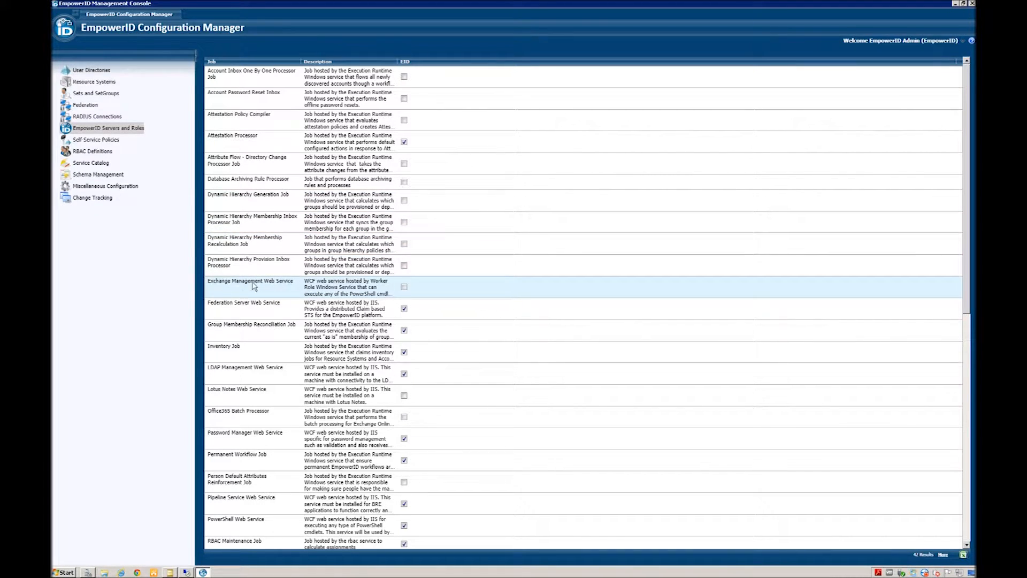
# Step: Tick the EID checkbox on the Exchange Management Web Service row
pyautogui.click(404, 287)
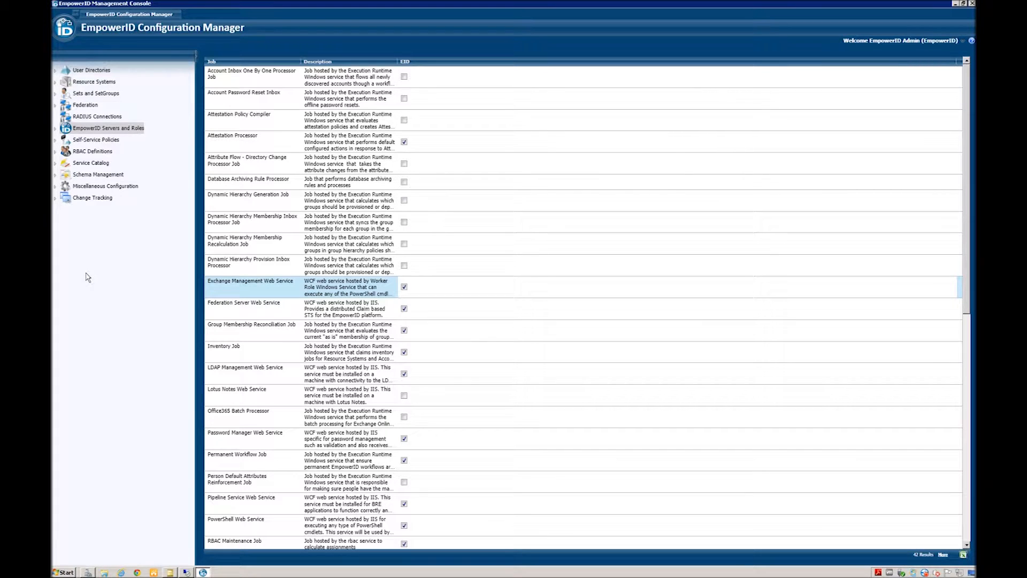
# Step: Stop the EmpowerID Worker Role Service in Server Manager, then return to the configuration console
pyautogui.click(88, 572)
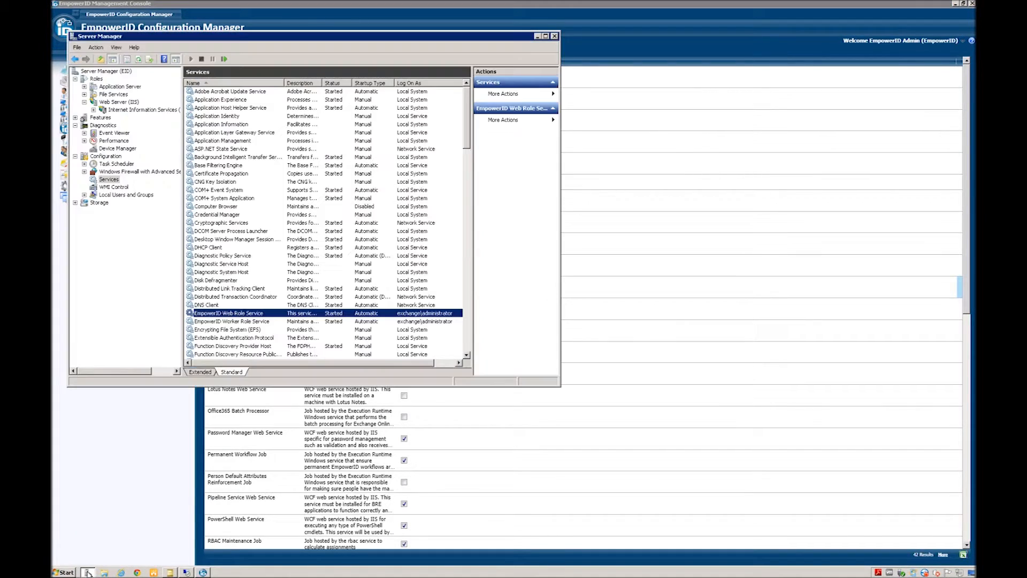
pyautogui.click(242, 322)
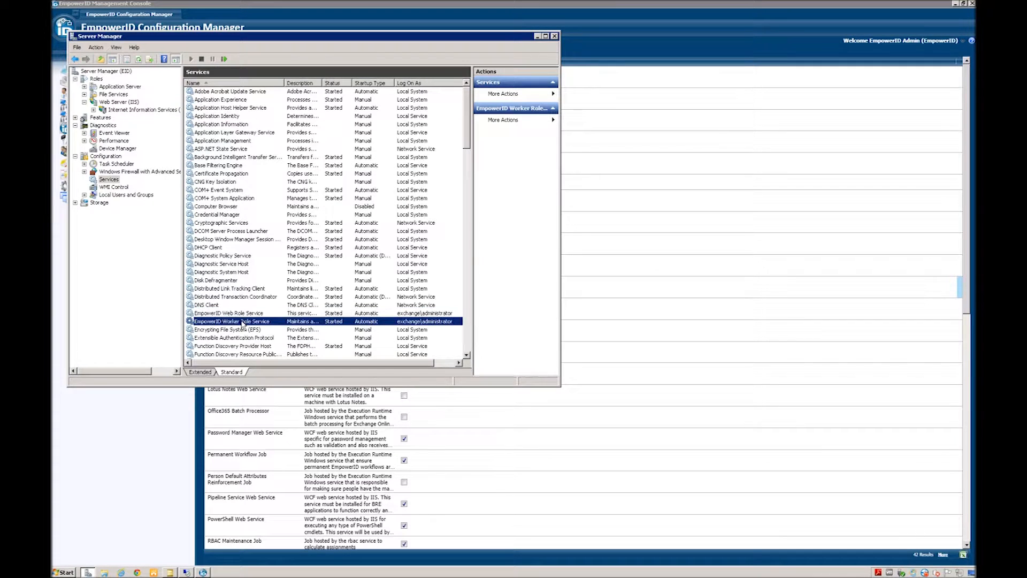
pyautogui.rightClick(246, 323)
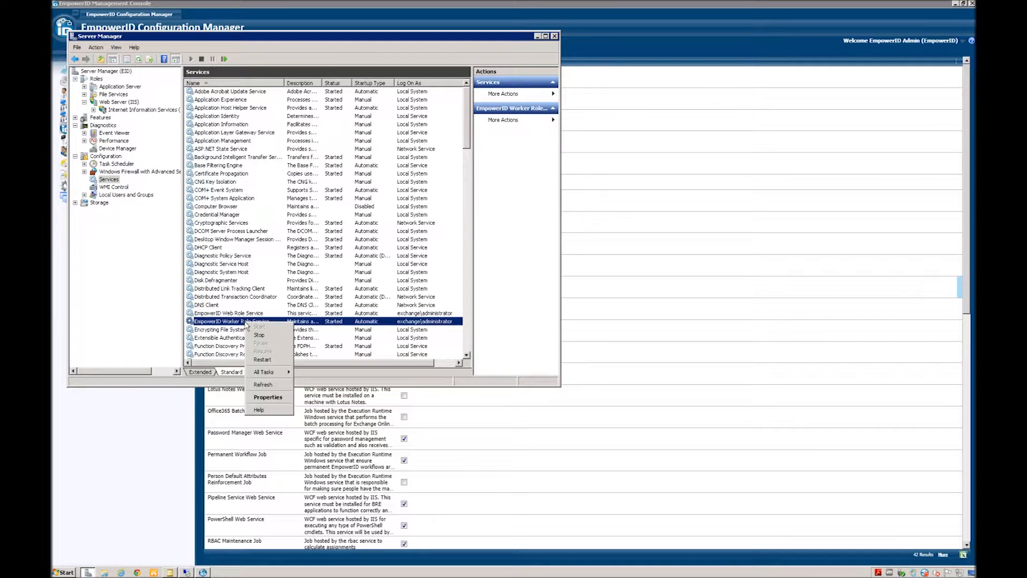
pyautogui.click(262, 338)
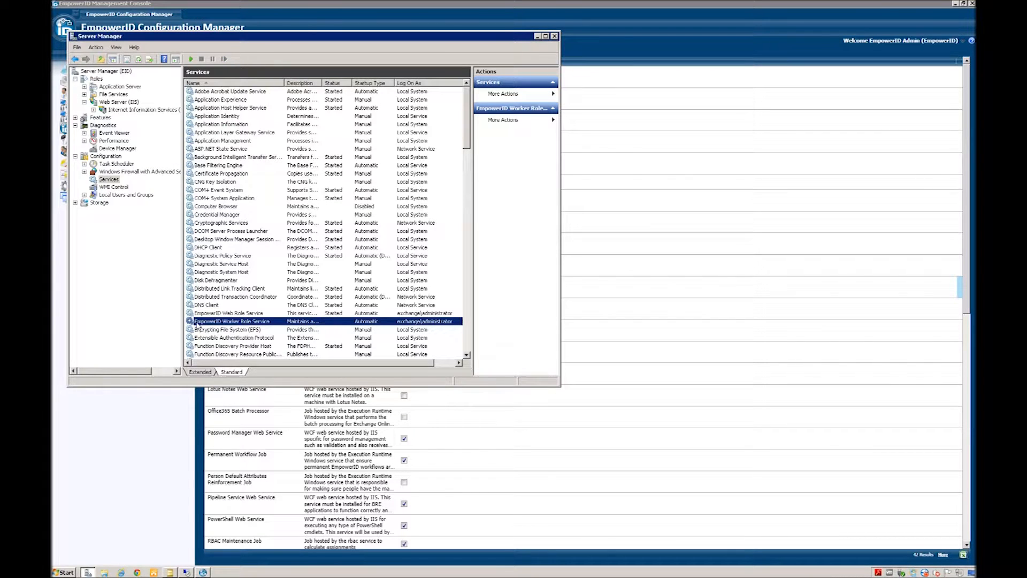
pyautogui.click(132, 321)
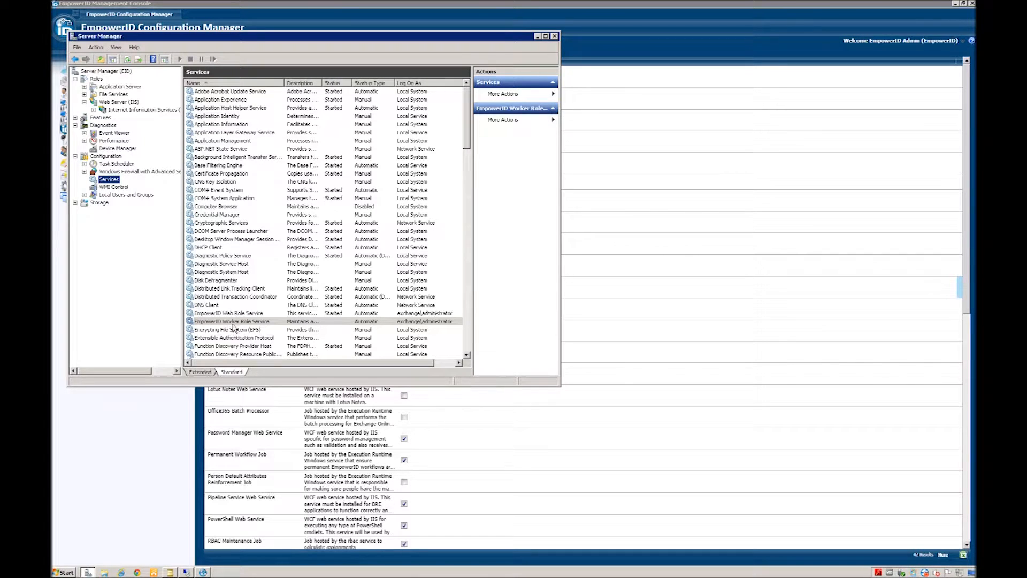
pyautogui.click(538, 37)
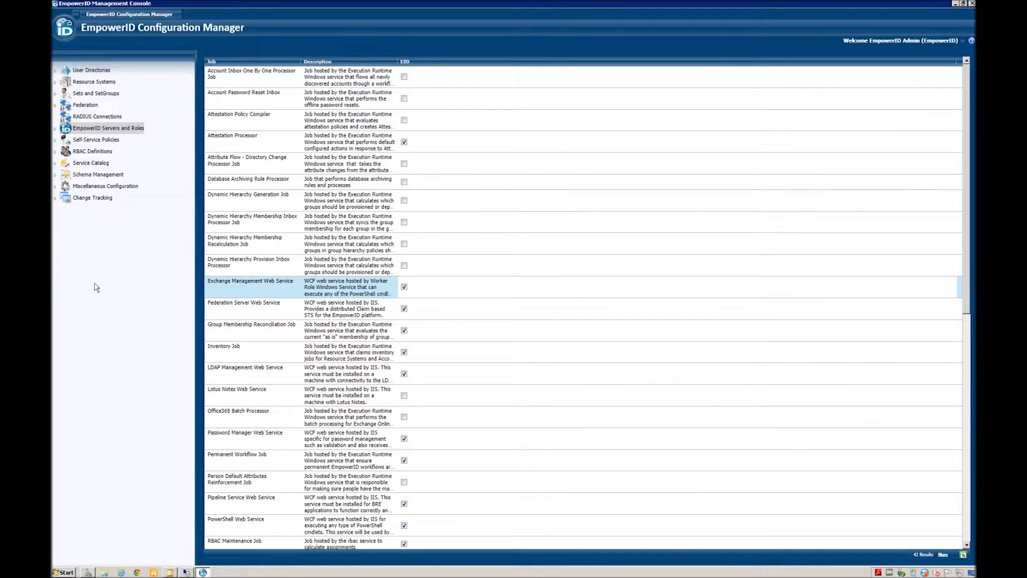
pyautogui.click(71, 72)
# Step: Open the Account Stores list and auto-fit the Security Boundary Type and PartitionSuffix columns
pyautogui.click(55, 70)
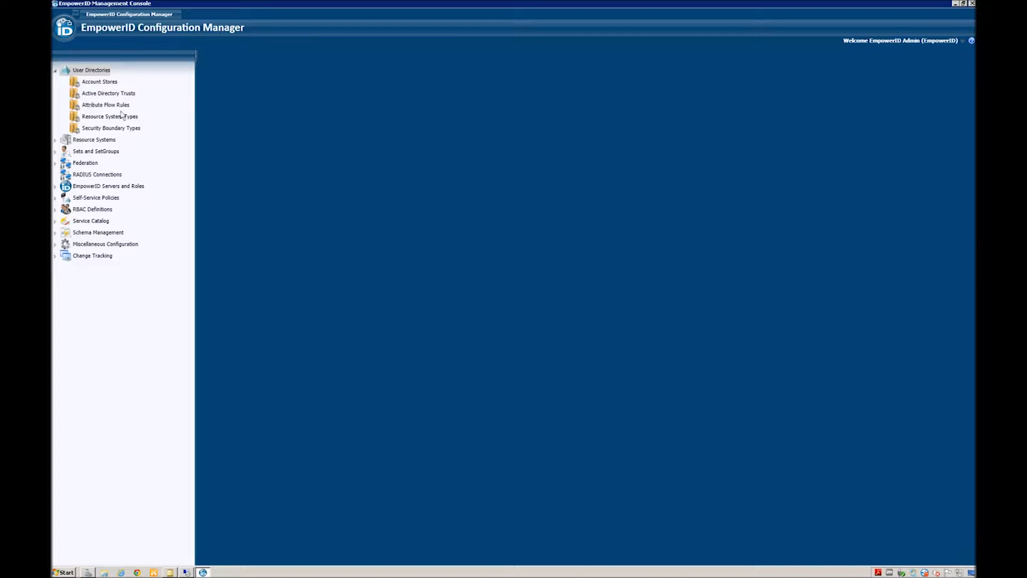
pyautogui.click(89, 83)
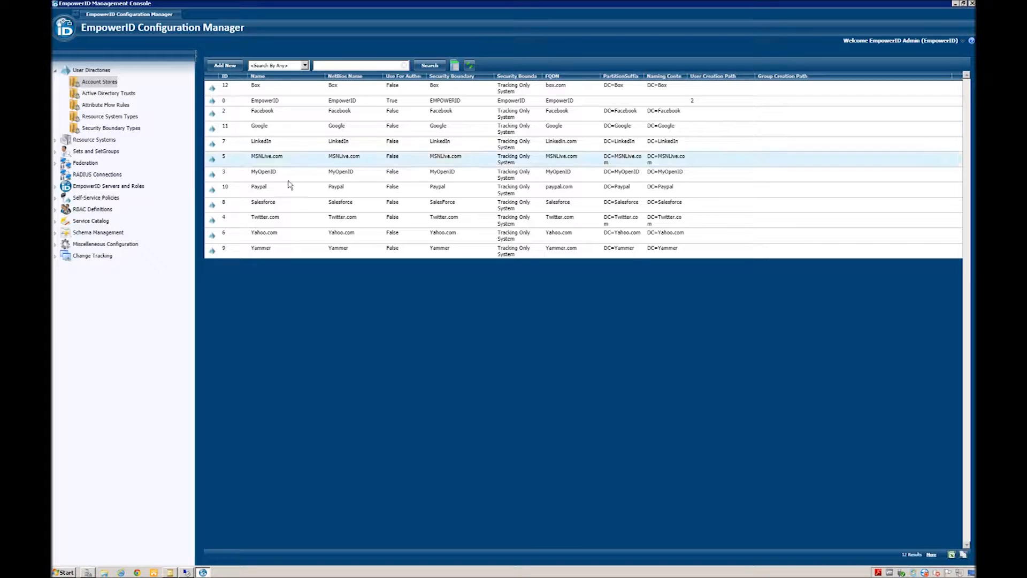
pyautogui.doubleClick(543, 77)
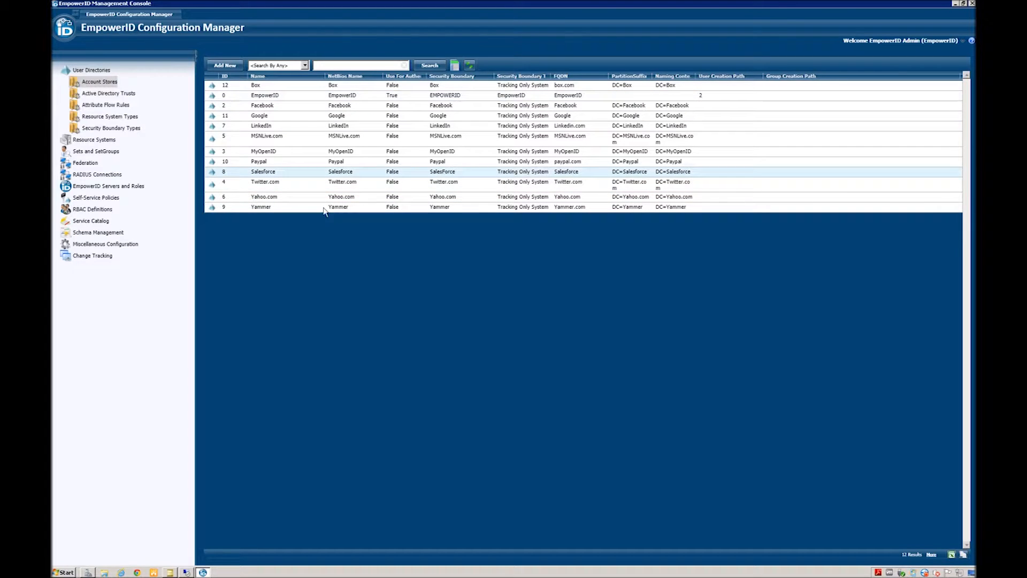
pyautogui.doubleClick(653, 76)
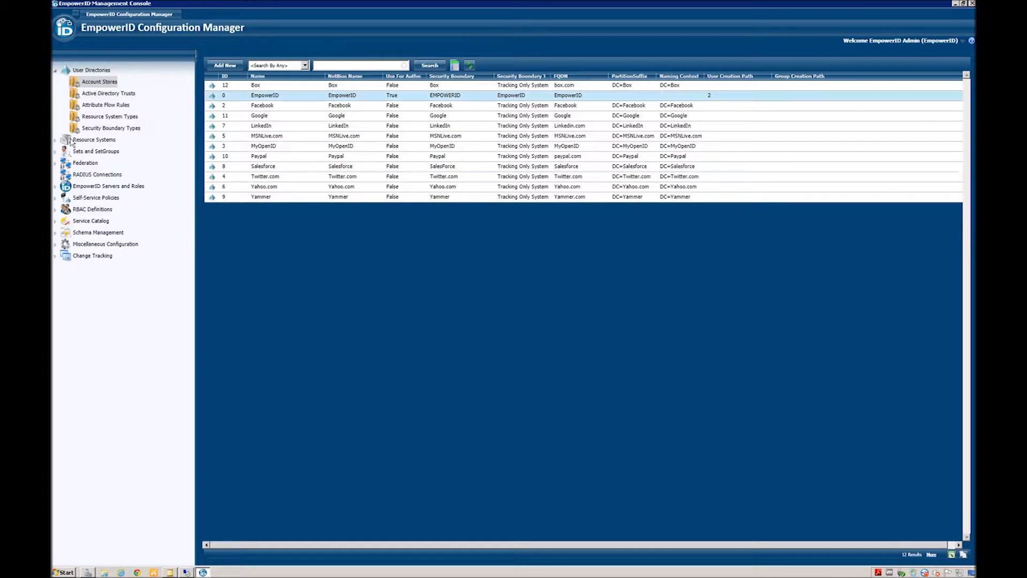
# Step: Browse Resource Systems and Exchange Mailbox Stores, then return to Account Stores
pyautogui.click(77, 140)
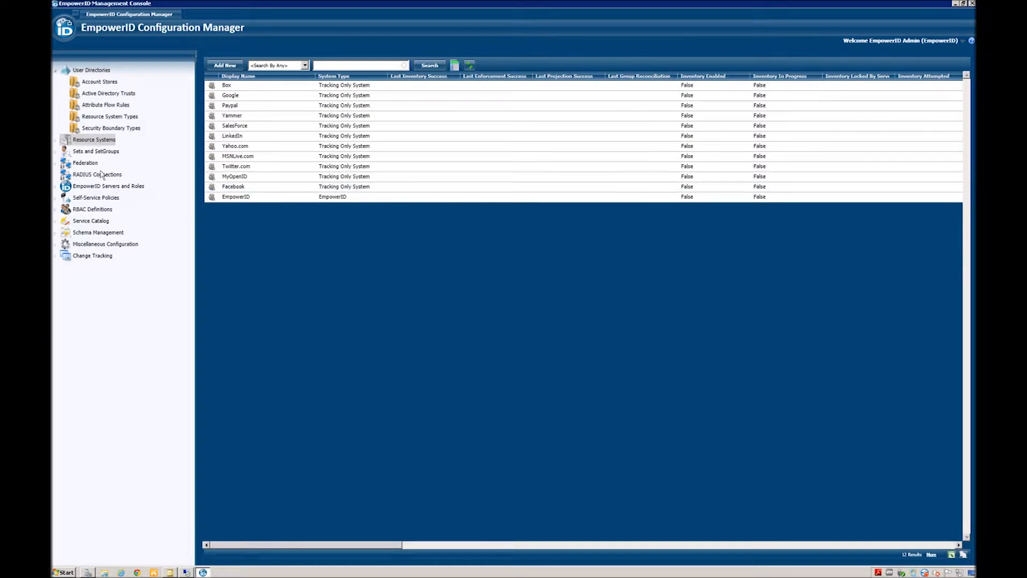
pyautogui.click(56, 141)
pyautogui.click(105, 151)
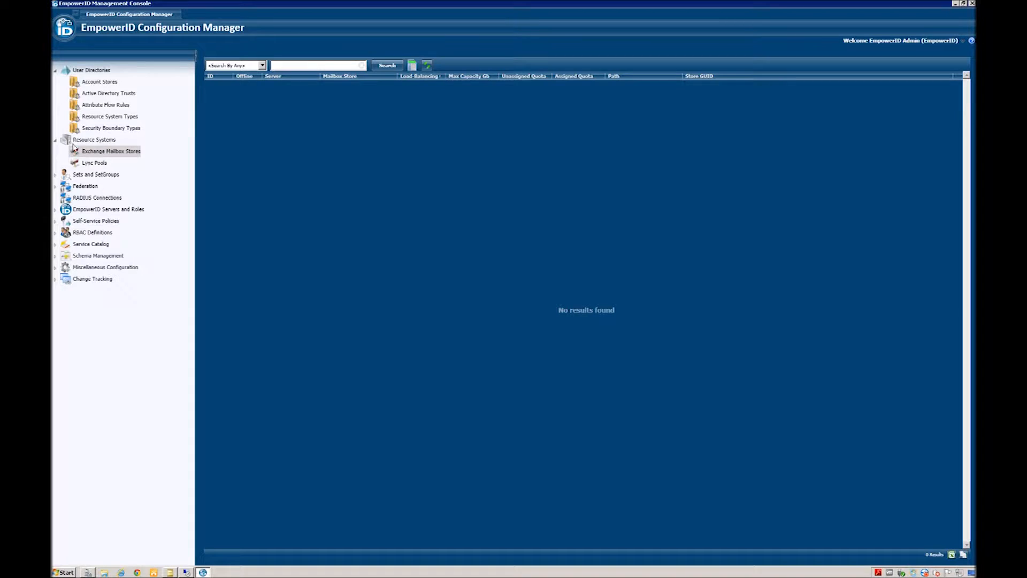
pyautogui.click(85, 140)
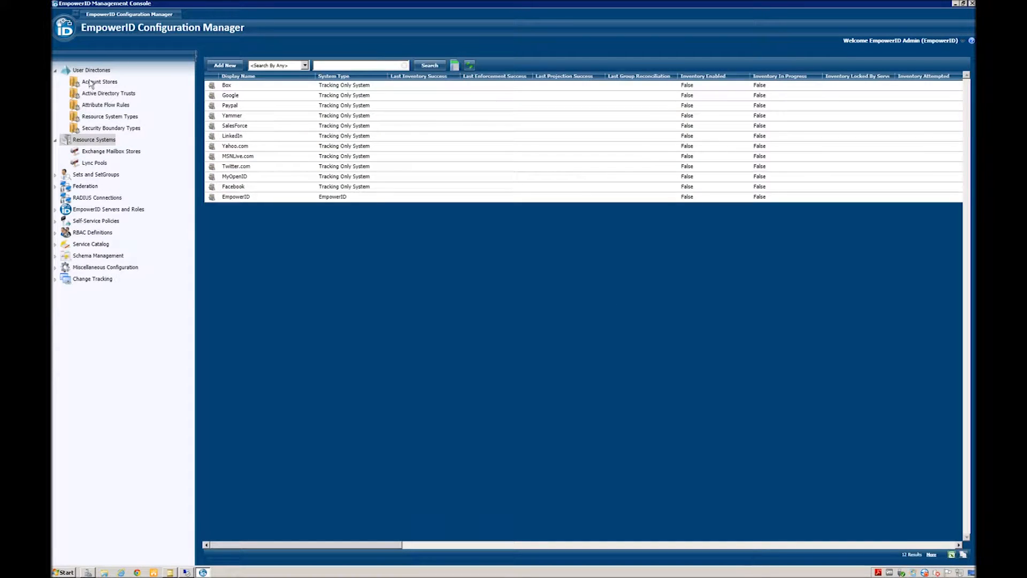
pyautogui.click(92, 84)
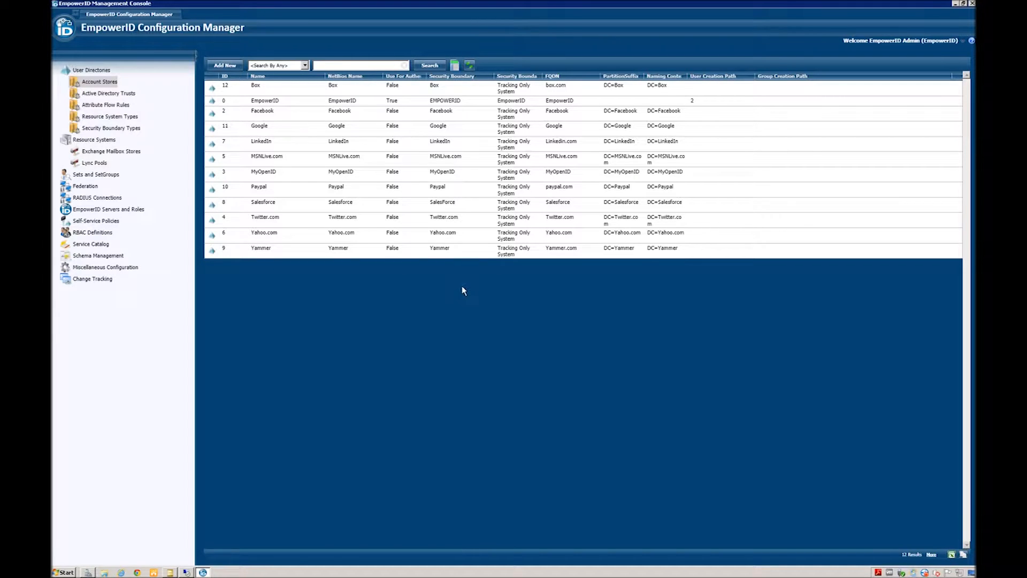
# Step: Add a new Active Directory Domain Services security boundary and begin entering the forest FQDN
pyautogui.click(225, 65)
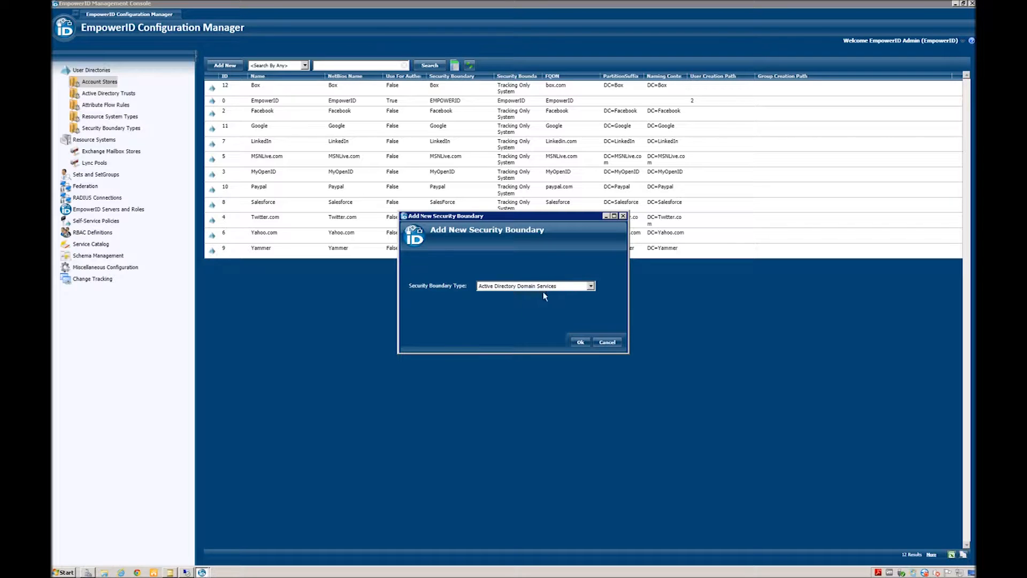
pyautogui.click(580, 342)
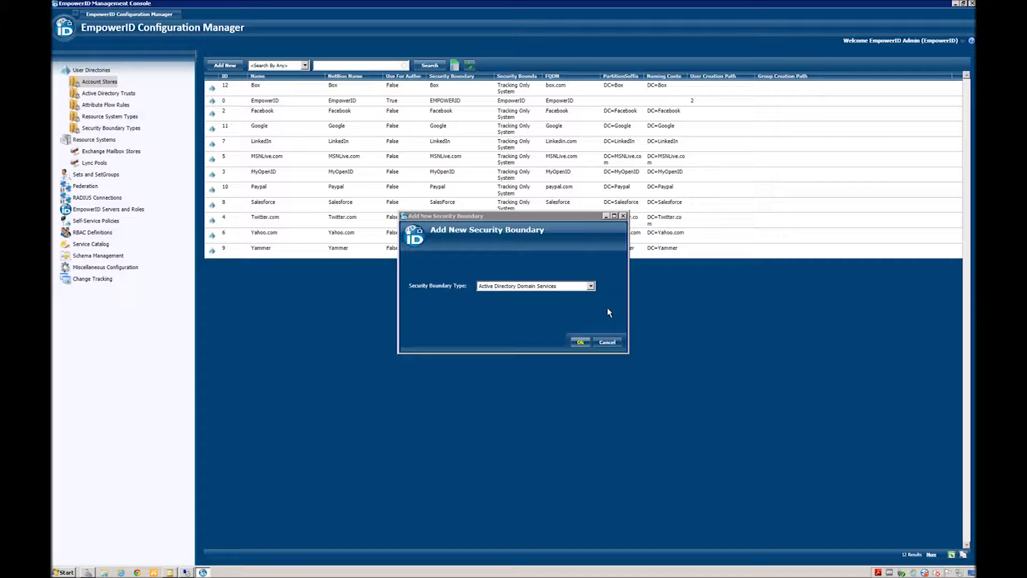
pyautogui.click(475, 241)
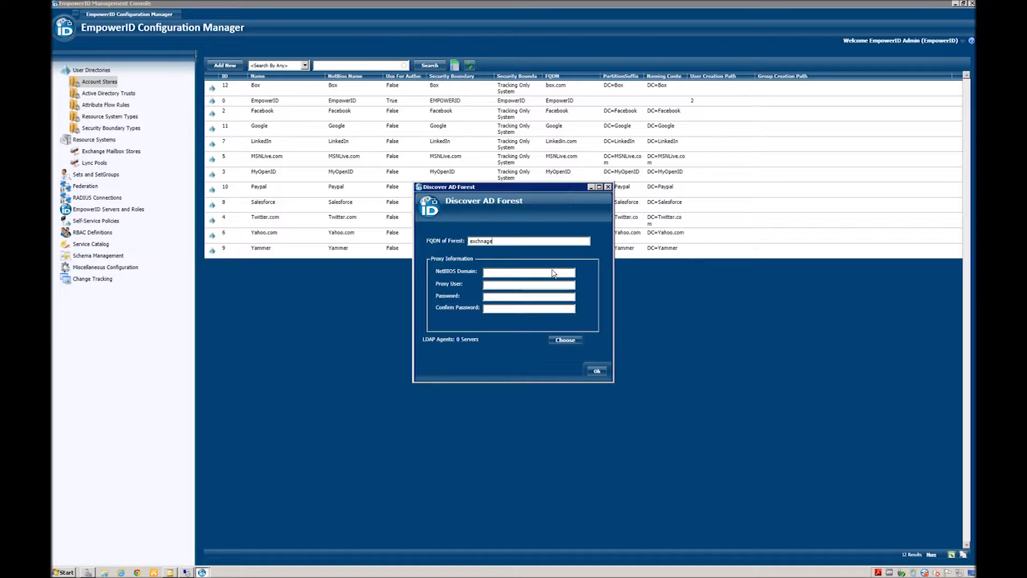
# Step: Discover the exchange.com forest's domains with EID.Exchange.com chosen as the LDAP agent
pyautogui.write('ge')
pyautogui.click(564, 341)
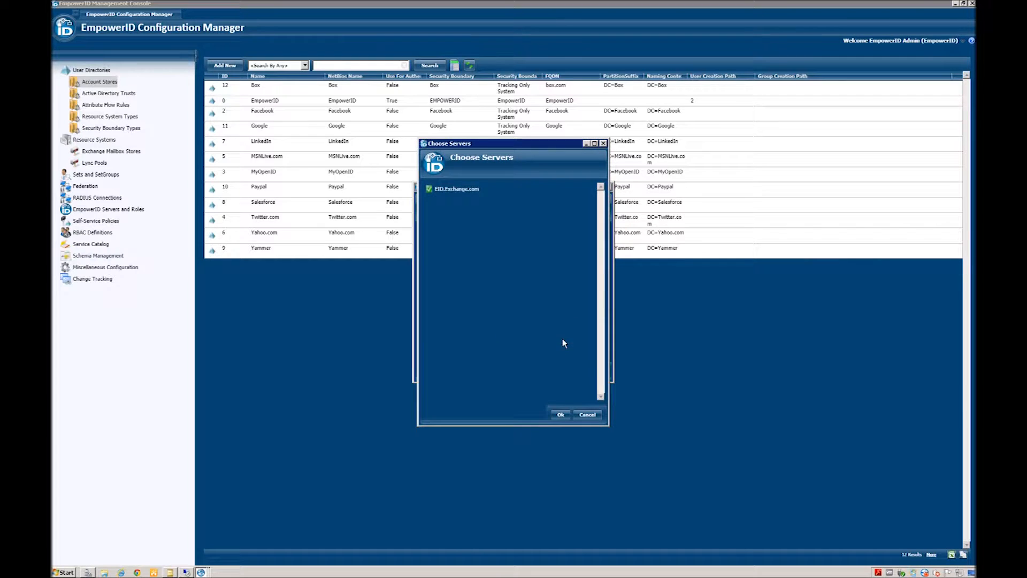
pyautogui.click(428, 190)
pyautogui.click(560, 415)
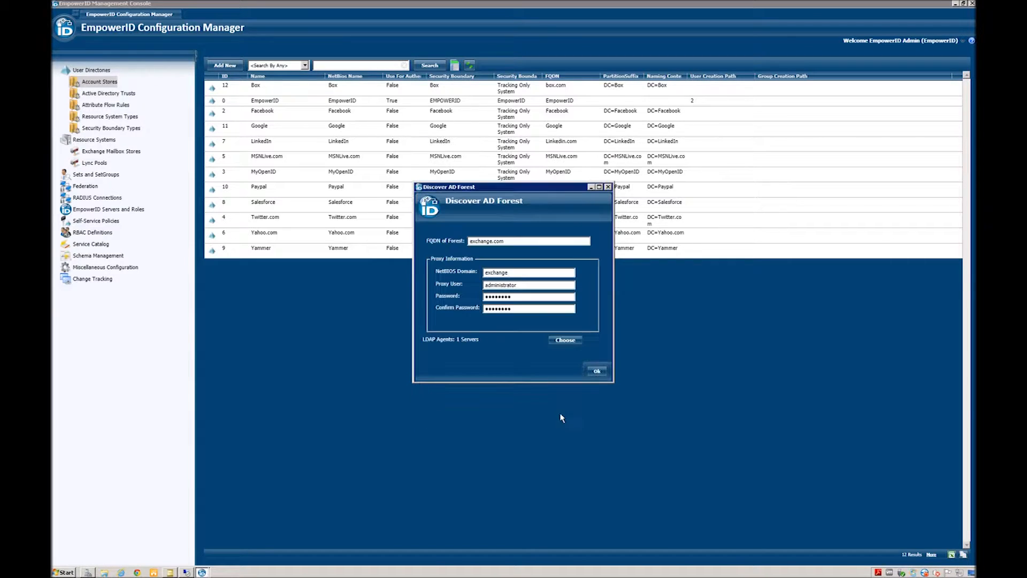
pyautogui.click(597, 373)
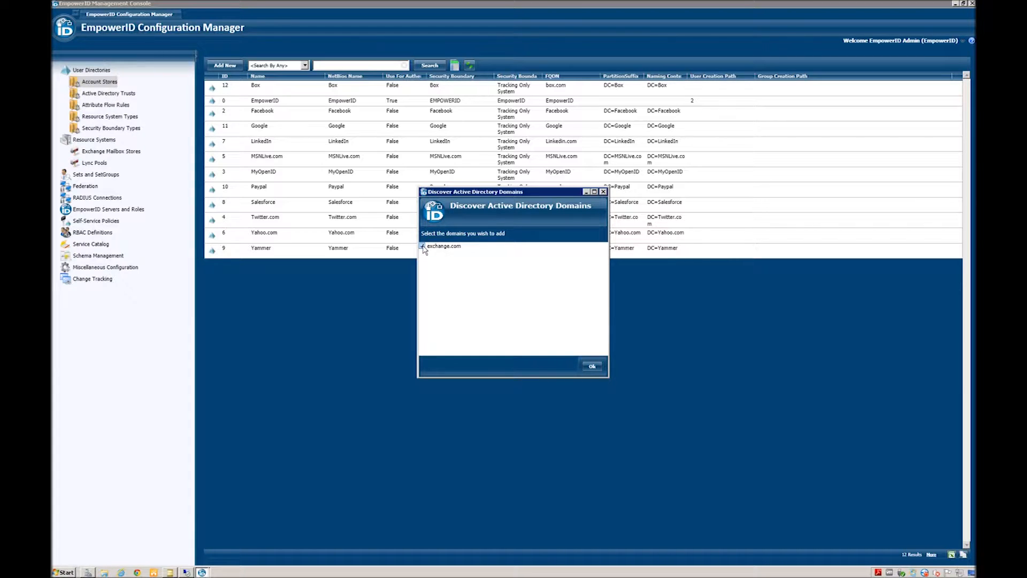
# Step: Add exchange.com as the EXCHANGE account store and return to the main console
pyautogui.click(592, 366)
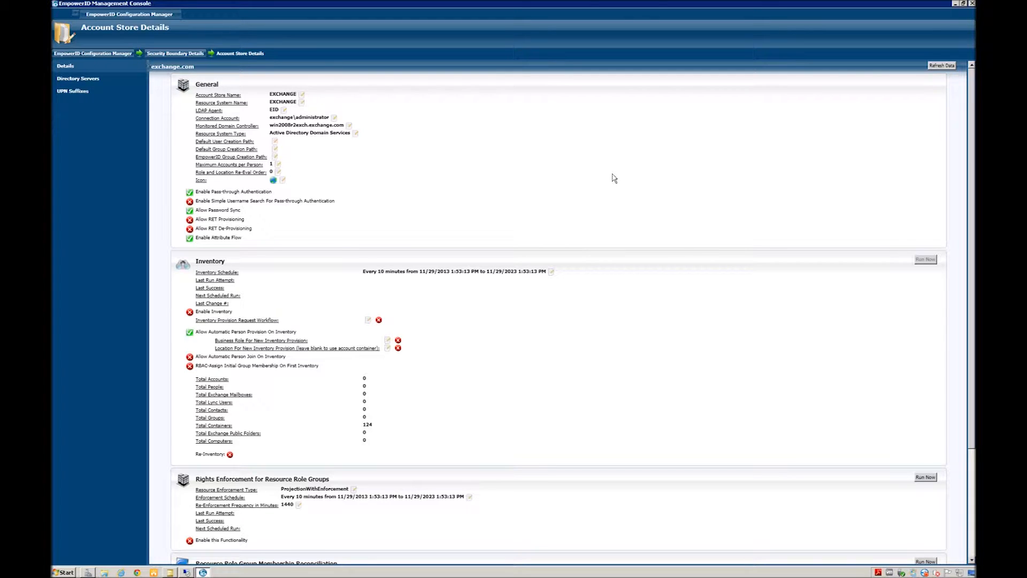
pyautogui.click(93, 55)
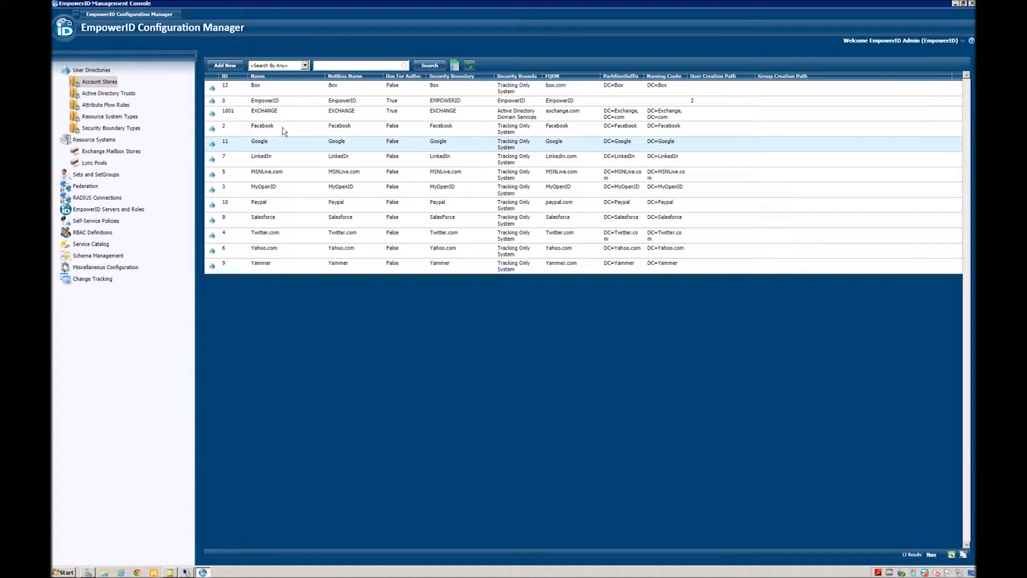
# Step: Open the First Organization Exchange system's details from the Resource Systems list
pyautogui.click(242, 115)
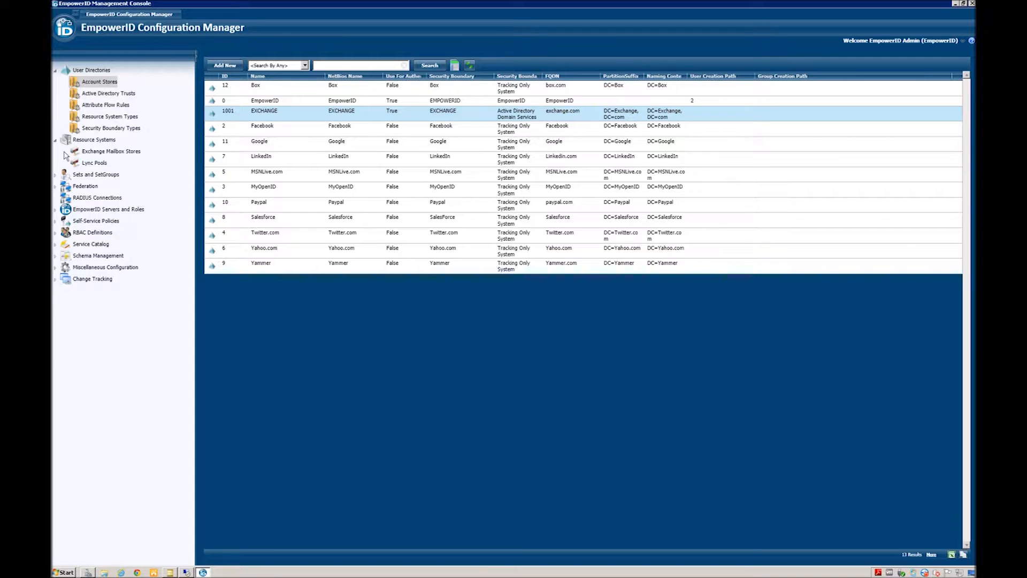
pyautogui.click(88, 141)
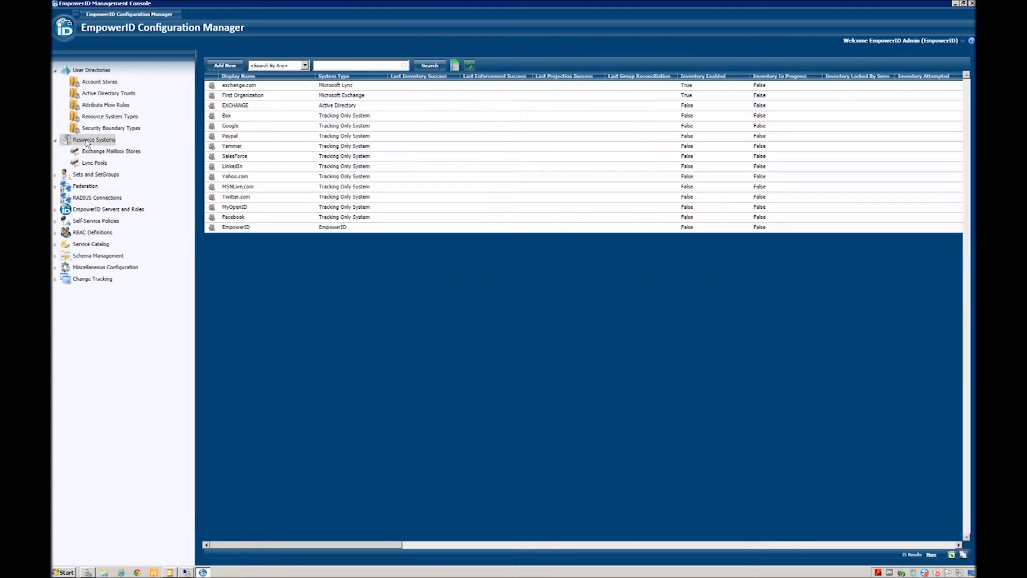
pyautogui.click(248, 98)
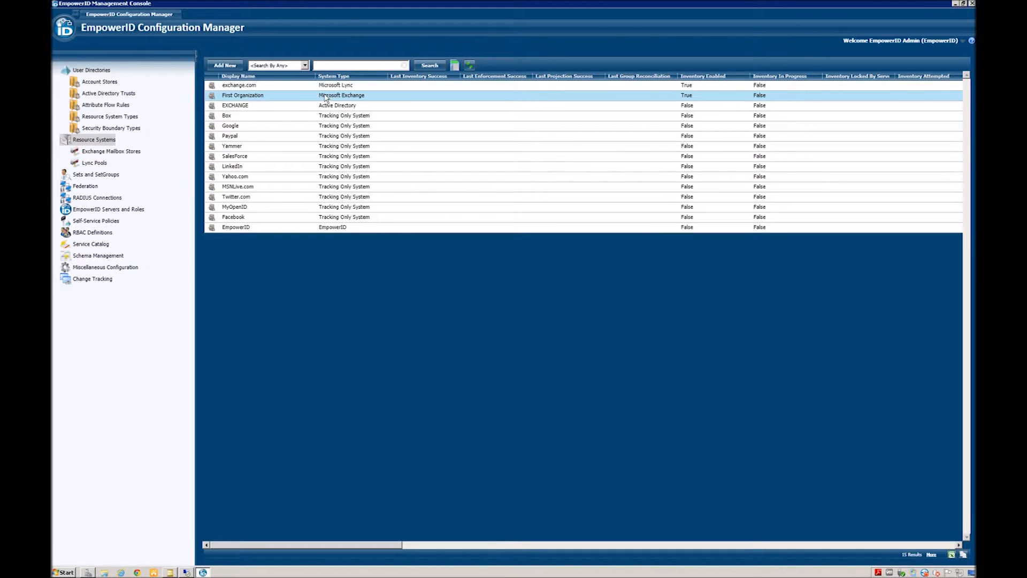
pyautogui.doubleClick(240, 96)
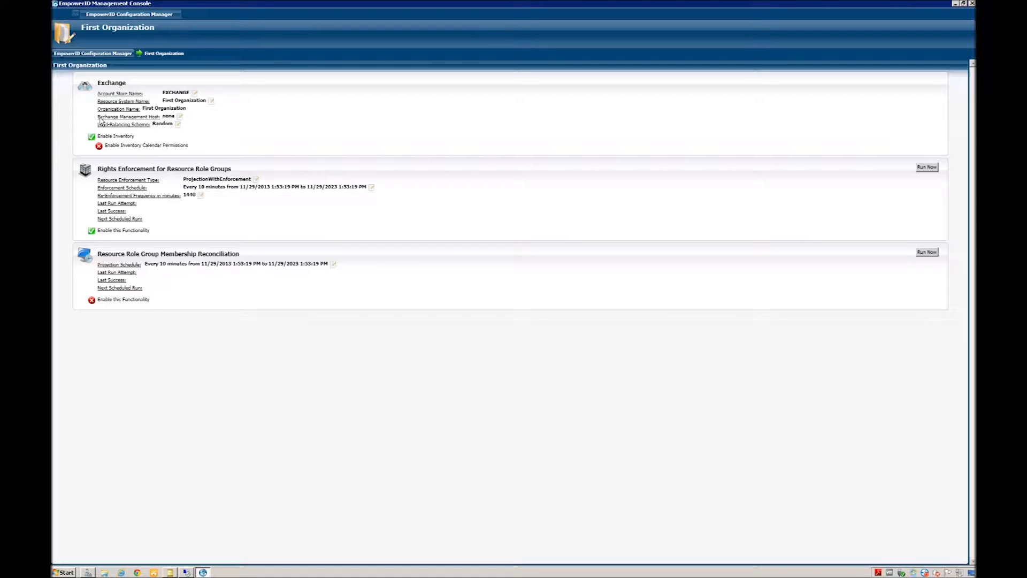
# Step: Set First Organization's Exchange management host to EID.Exchange.com and return to resource systems
pyautogui.click(180, 118)
pyautogui.click(428, 206)
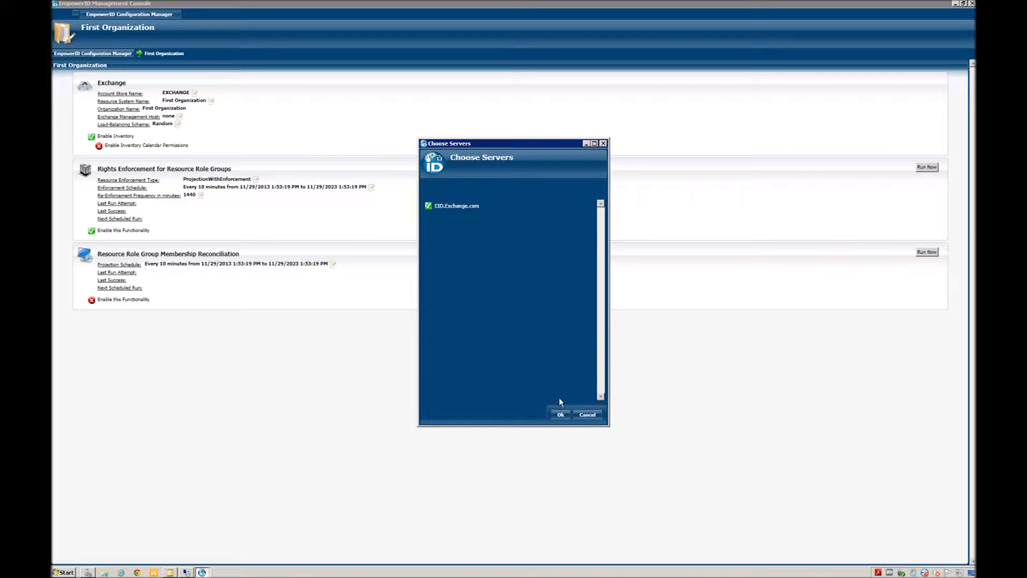
pyautogui.click(560, 415)
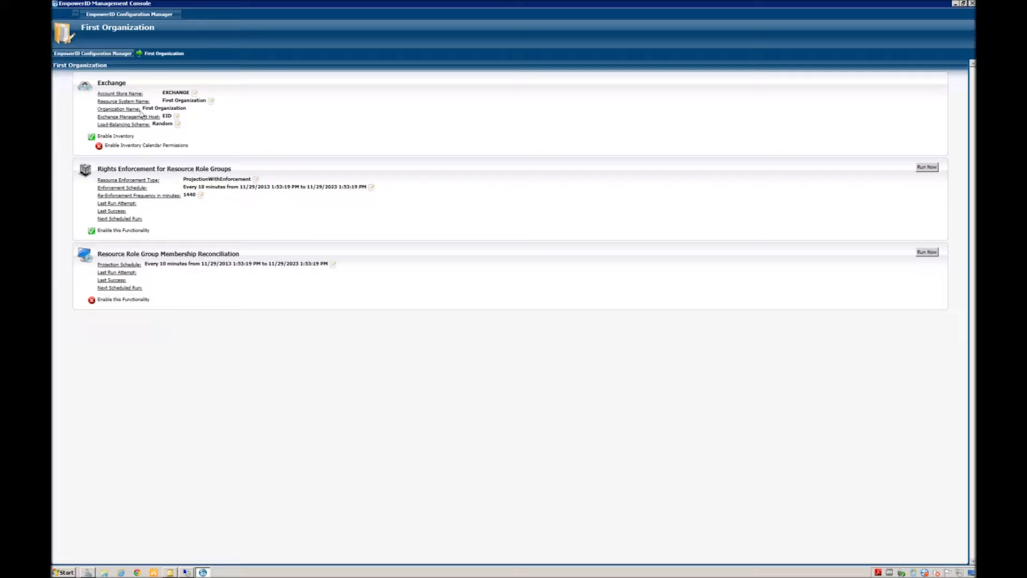
pyautogui.click(84, 54)
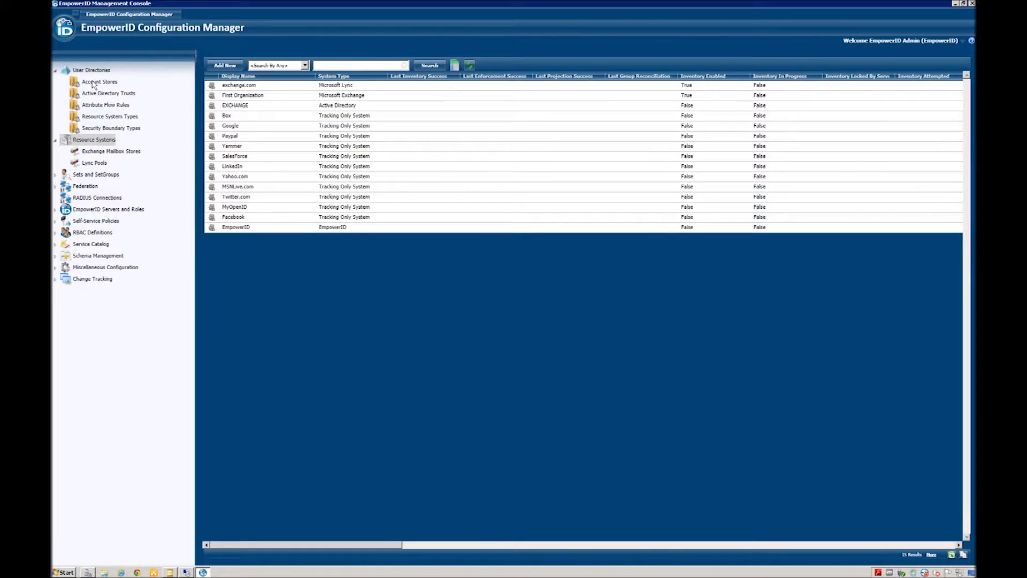
# Step: On the EXCHANGE account store, disable automatic person provisioning on inventory and enable inventory
pyautogui.click(93, 84)
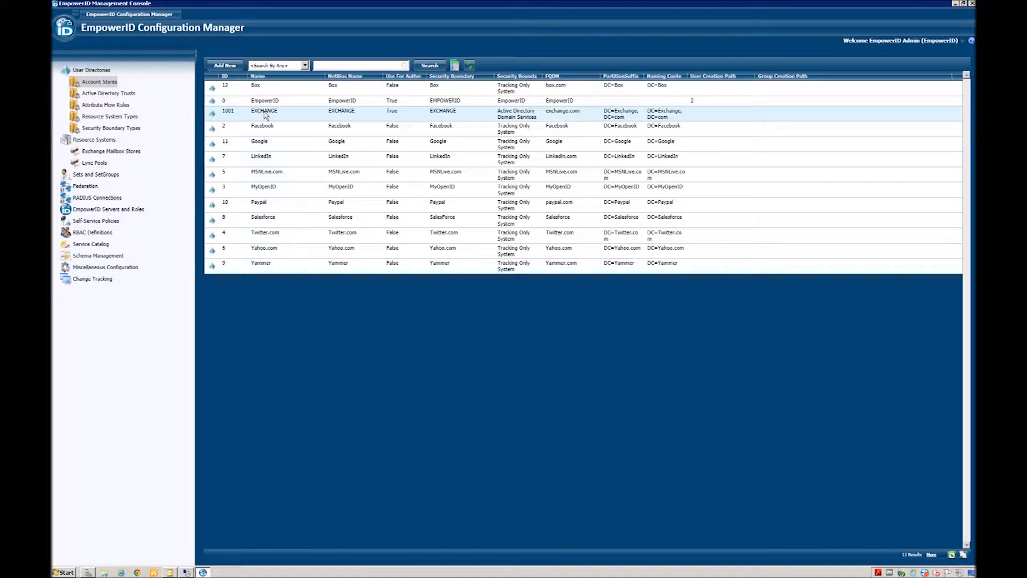
pyautogui.click(264, 111)
pyautogui.doubleClick(264, 112)
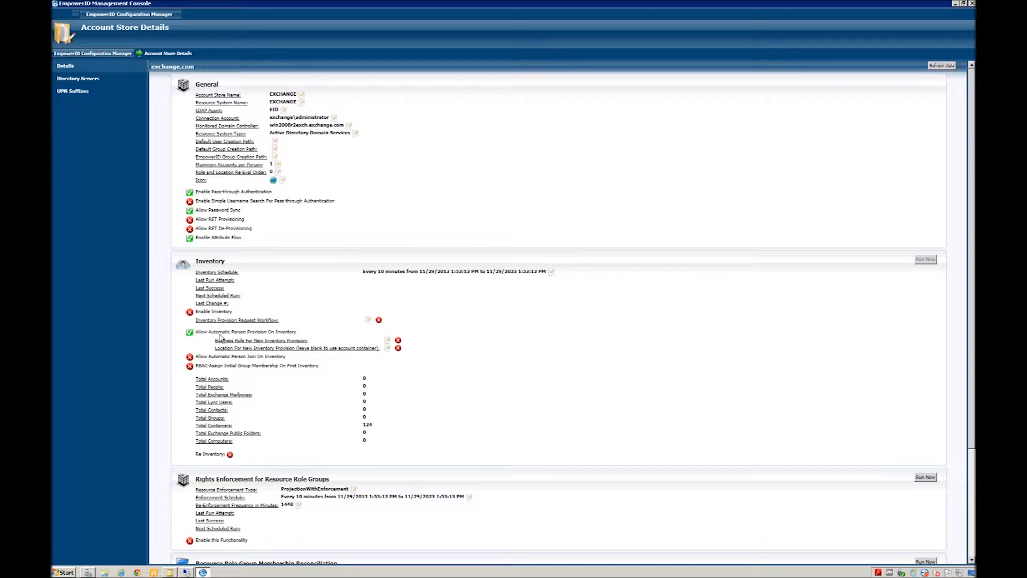
pyautogui.click(189, 332)
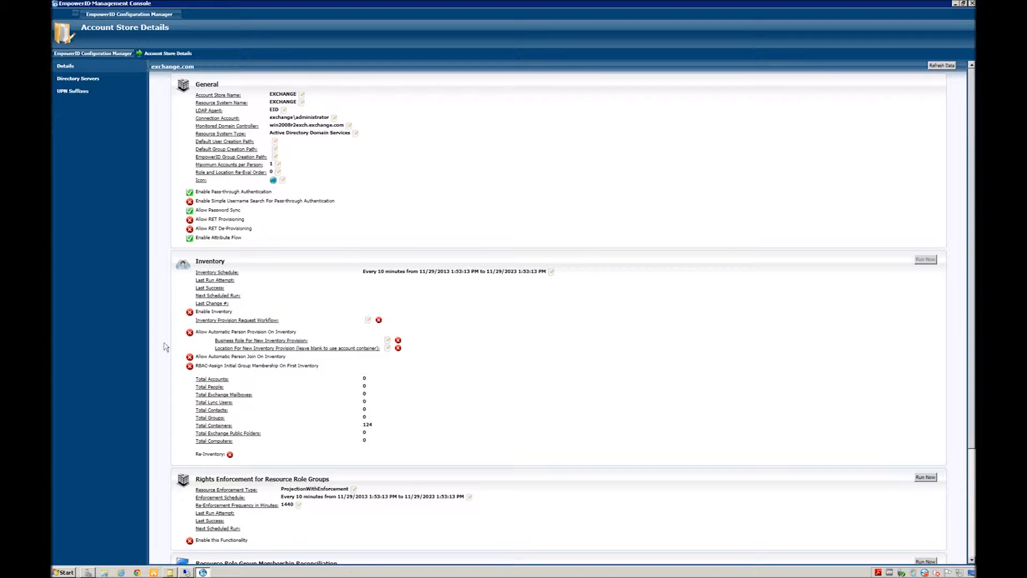
pyautogui.click(189, 312)
pyautogui.click(89, 573)
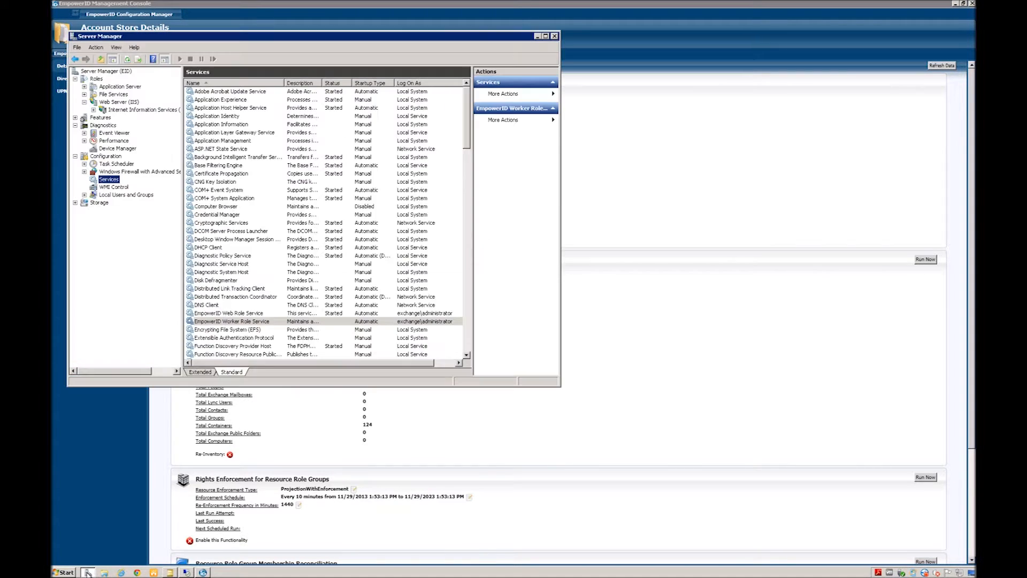
# Step: Start the EmpowerID Worker Role Service from the Services list
pyautogui.click(225, 321)
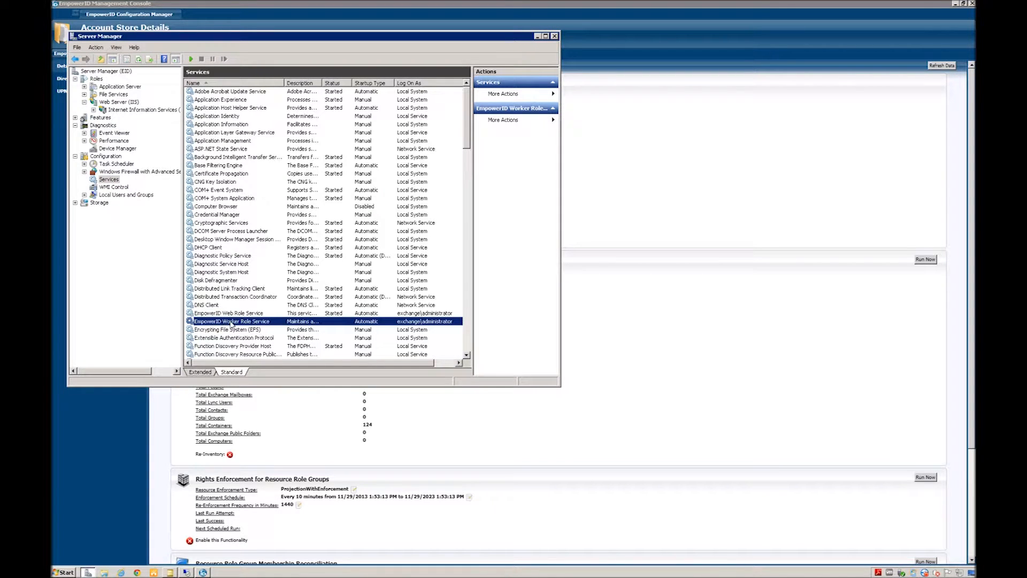
pyautogui.rightClick(231, 324)
pyautogui.click(246, 327)
# Step: Back in the EmpowerID console, refresh the EXCHANGE store data until Last Run Attempt shows a time
pyautogui.click(710, 316)
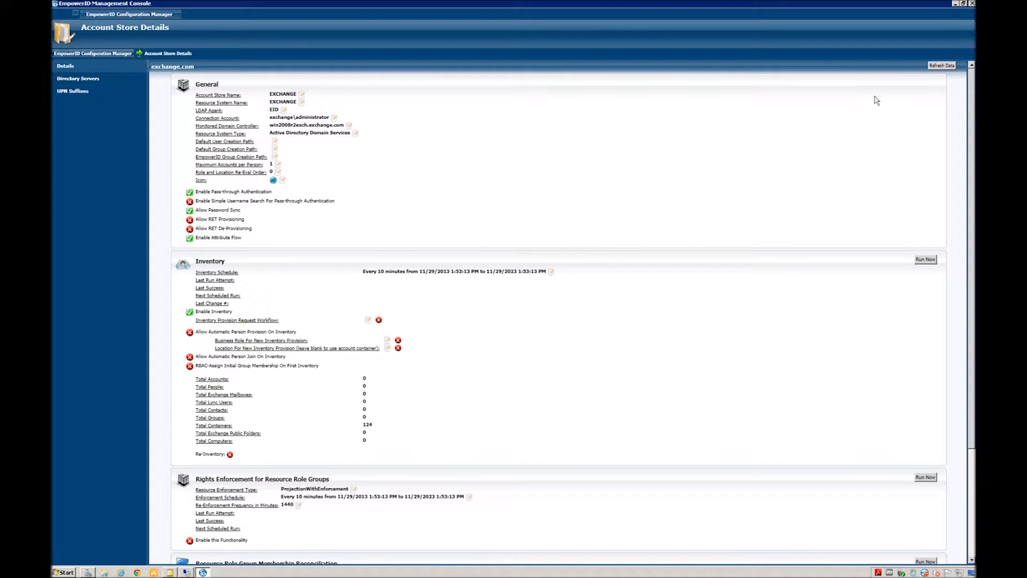
pyautogui.click(941, 68)
pyautogui.click(942, 66)
pyautogui.click(941, 65)
pyautogui.click(284, 110)
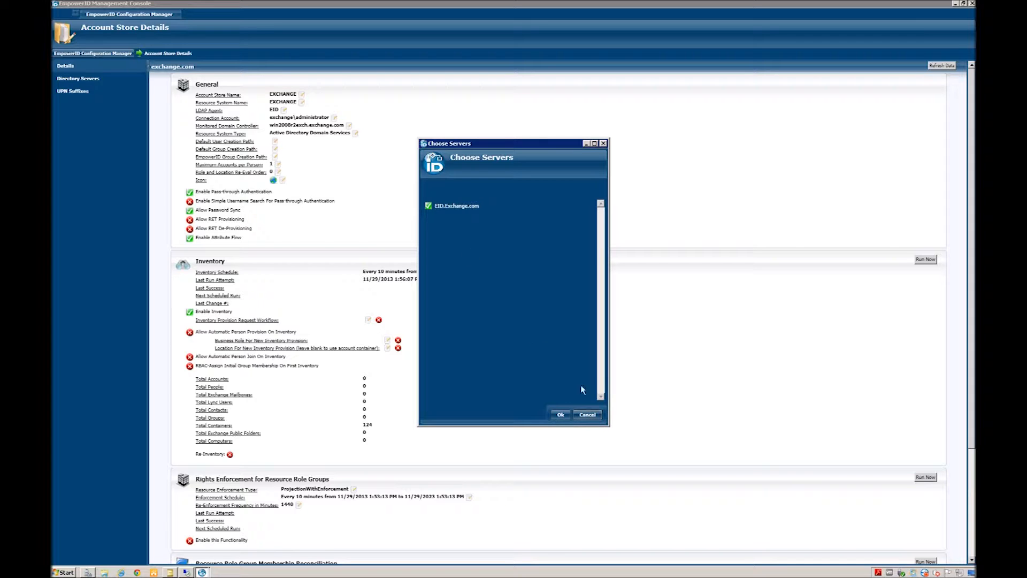
pyautogui.click(585, 414)
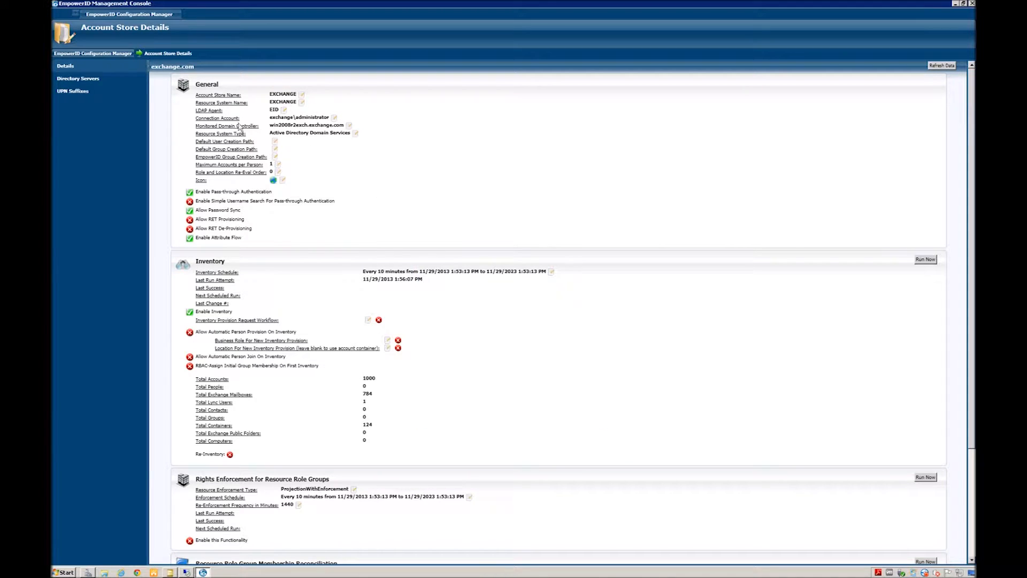
pyautogui.click(335, 118)
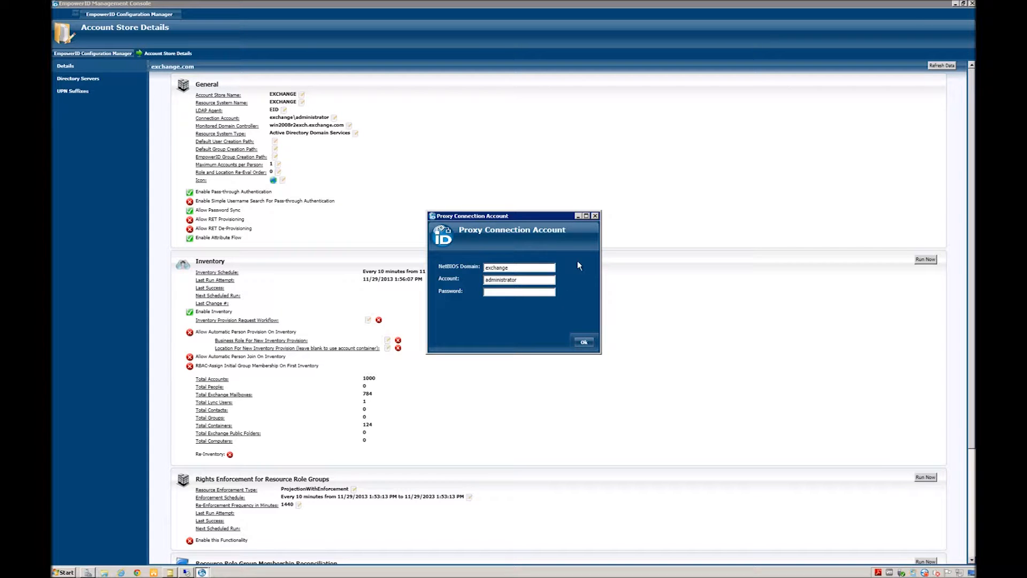
# Step: Close the Connection Account dialog unchanged and list monitored domain controllers, showing WIN2008R2EXCH
pyautogui.click(595, 216)
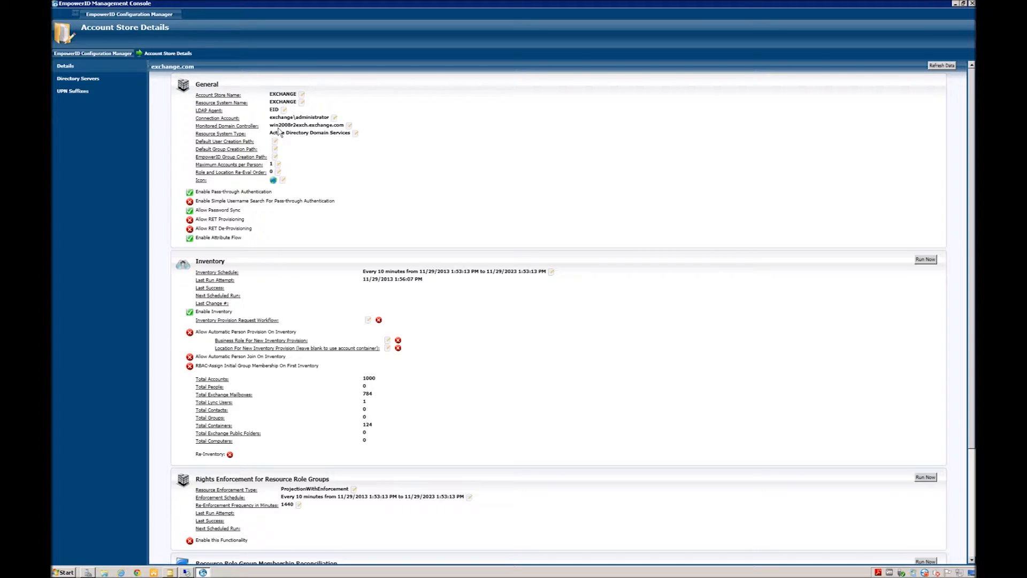
pyautogui.click(349, 125)
pyautogui.click(545, 276)
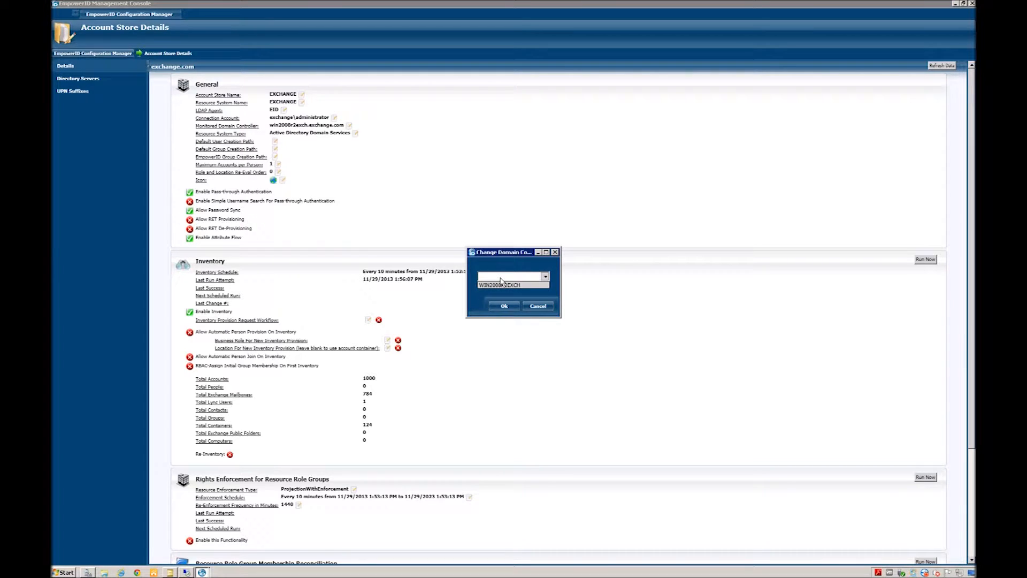
# Step: Cancel the domain controller change and show Directory Servers, with WIN2008R2EXCH enabled at priority 1
pyautogui.click(540, 308)
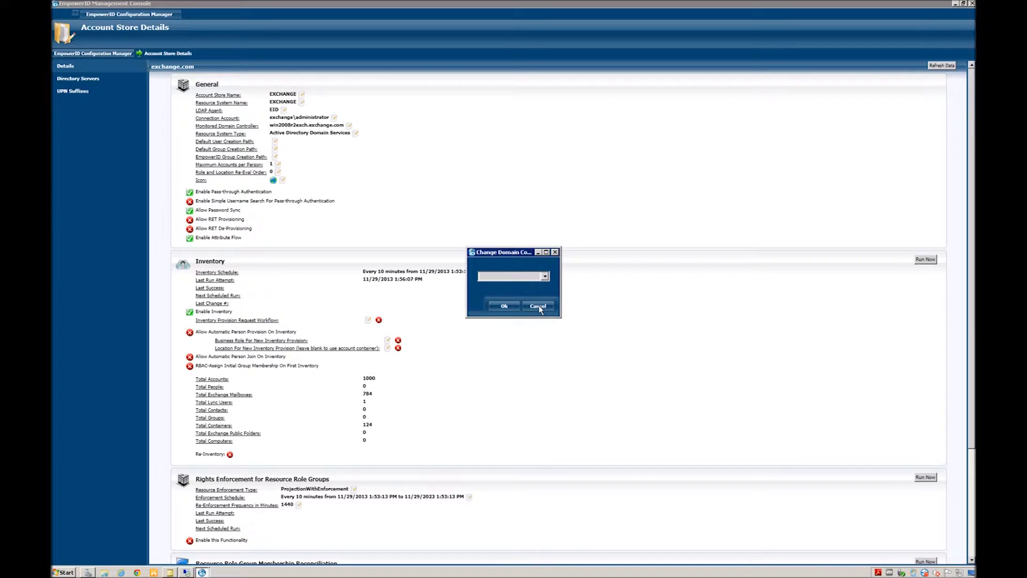
pyautogui.click(538, 307)
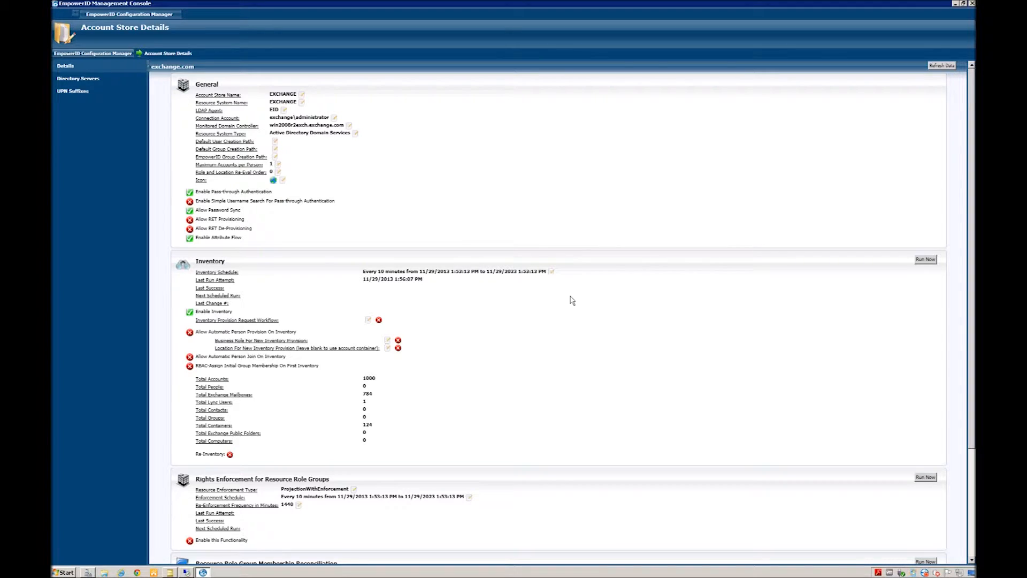
pyautogui.click(80, 79)
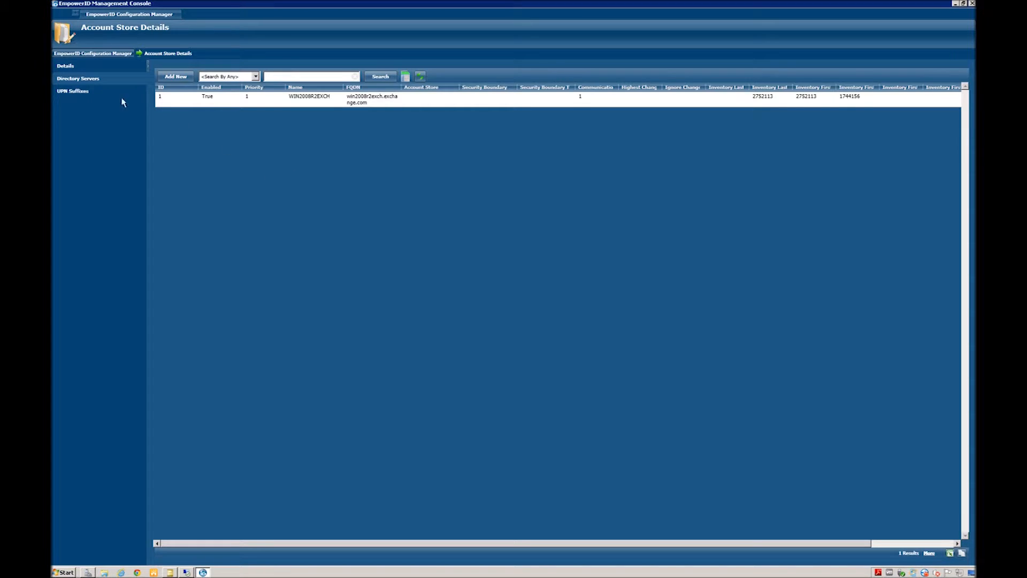
# Step: Return to the exchange.com store Details page listing 1 Lync user and 124 containers
pyautogui.click(62, 70)
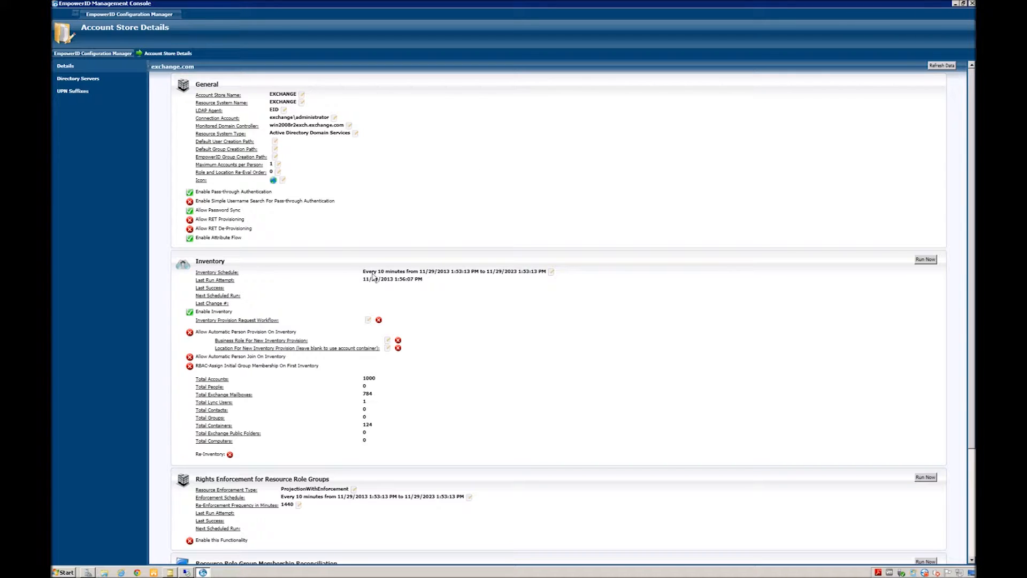
# Step: Refresh the store details to show 3438 inventoried accounts, then minimize the console
pyautogui.click(943, 66)
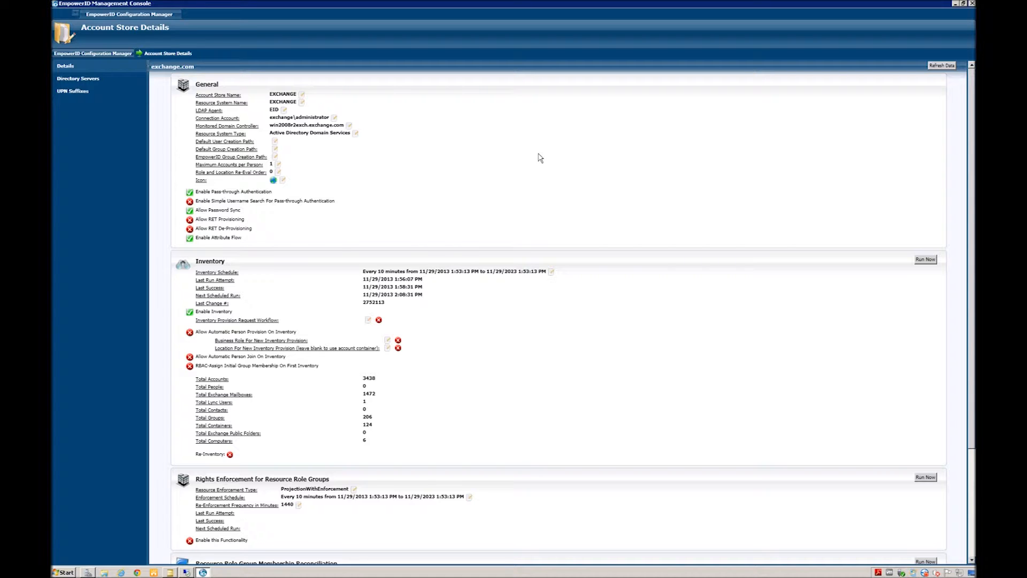
pyautogui.click(956, 5)
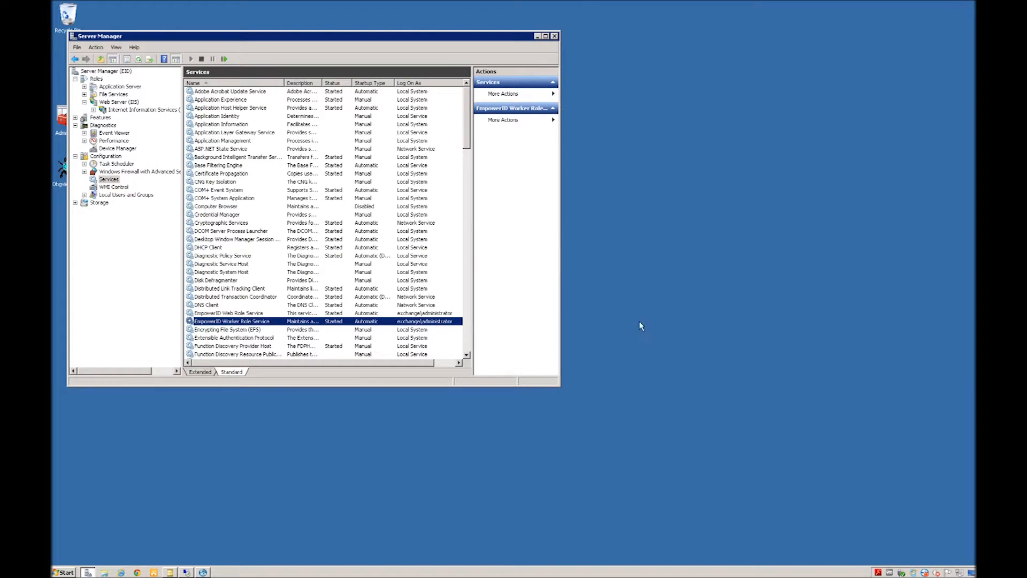
# Step: Open the EmpowerID portal login page in the browser and sign in with the admin credentials
pyautogui.click(138, 572)
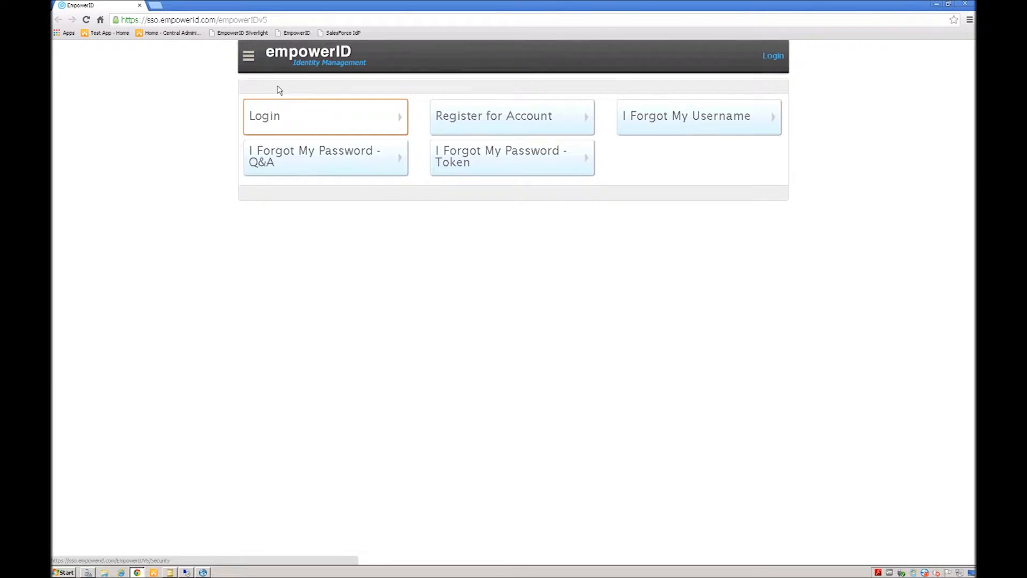
pyautogui.click(266, 121)
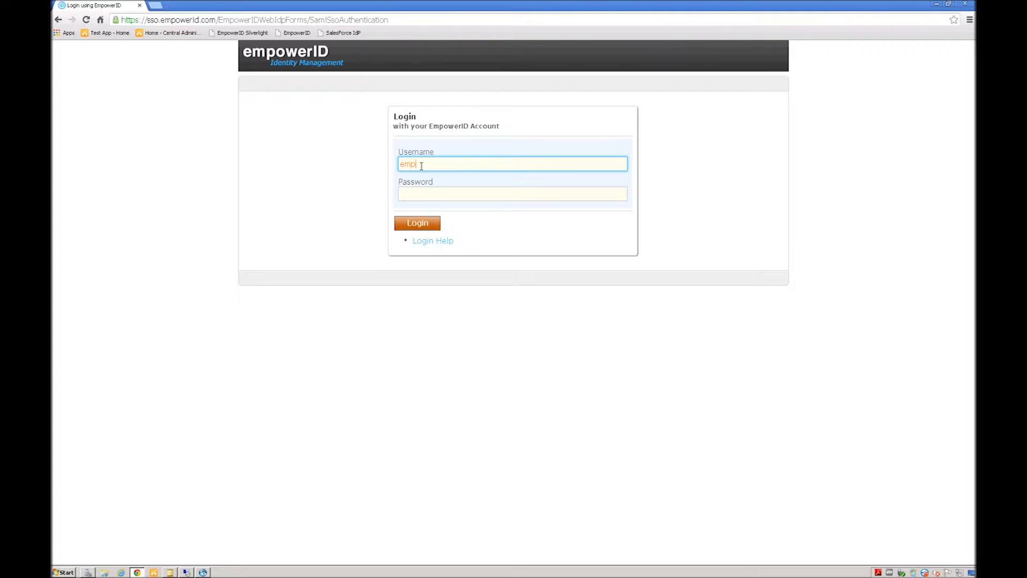
pyautogui.press('Tab')
pyautogui.write('p')
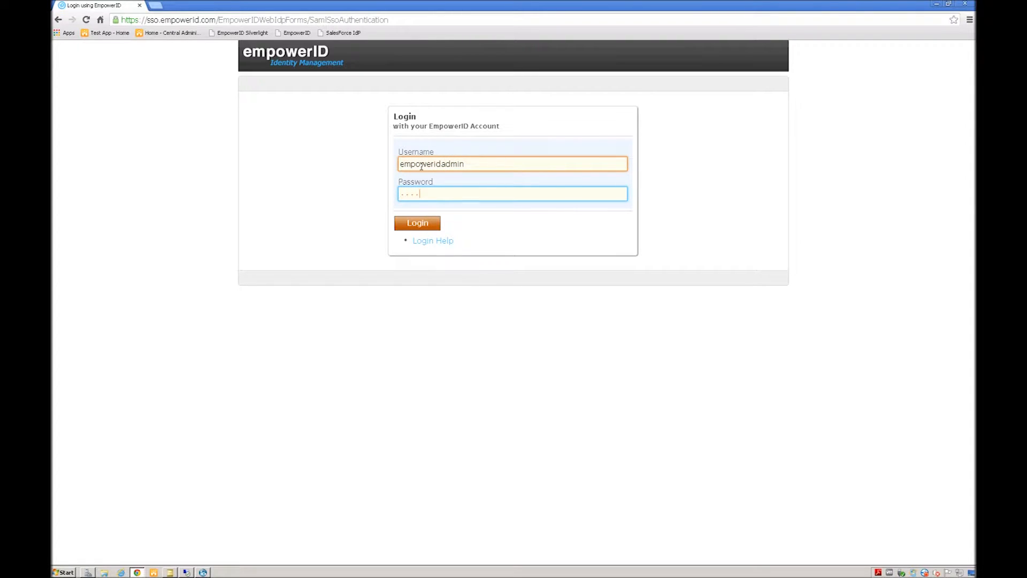
pyautogui.press('Return')
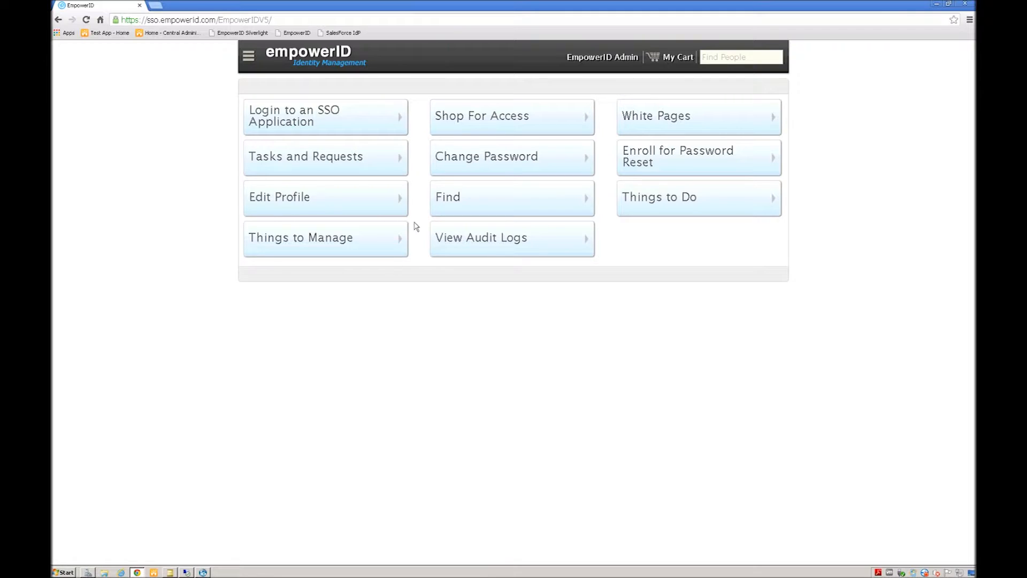
pyautogui.click(444, 201)
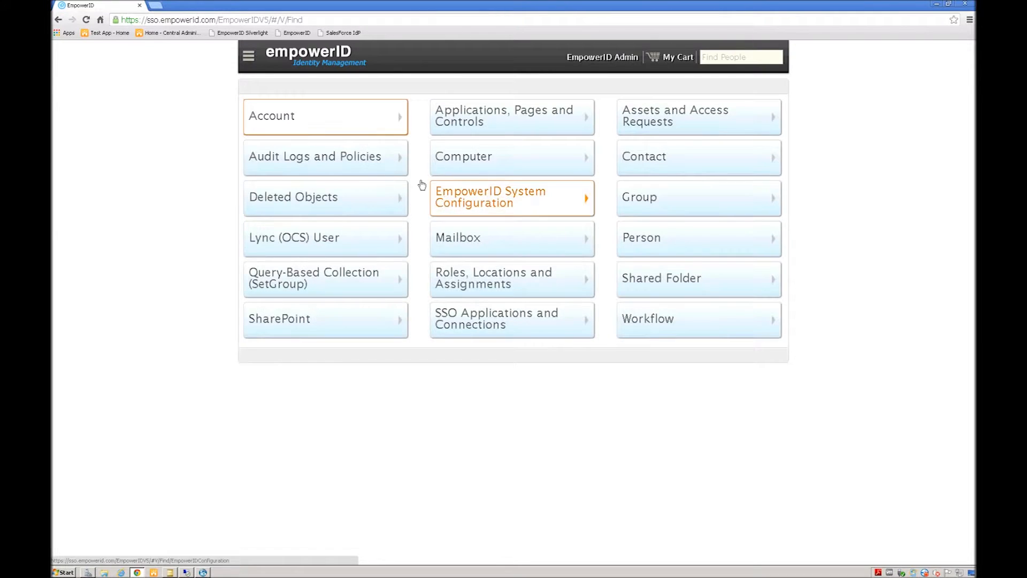
pyautogui.click(264, 115)
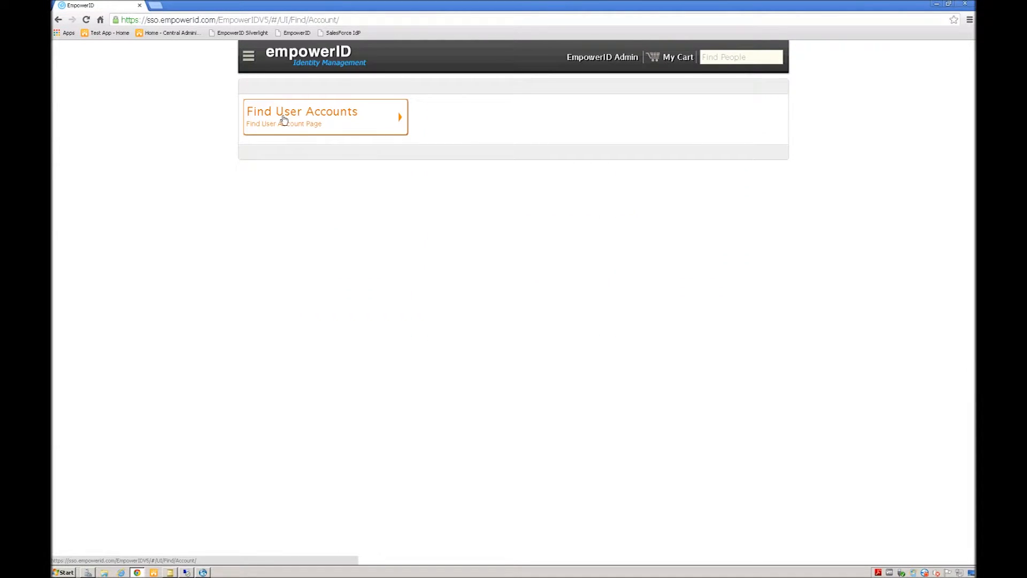
pyautogui.click(283, 120)
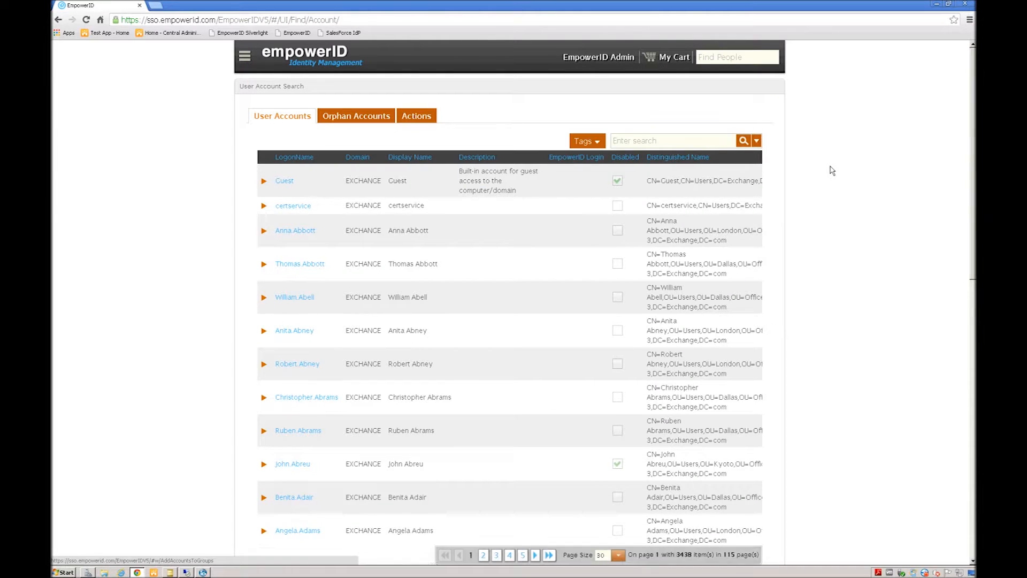
pyautogui.scroll(-3, 472, 336)
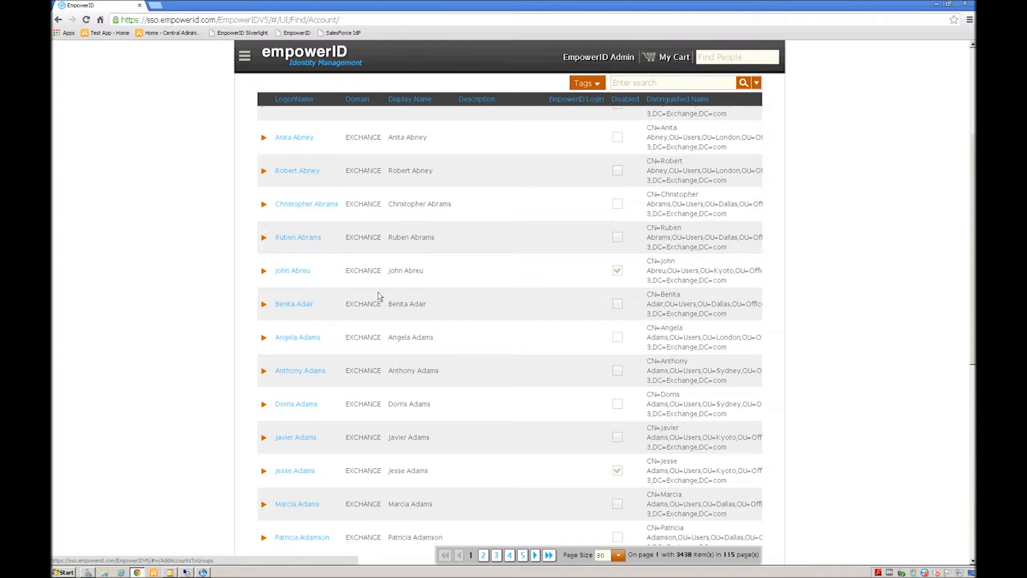
pyautogui.scroll(3, 379, 296)
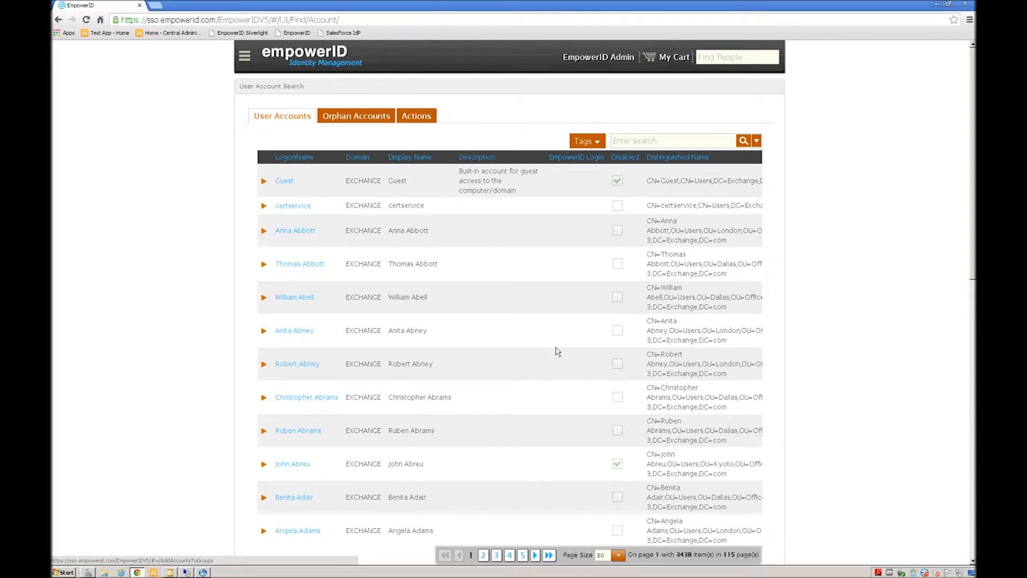
pyautogui.click(293, 298)
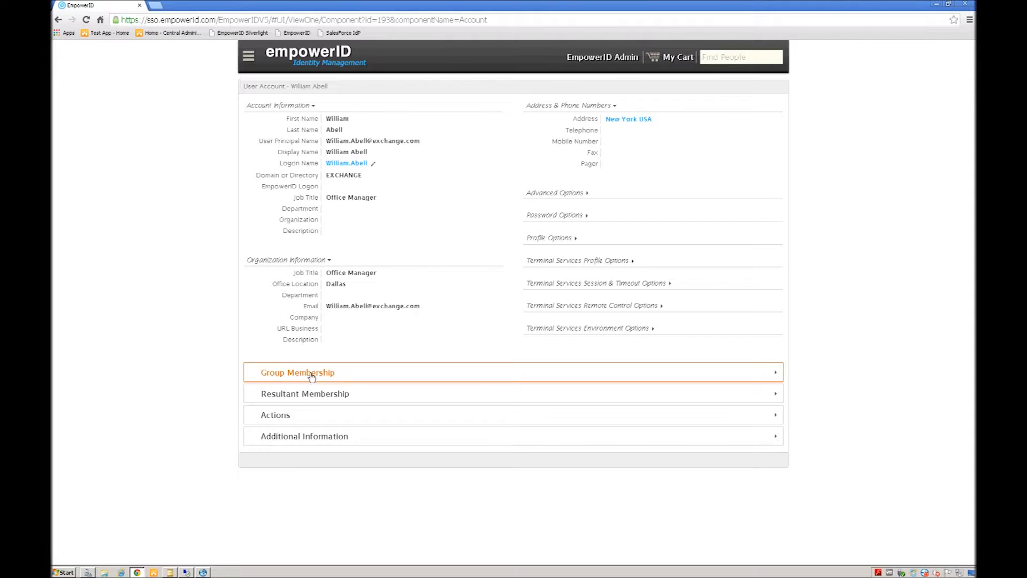
pyautogui.click(275, 373)
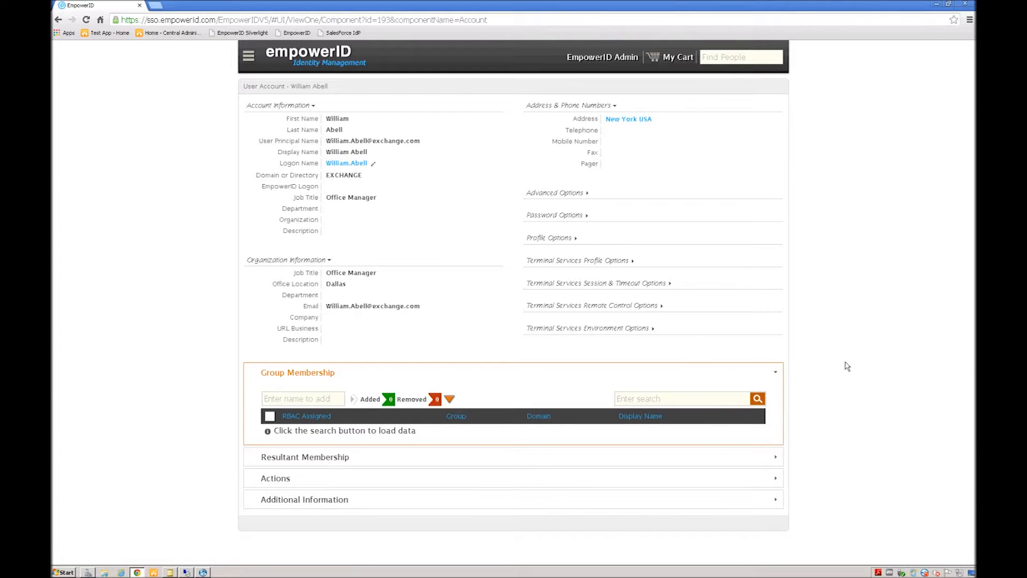
# Step: Load the account's groups, collapse the Actions panel, and open the account's Edit form
pyautogui.click(760, 402)
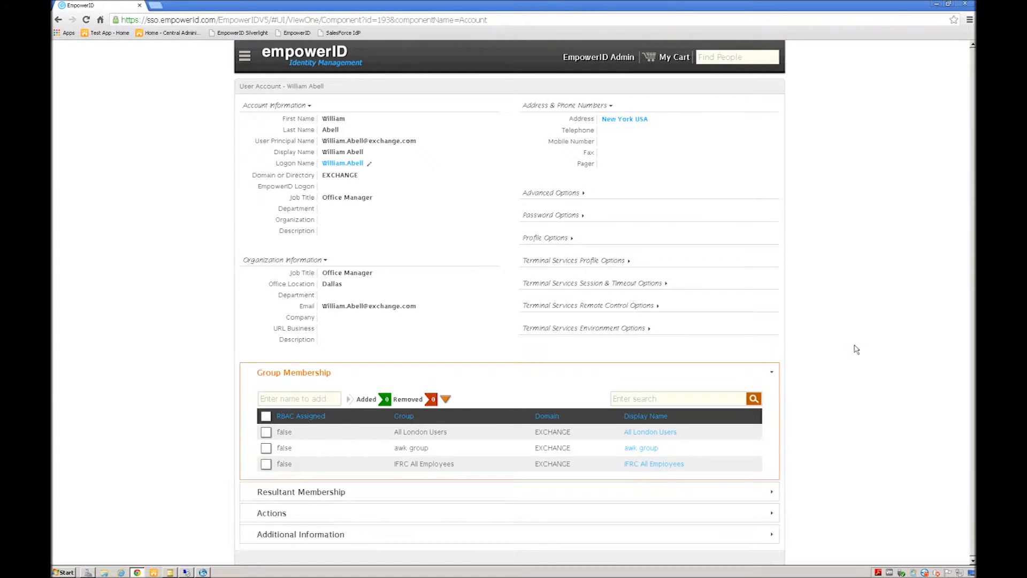
pyautogui.click(271, 514)
pyautogui.scroll(-4, 611, 503)
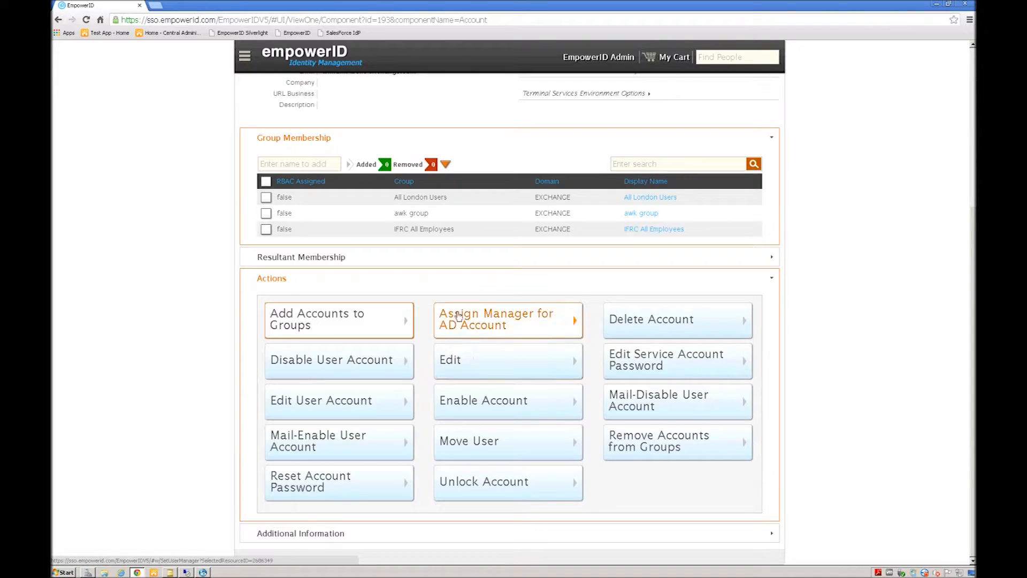
pyautogui.click(271, 279)
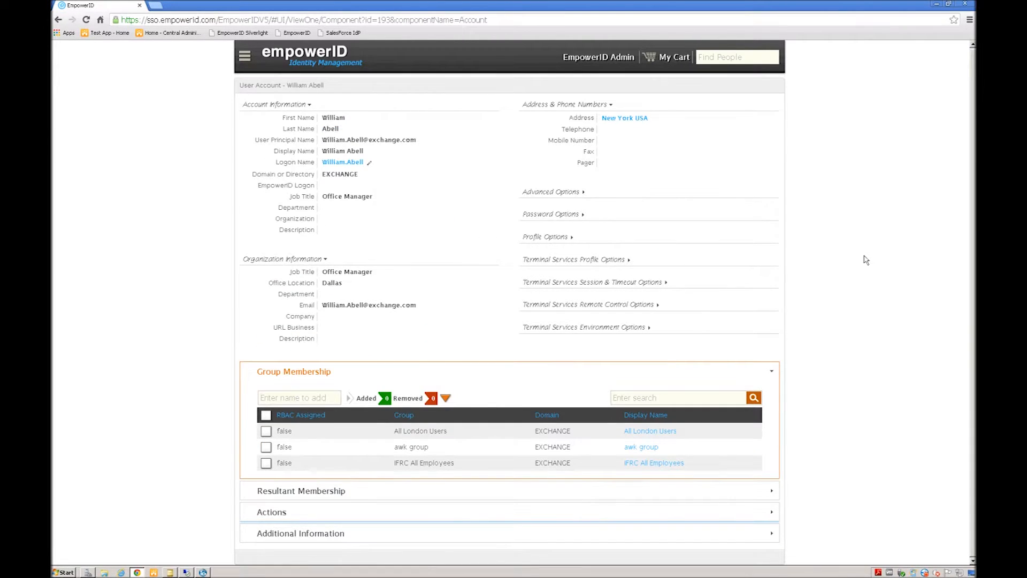
pyautogui.click(336, 163)
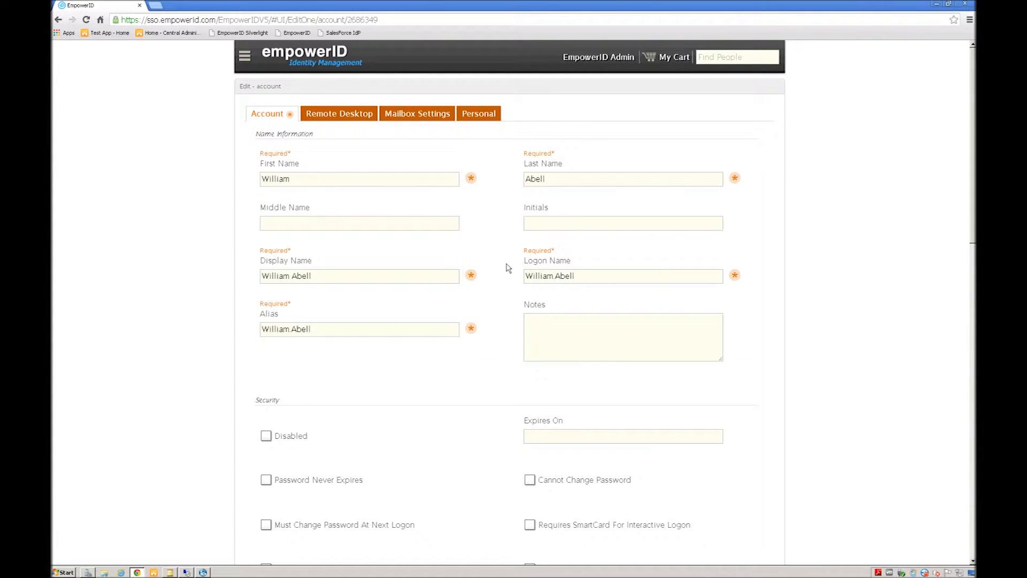
pyautogui.scroll(-1, 507, 268)
# Step: Check 'Must Change Password At Next Logon' and pick 11/30/2013 as the Expires On date
pyautogui.scroll(-6, 507, 267)
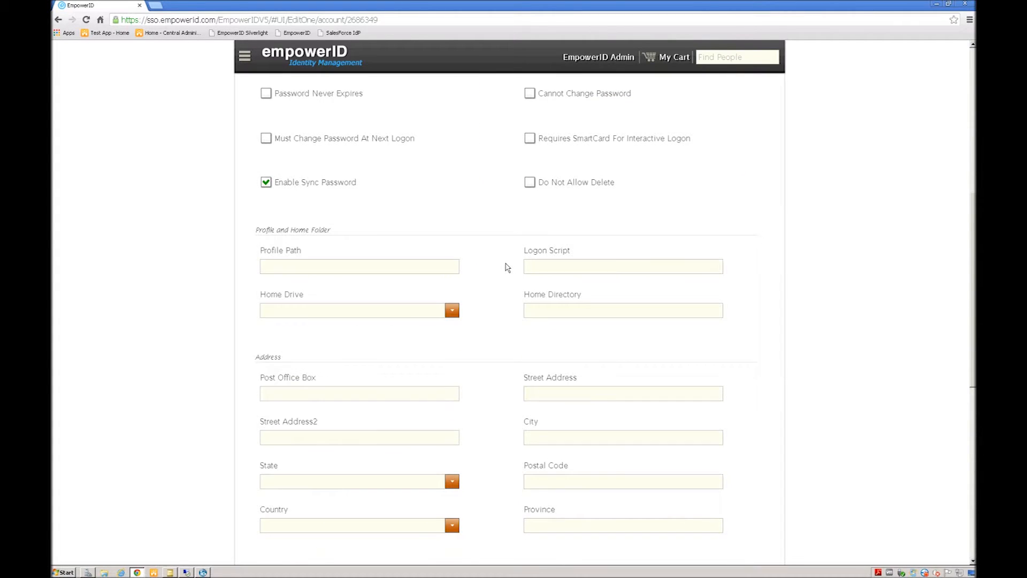
pyautogui.scroll(-9, 507, 267)
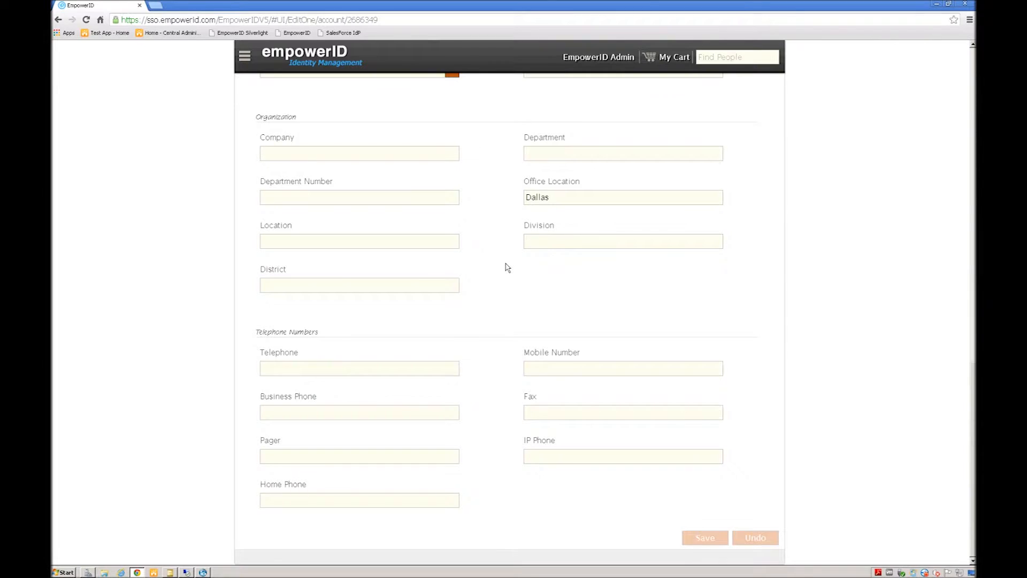
pyautogui.scroll(15, 507, 268)
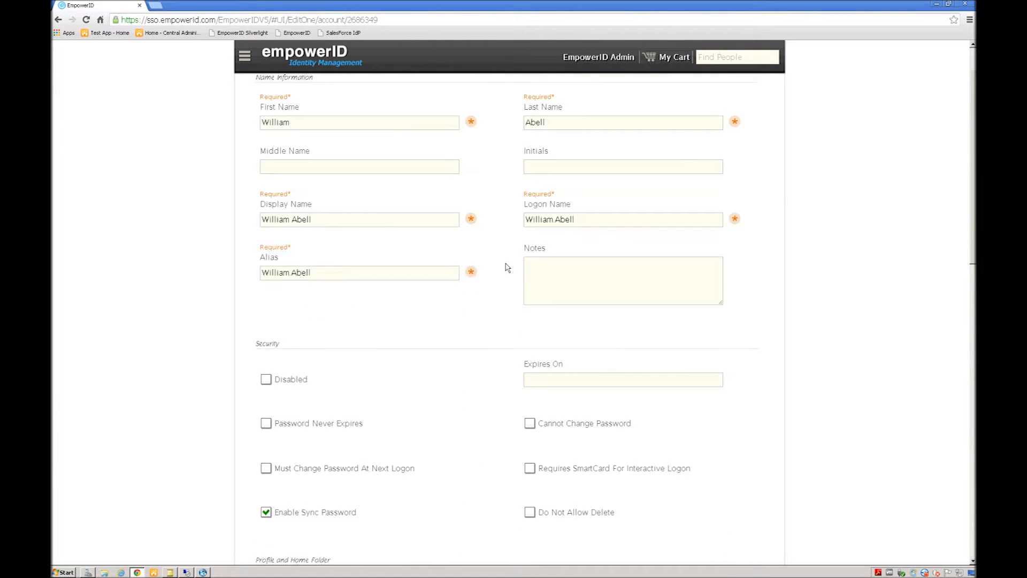
pyautogui.scroll(1, 508, 268)
pyautogui.scroll(-5, 507, 268)
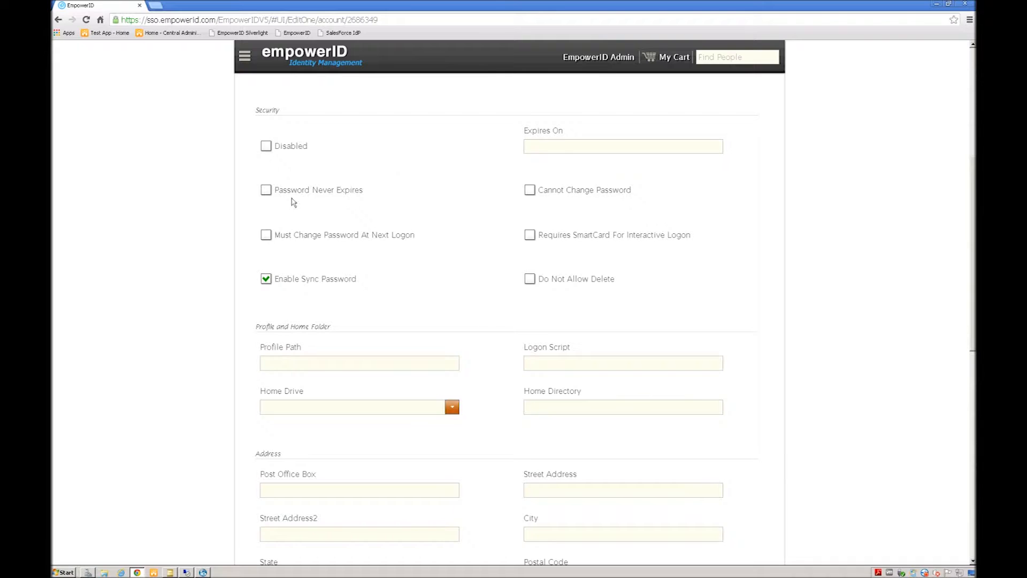
pyautogui.click(266, 235)
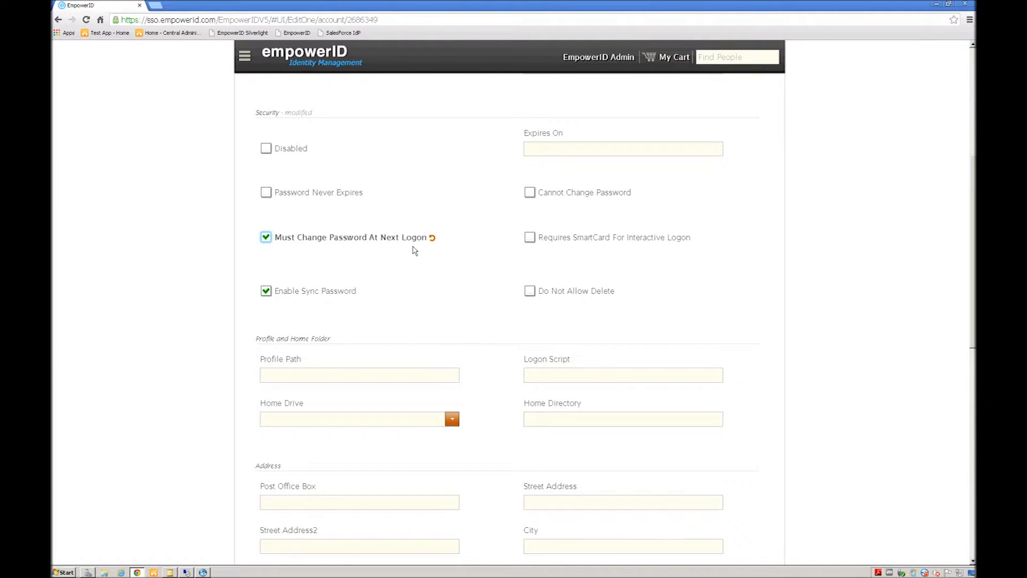
pyautogui.click(580, 148)
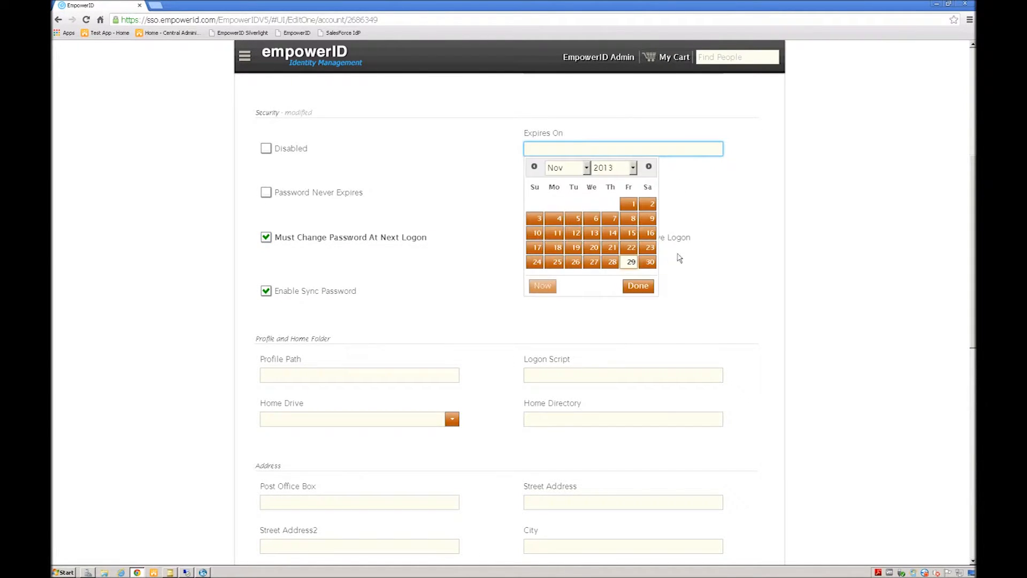
pyautogui.click(649, 261)
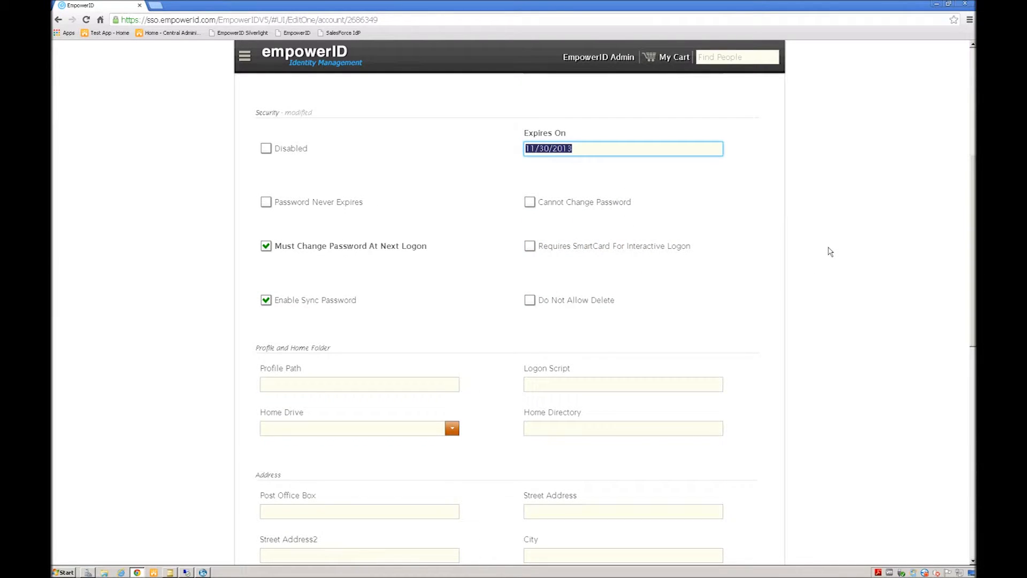
pyautogui.scroll(5, 830, 250)
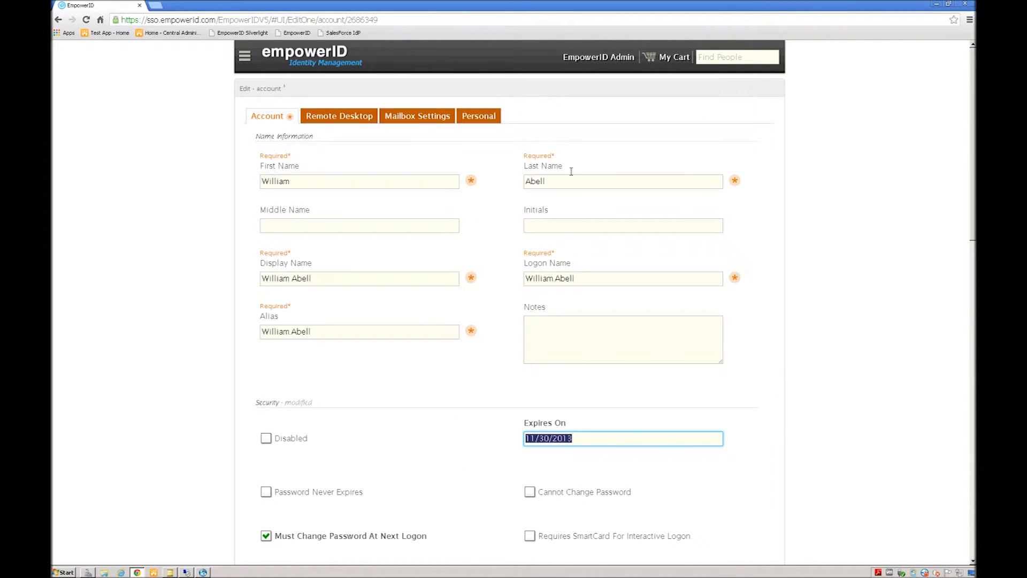
pyautogui.click(344, 114)
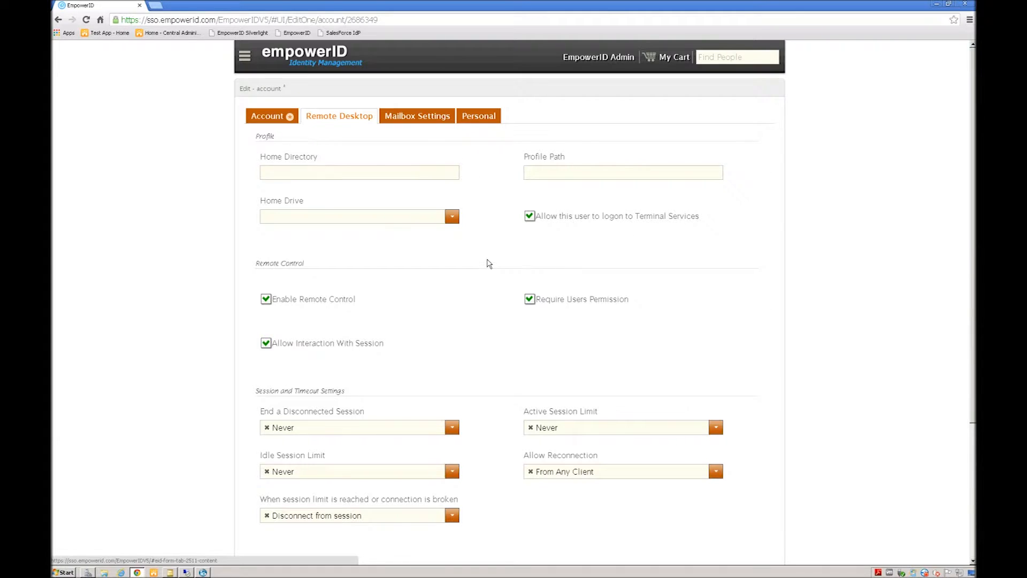
# Step: In the Remote Desktop settings, leave Enable Remote Control checked after toggling it
pyautogui.scroll(-5, 489, 263)
pyautogui.scroll(4, 489, 263)
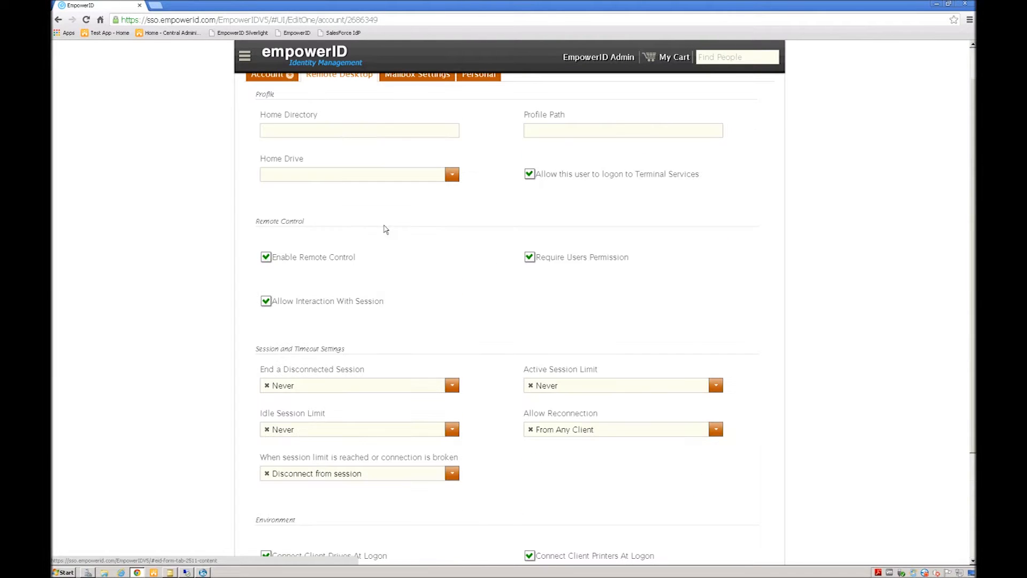
pyautogui.click(266, 257)
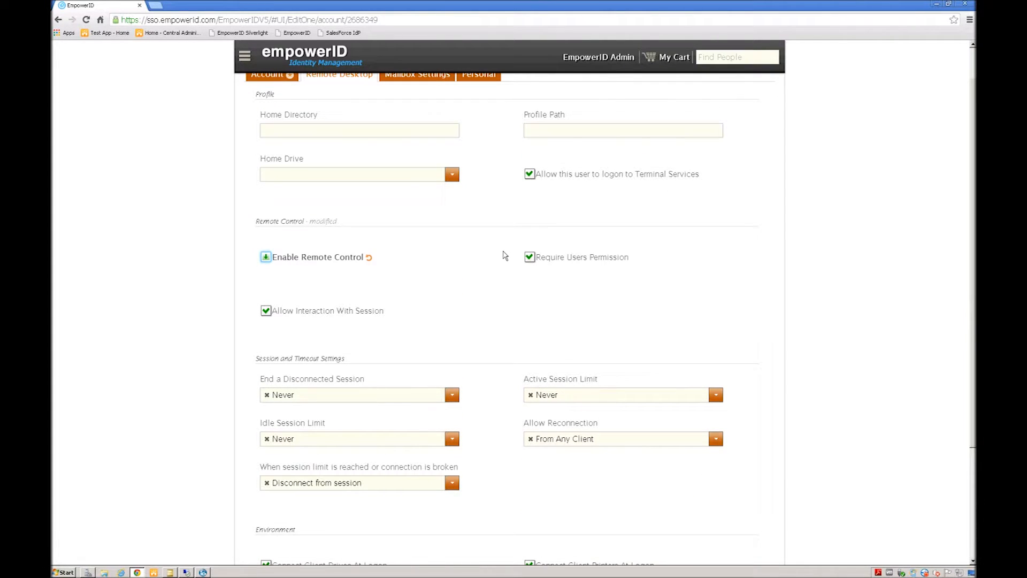
pyautogui.scroll(1, 505, 256)
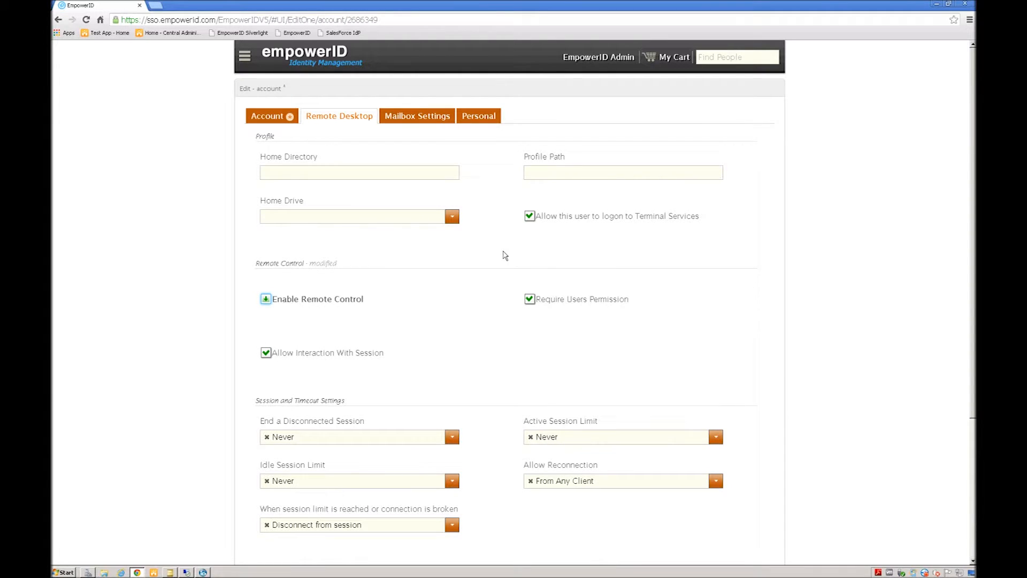
pyautogui.click(266, 299)
pyautogui.click(266, 299)
pyautogui.click(265, 301)
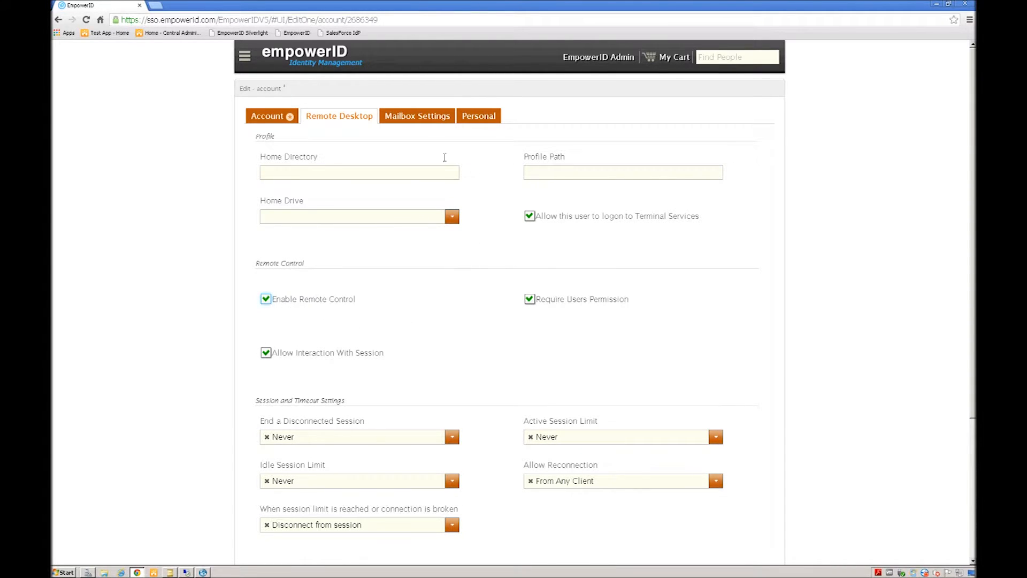
# Step: Review the Mailbox Settings and save the account's edits
pyautogui.click(428, 117)
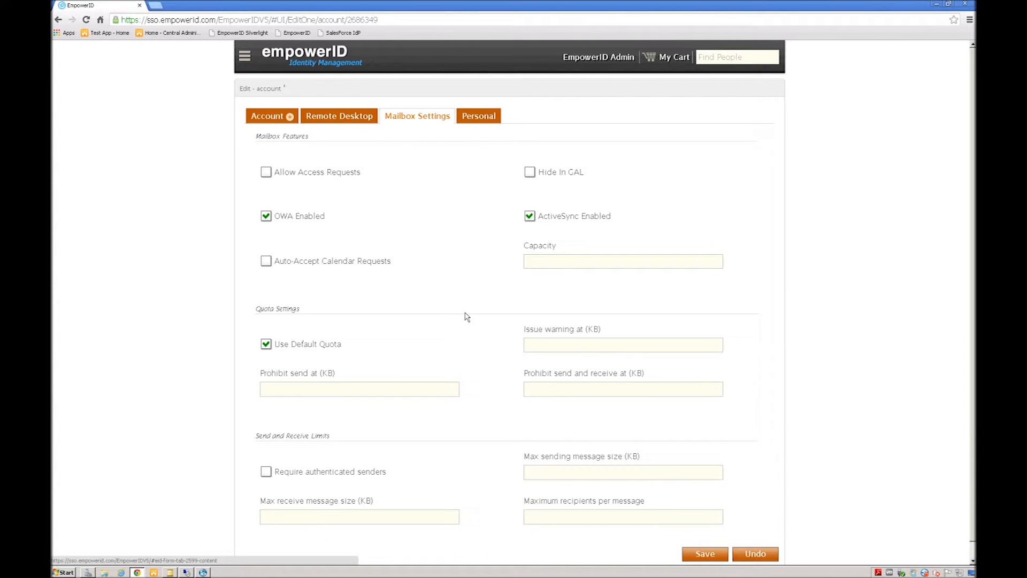
pyautogui.scroll(-1, 469, 316)
pyautogui.scroll(1, 469, 316)
pyautogui.click(705, 554)
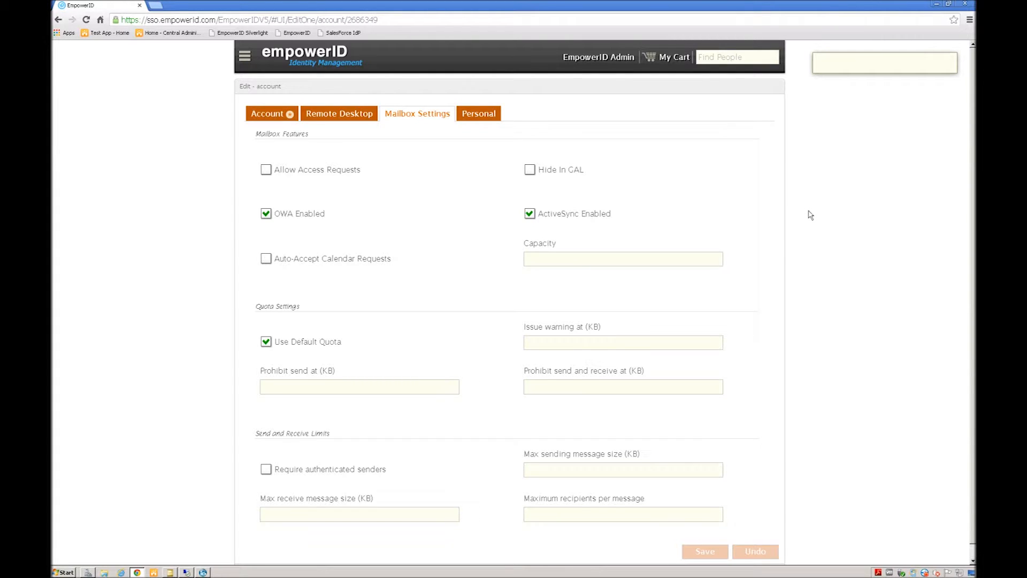
pyautogui.click(169, 572)
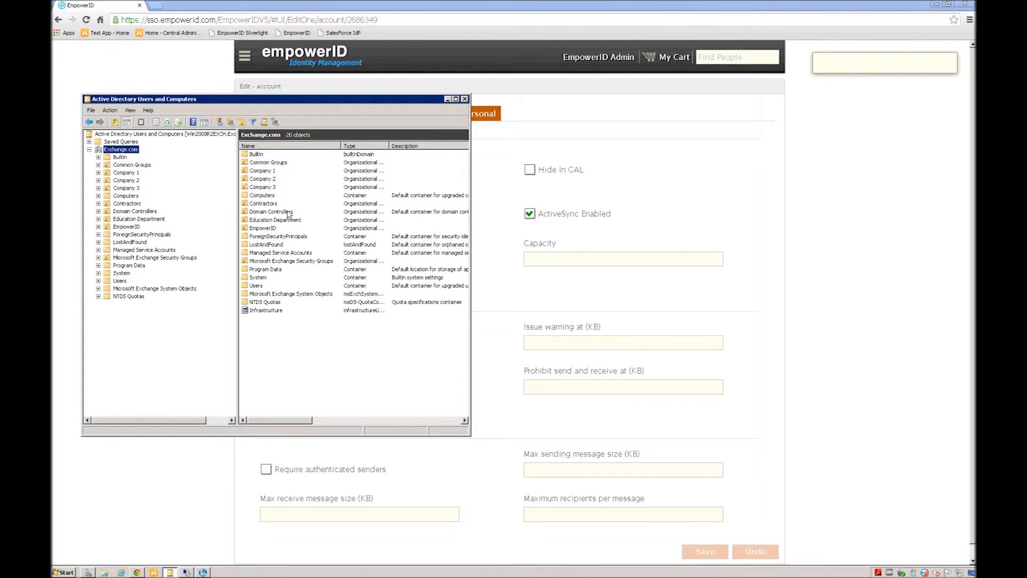
# Step: Search the Exchange.com domain in Active Directory for the user by surname
pyautogui.click(937, 4)
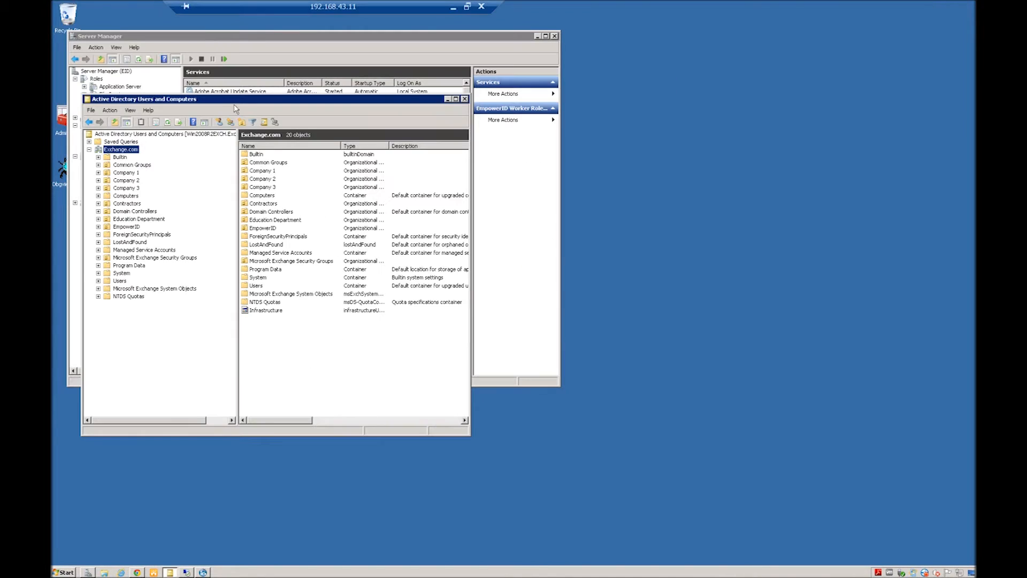
pyautogui.moveTo(227, 103); pyautogui.dragTo(426, 90)
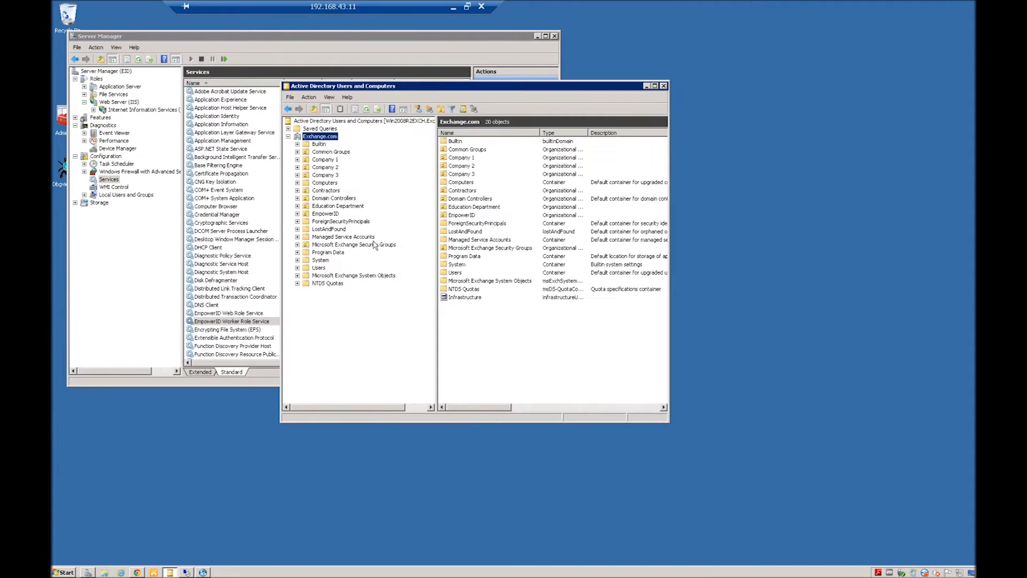
pyautogui.rightClick(312, 139)
pyautogui.click(329, 153)
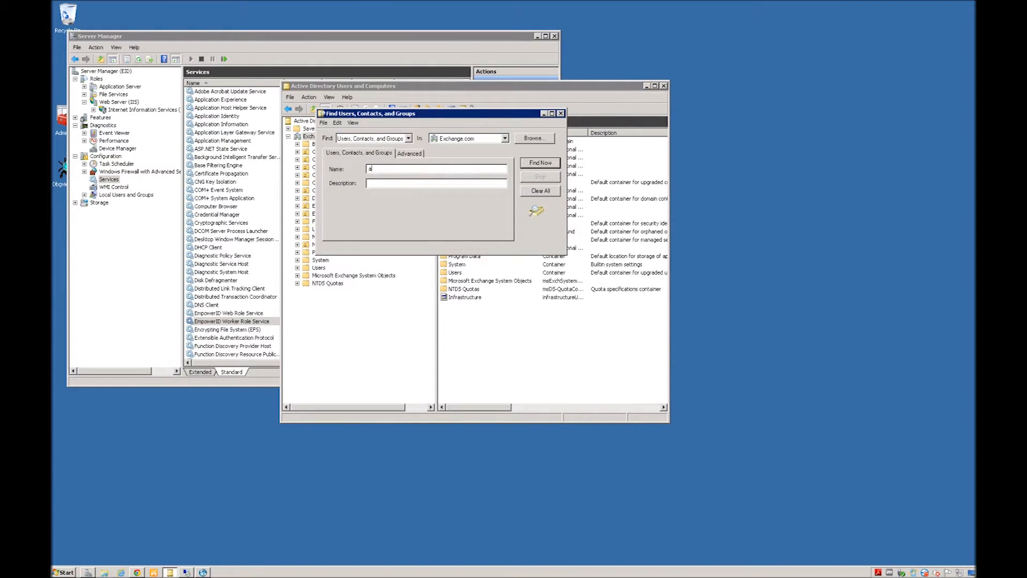
pyautogui.write('abell')
pyautogui.press('Return')
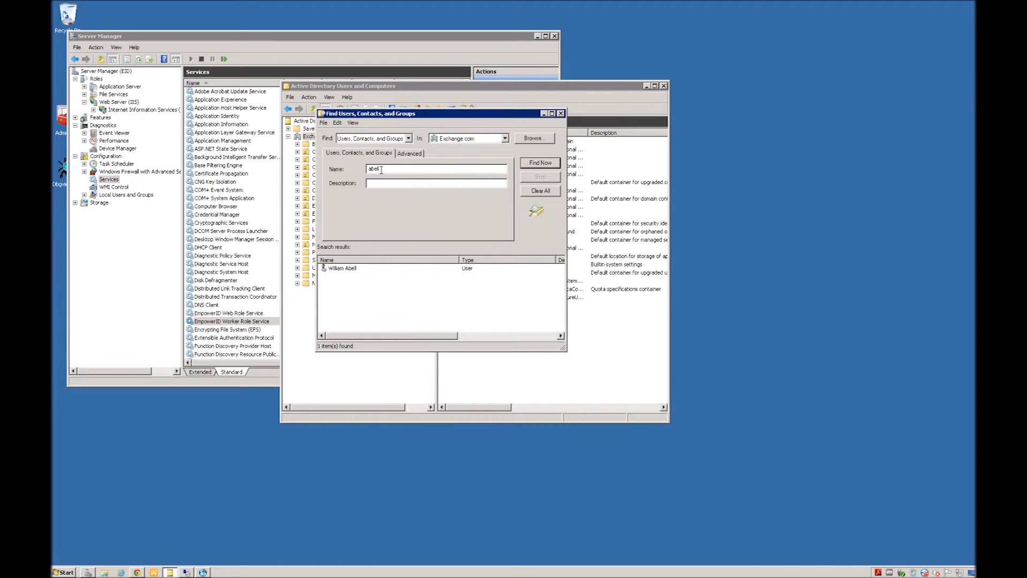
# Step: Open the found user's properties and review the Account, Address, General, virtual desktop and RDS profile tabs
pyautogui.doubleClick(348, 269)
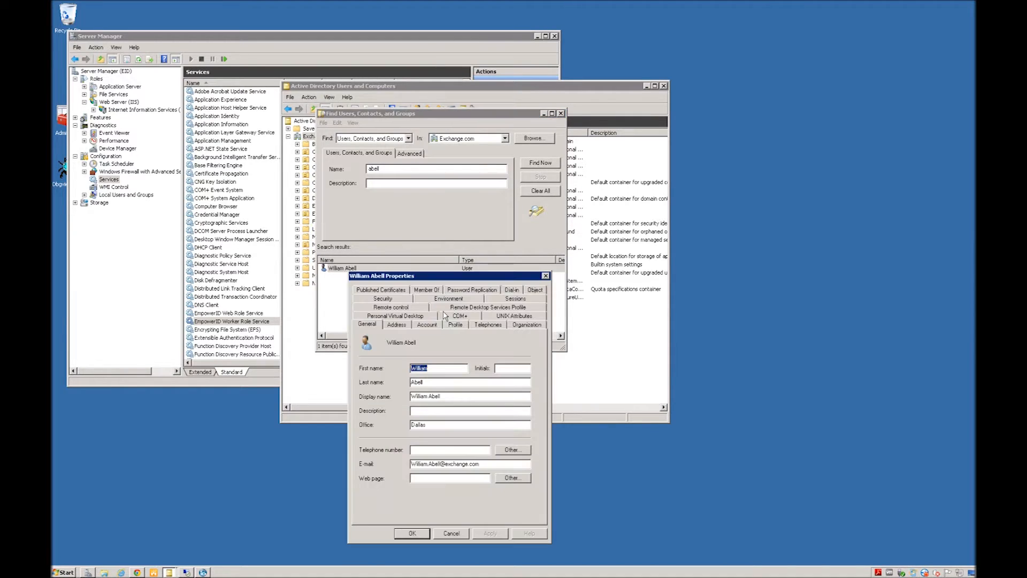
pyautogui.moveTo(460, 278); pyautogui.dragTo(424, 180)
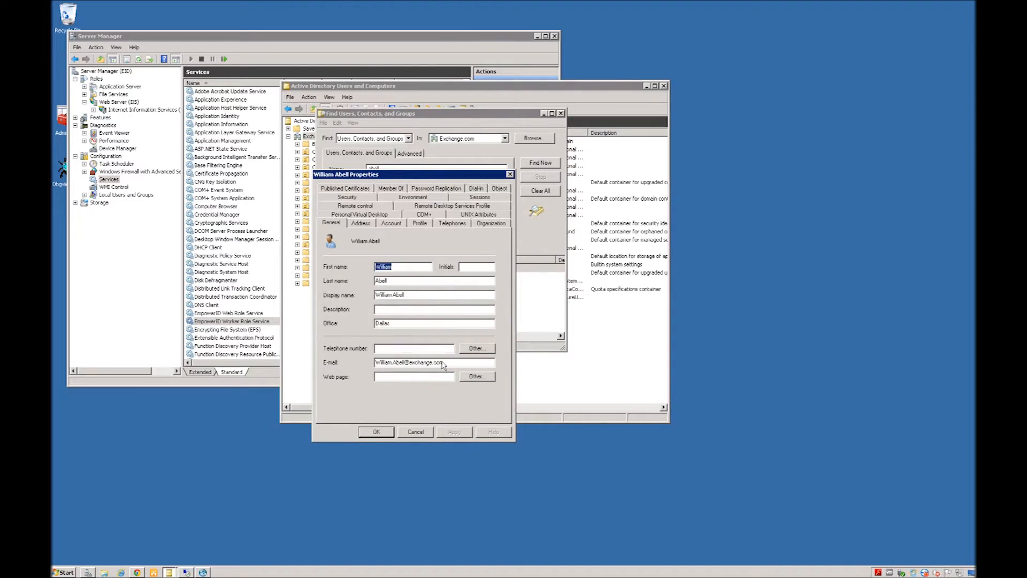
pyautogui.click(390, 223)
pyautogui.click(361, 223)
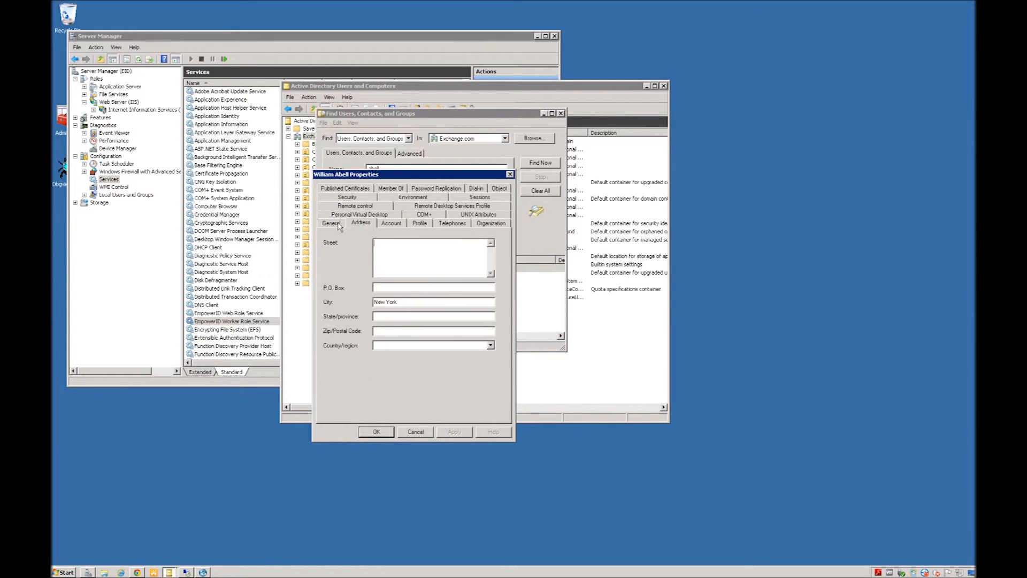
pyautogui.click(331, 224)
pyautogui.click(357, 214)
pyautogui.click(467, 216)
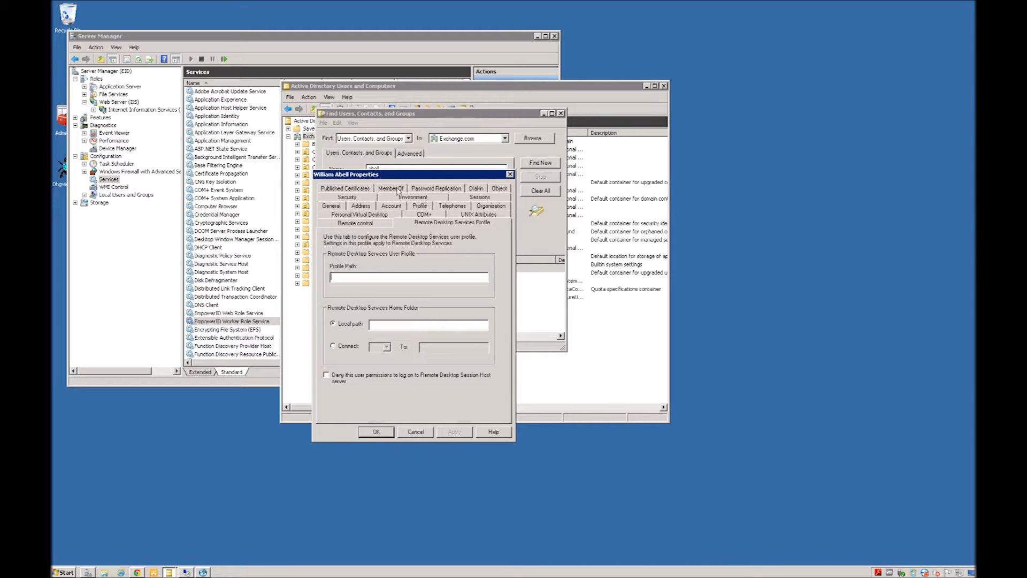
# Step: Review the user's memberships (All London Users, awk, Domain Users, IFRC All Employees), then close properties and search
pyautogui.click(391, 188)
pyautogui.click(336, 264)
pyautogui.click(341, 272)
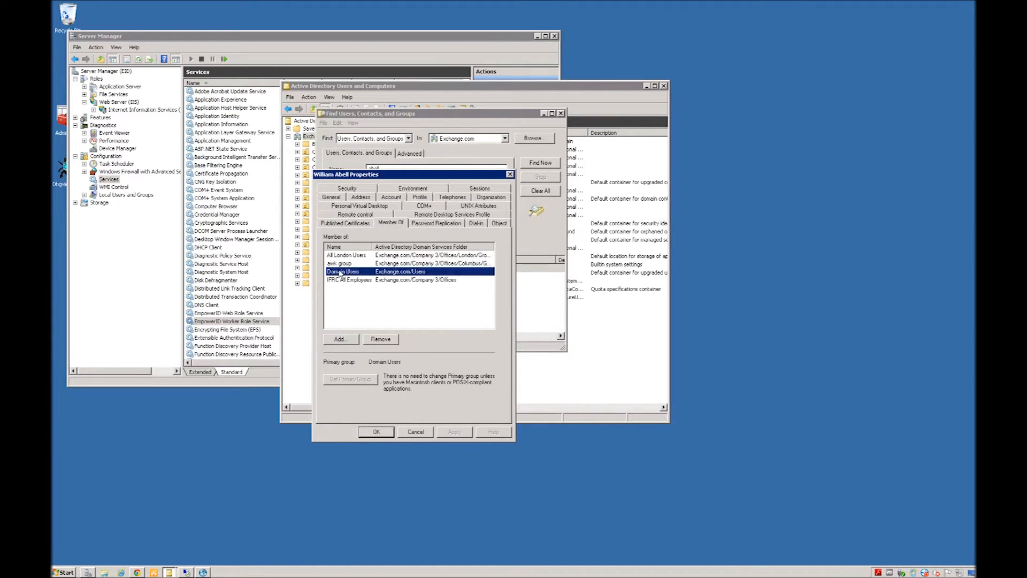
pyautogui.click(348, 281)
pyautogui.click(349, 257)
pyautogui.click(348, 264)
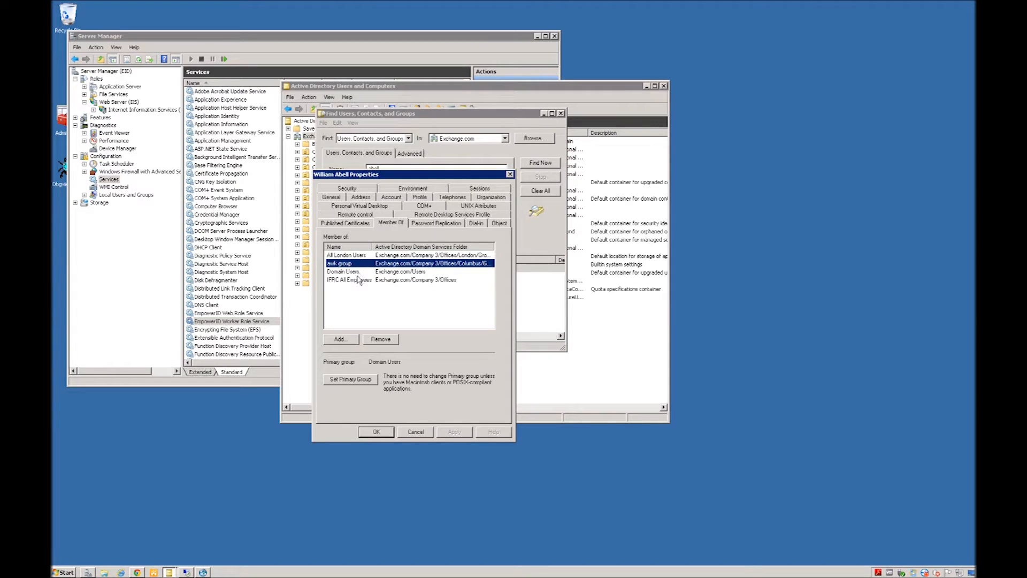
pyautogui.click(358, 281)
pyautogui.click(357, 301)
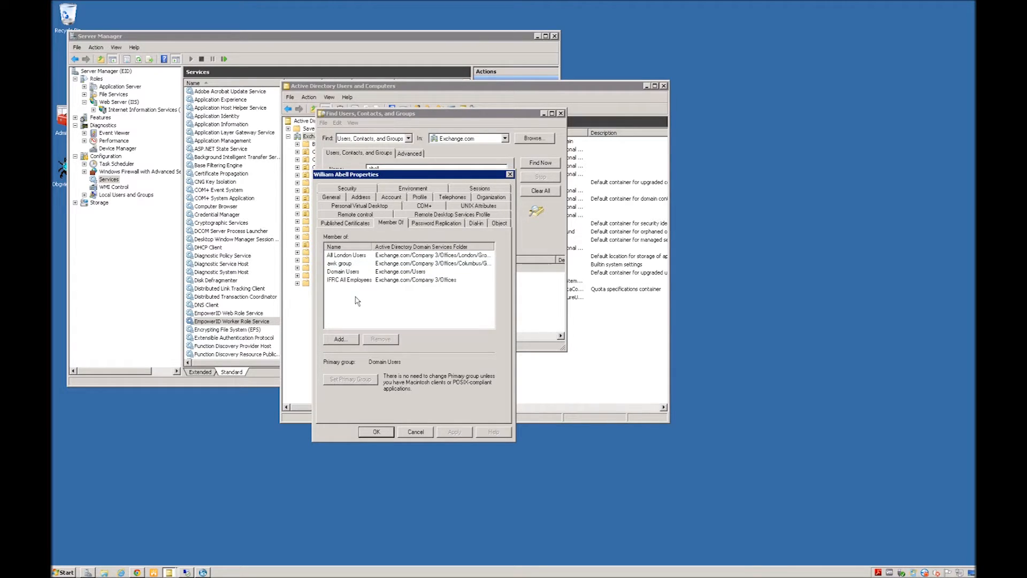
pyautogui.click(510, 175)
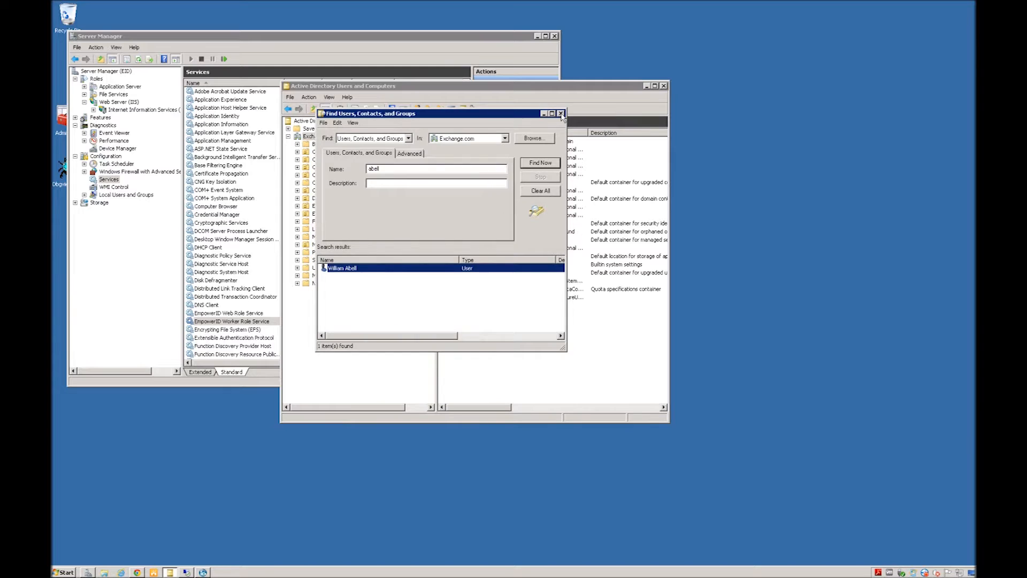
pyautogui.click(561, 113)
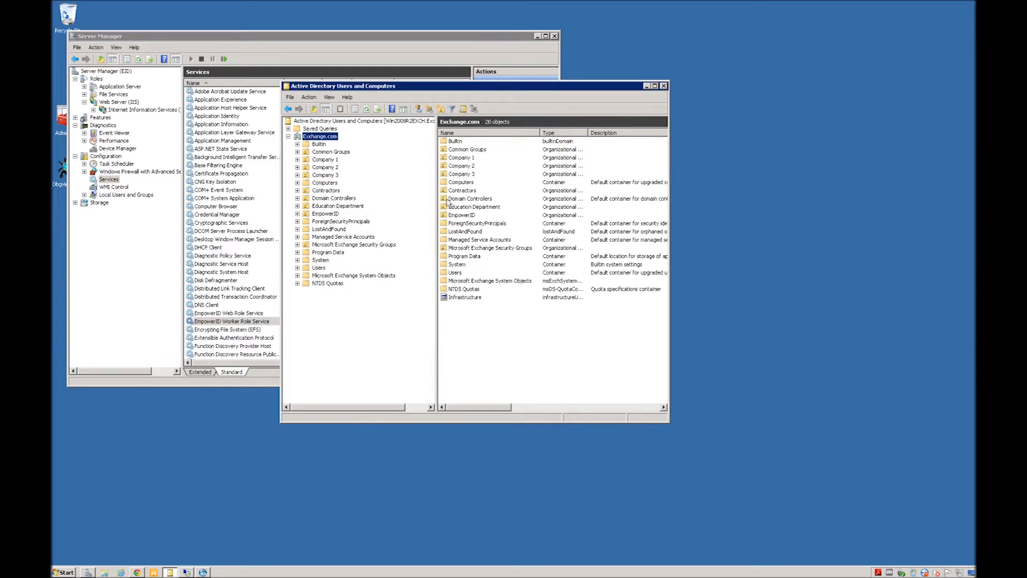
pyautogui.click(137, 573)
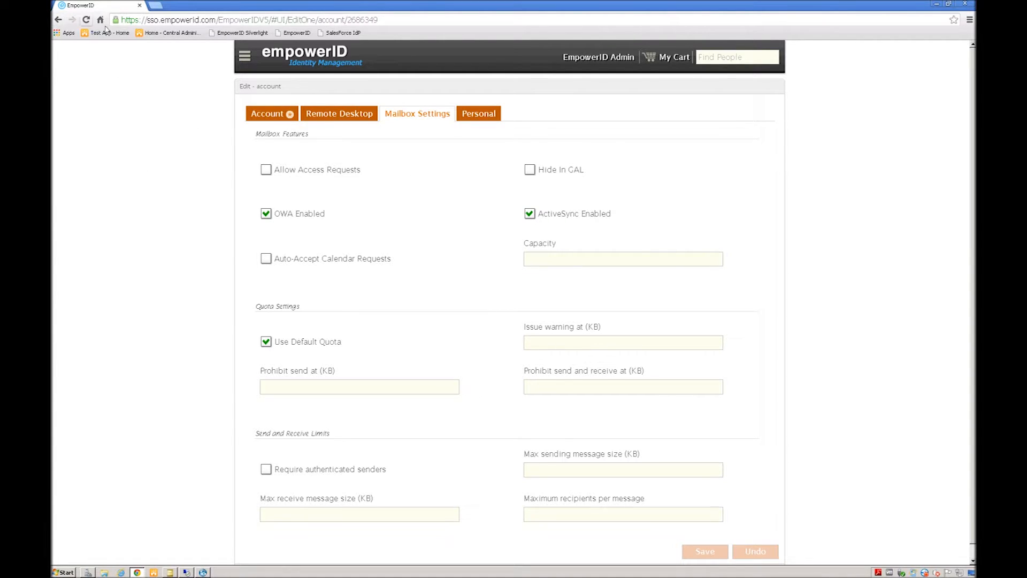
# Step: Go back in the portal and list all Exchange mailboxes via Search > Mailbox > Find Exchange Mailboxes
pyautogui.click(58, 20)
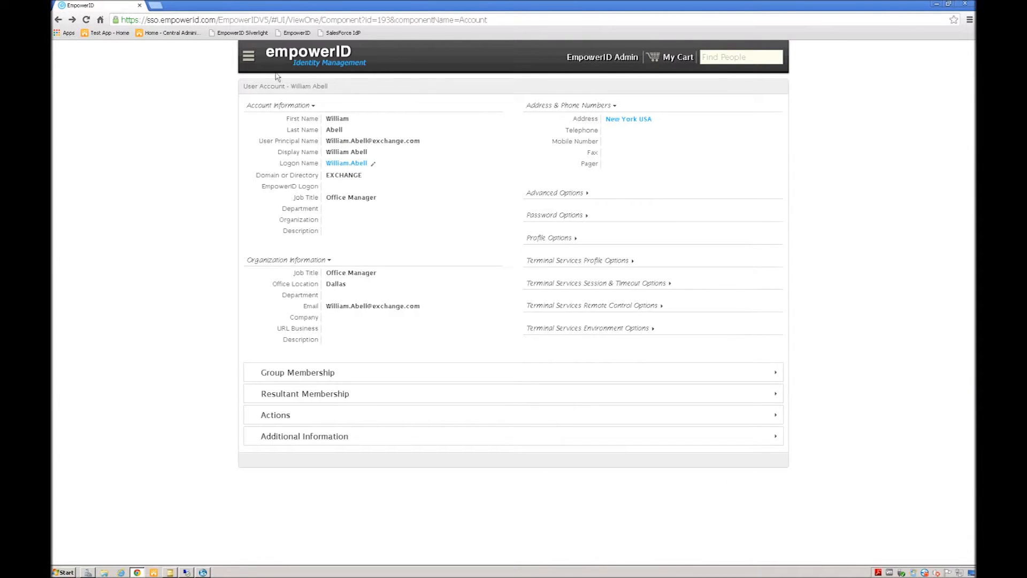
pyautogui.click(248, 58)
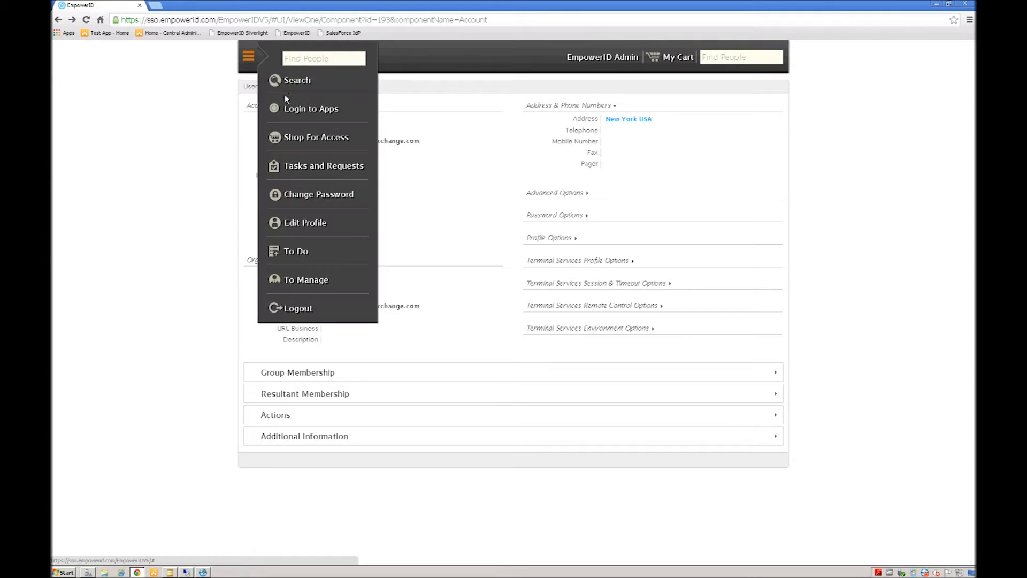
pyautogui.click(289, 80)
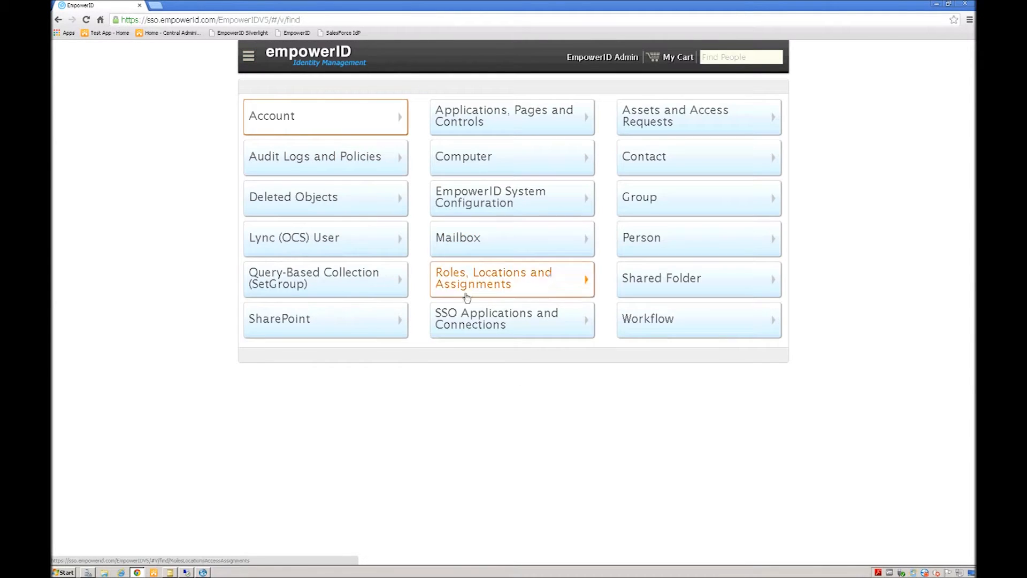
pyautogui.click(461, 237)
pyautogui.click(309, 129)
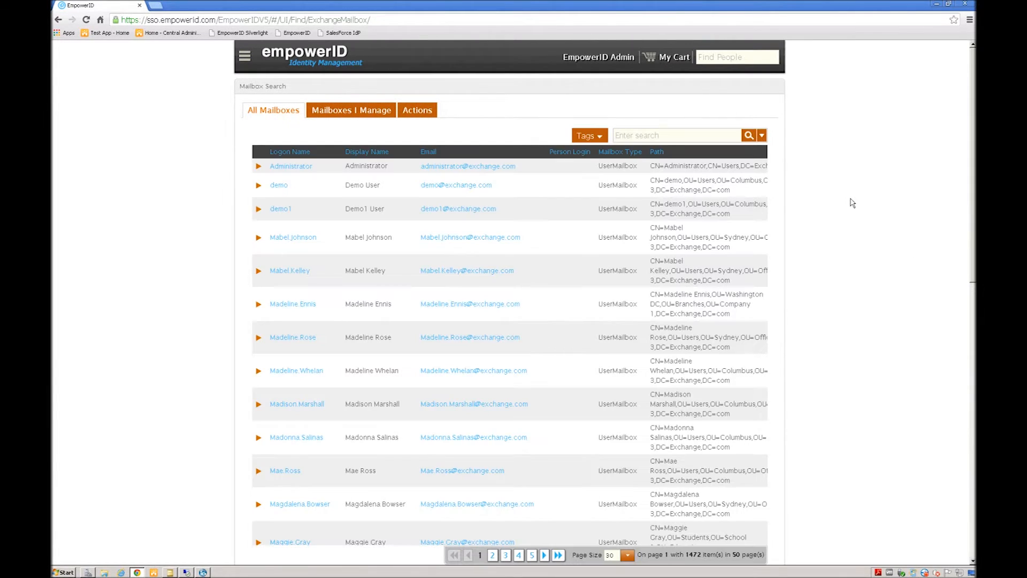
pyautogui.scroll(-1, 562, 326)
pyautogui.scroll(-10, 563, 325)
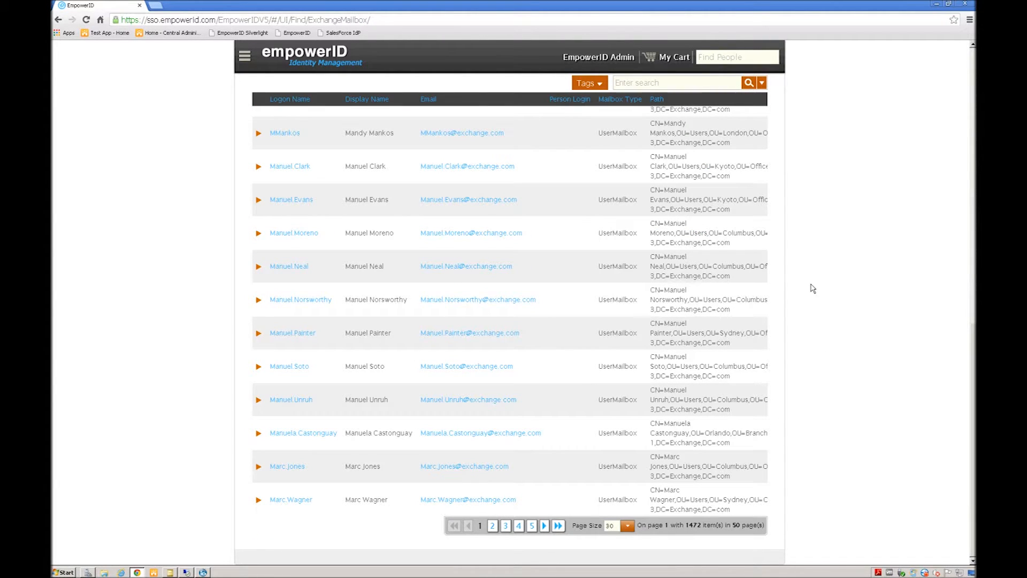
pyautogui.scroll(10, 812, 288)
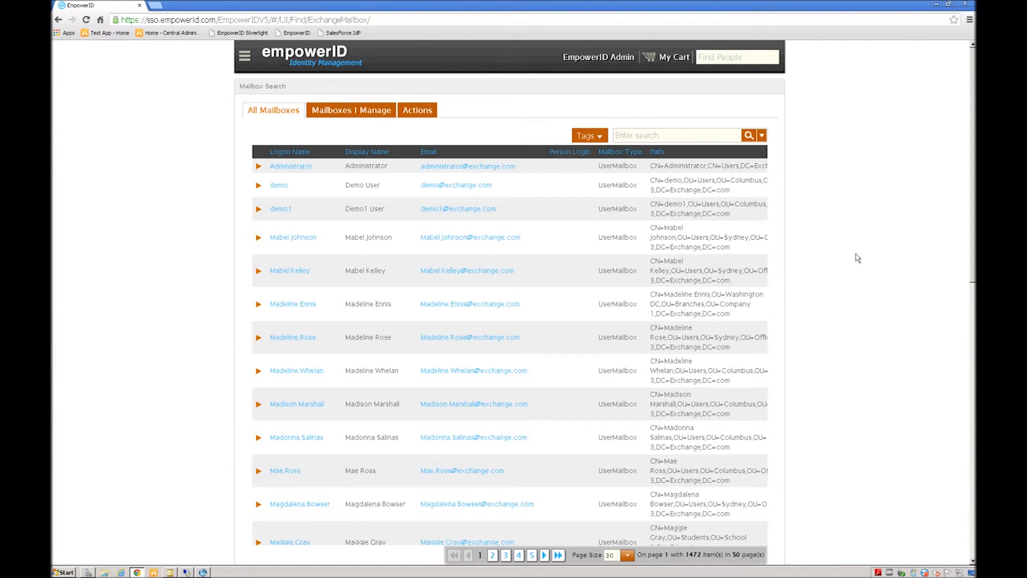
pyautogui.click(421, 109)
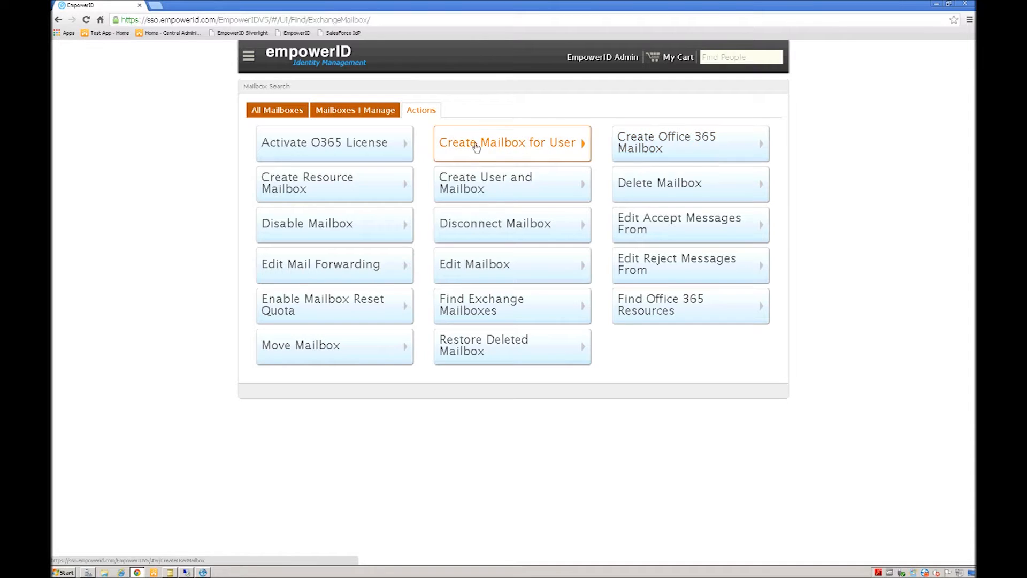
# Step: Start Create User and Mailbox in Company 1's Branches > Albany and pick the TestOne mailbox store
pyautogui.click(468, 184)
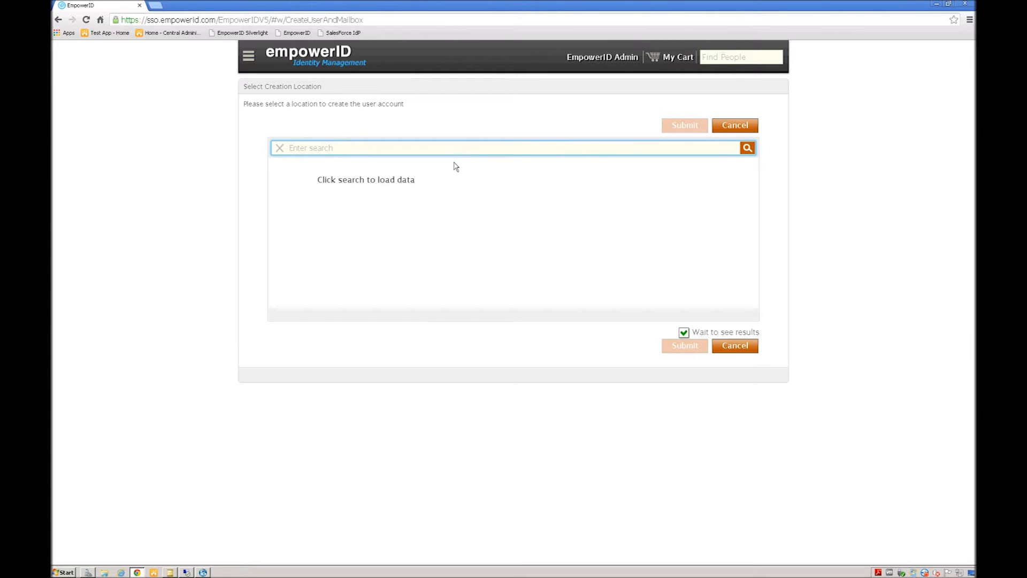
pyautogui.click(748, 148)
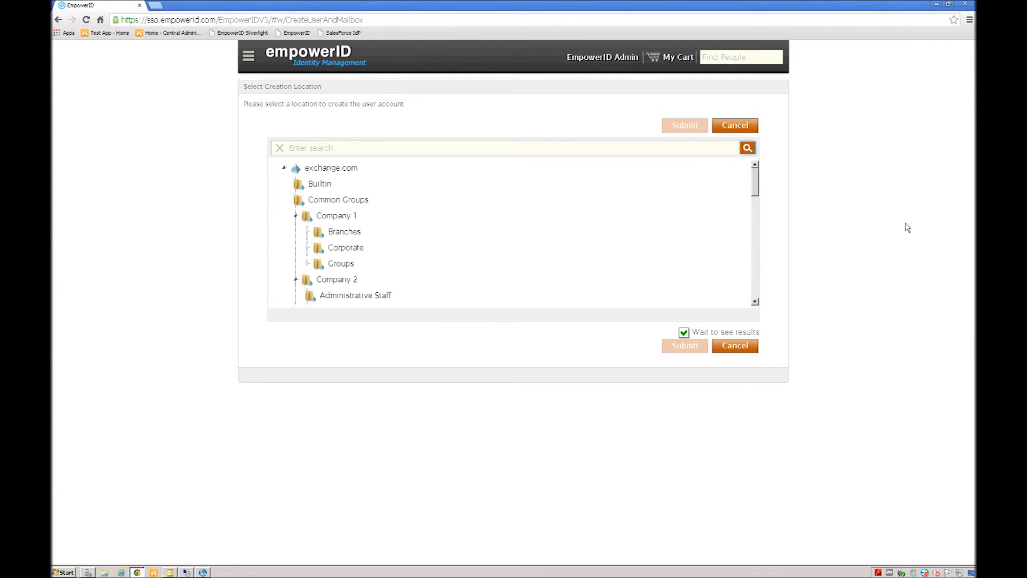
pyautogui.click(369, 235)
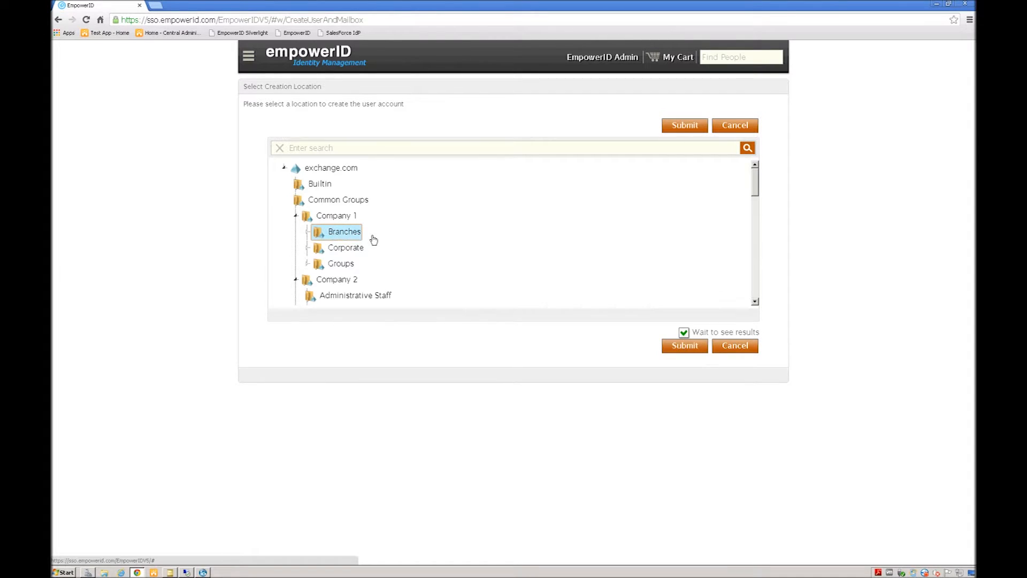
pyautogui.click(307, 232)
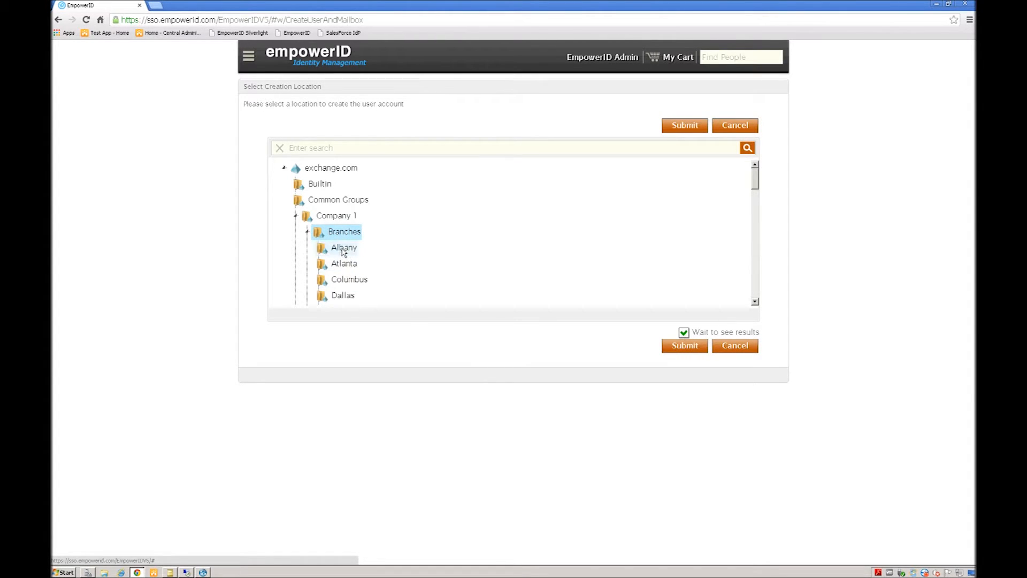
pyautogui.click(345, 247)
pyautogui.click(686, 349)
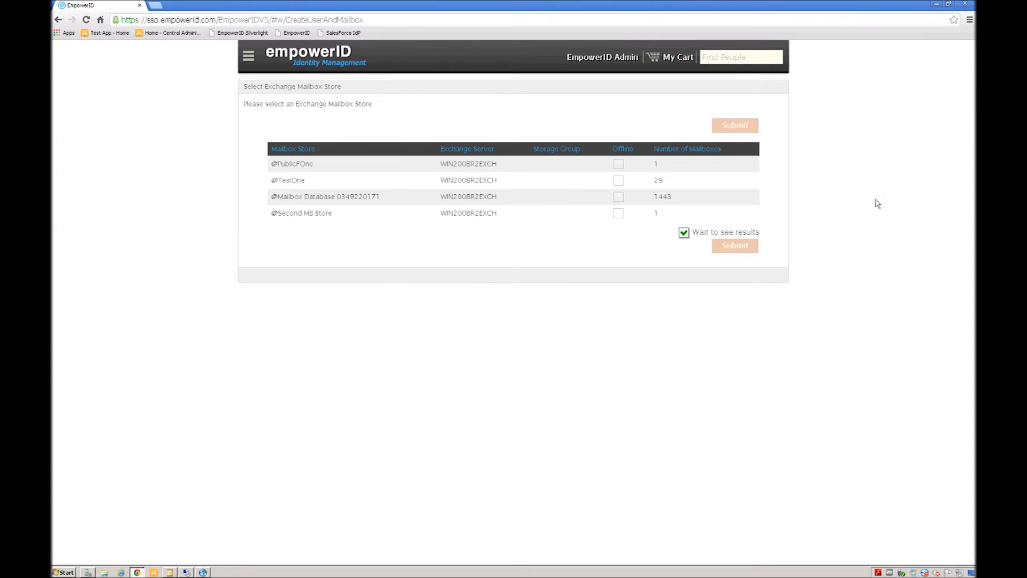
pyautogui.click(295, 183)
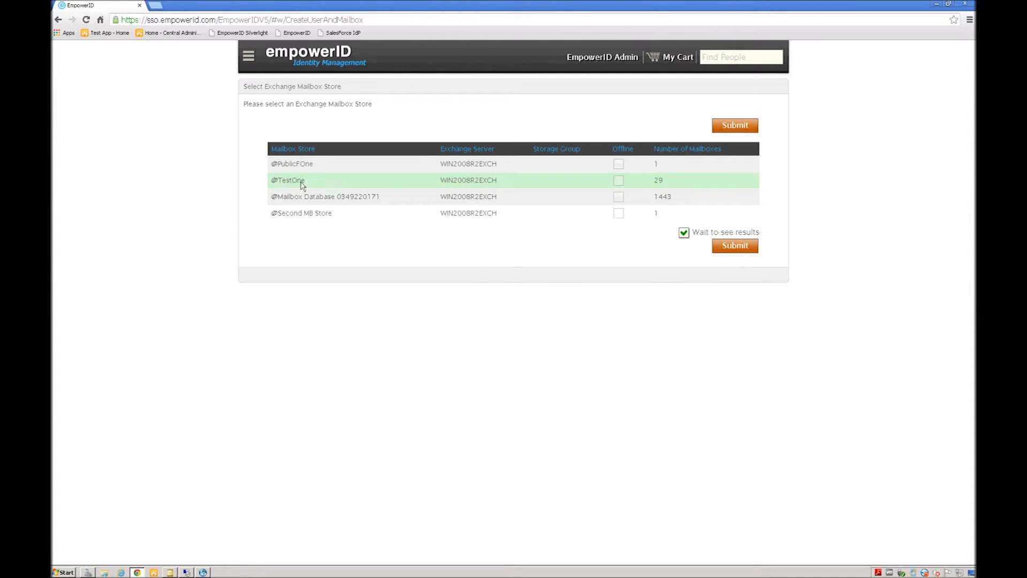
# Step: Confirm TestOne as the new mailbox's store
pyautogui.click(734, 247)
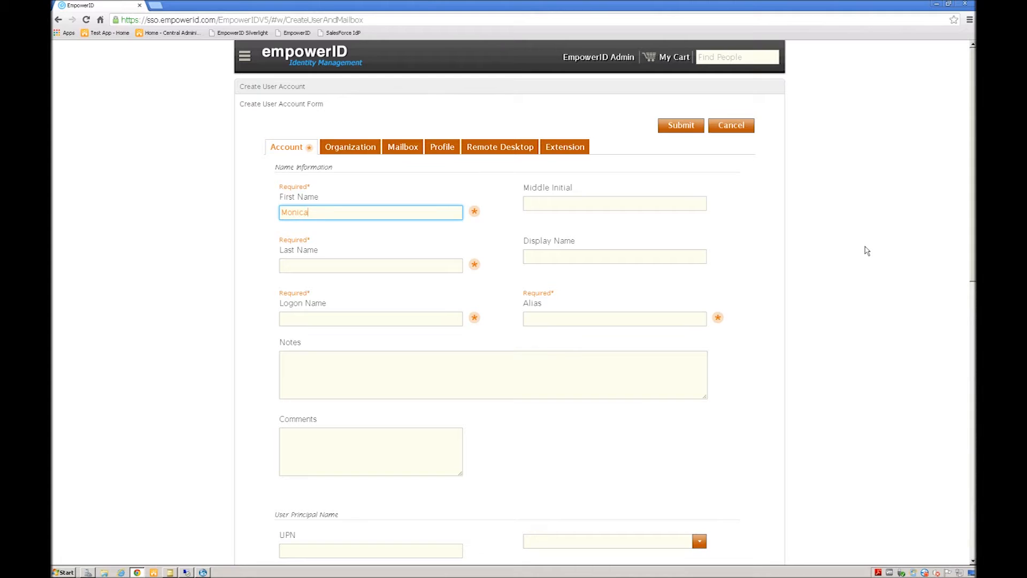
# Step: Fill in the last name, display name, alias and the user's logon name
pyautogui.press('Tab')
pyautogui.press('Tab')
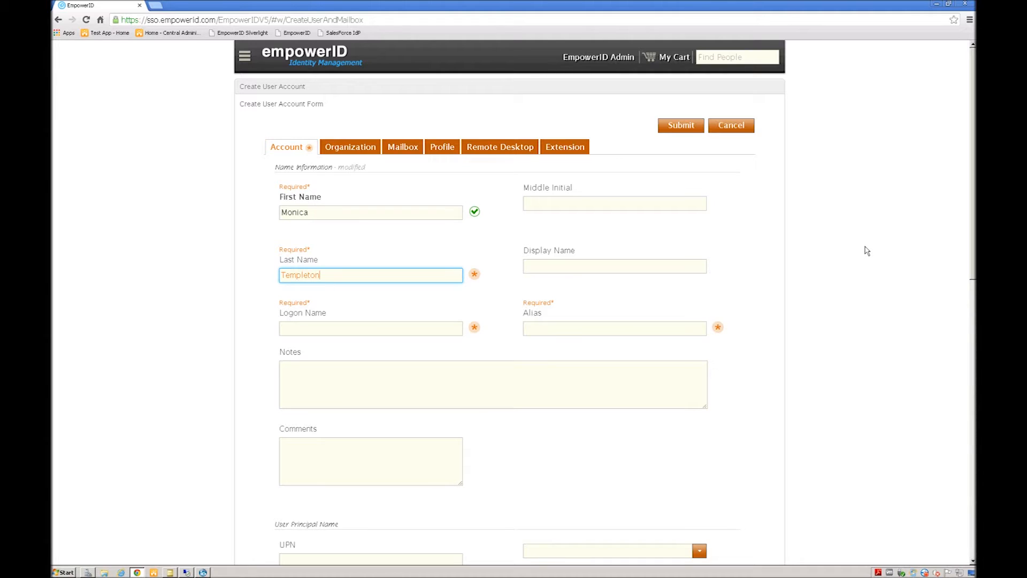
pyautogui.press('Tab')
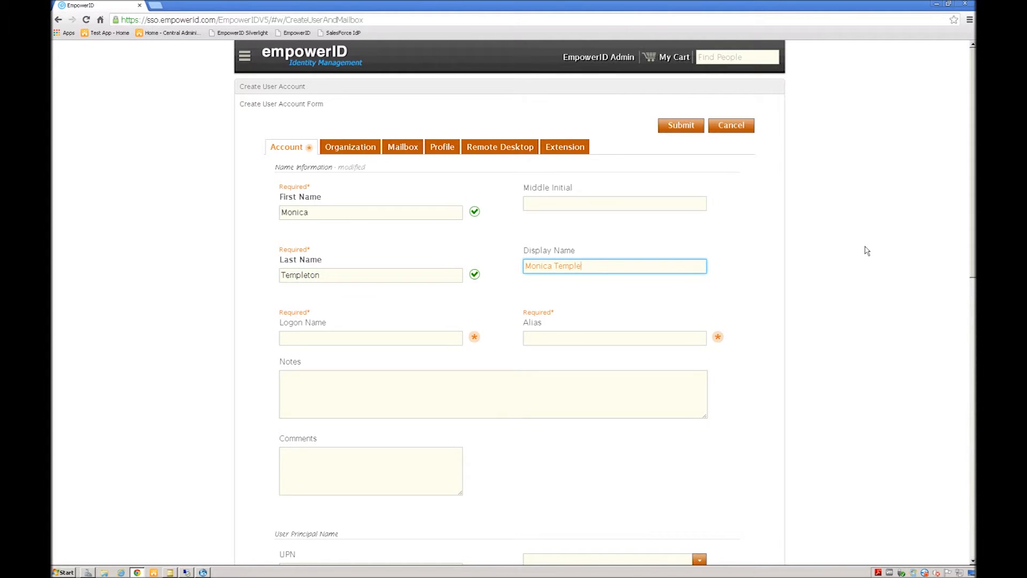
pyautogui.press('Tab')
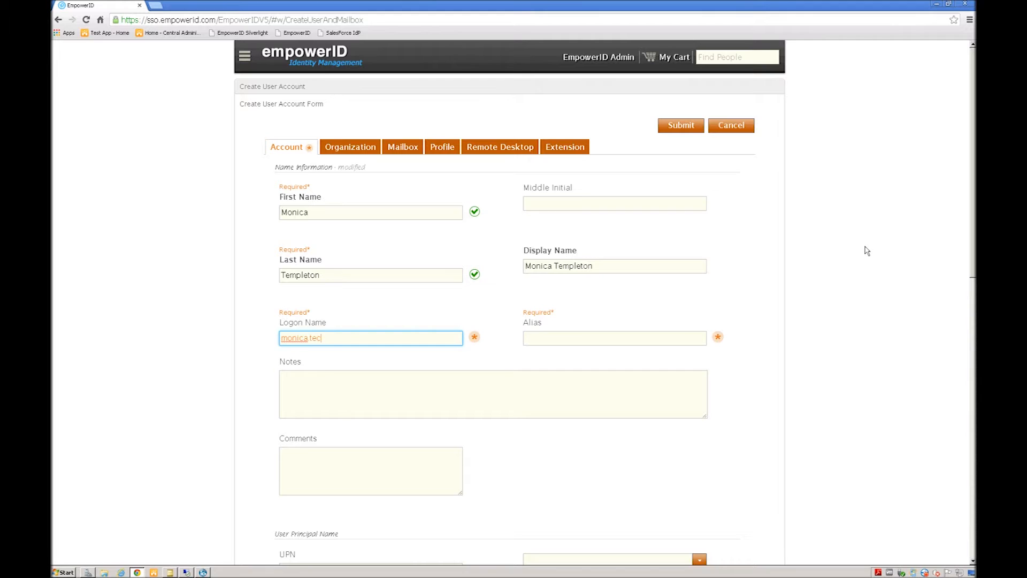
pyautogui.press('Tab')
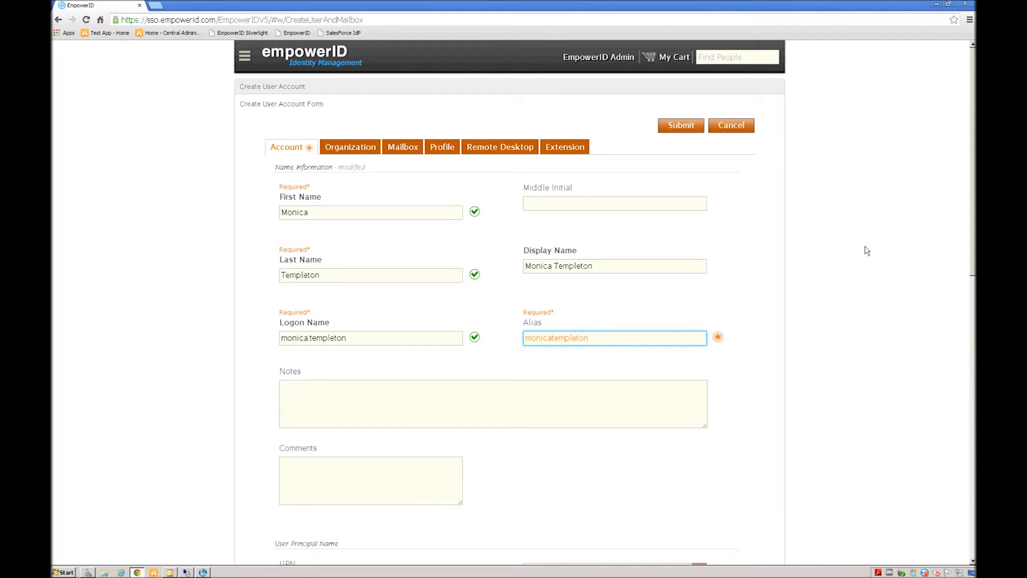
pyautogui.scroll(-6, 855, 248)
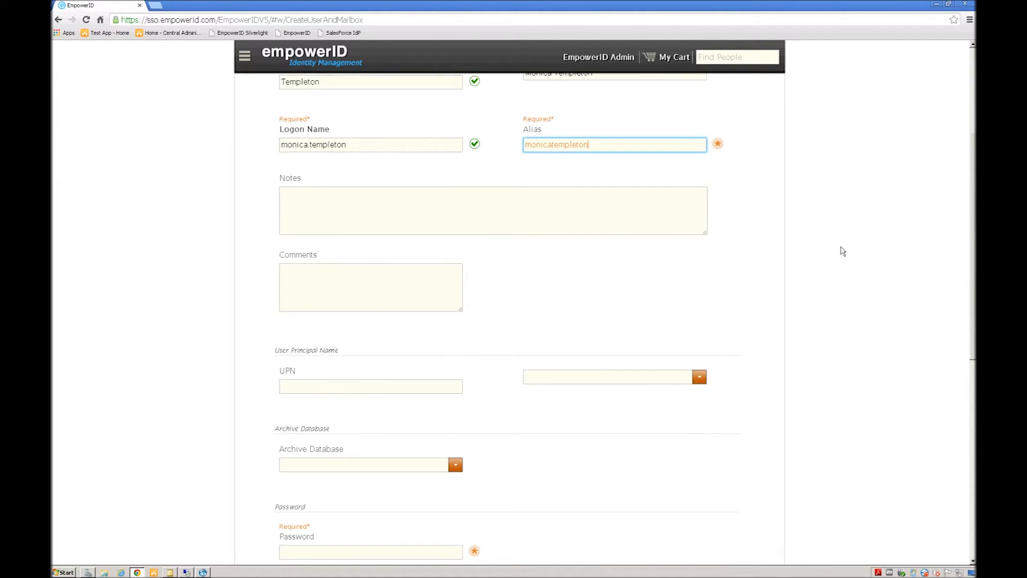
pyautogui.scroll(-5, 843, 251)
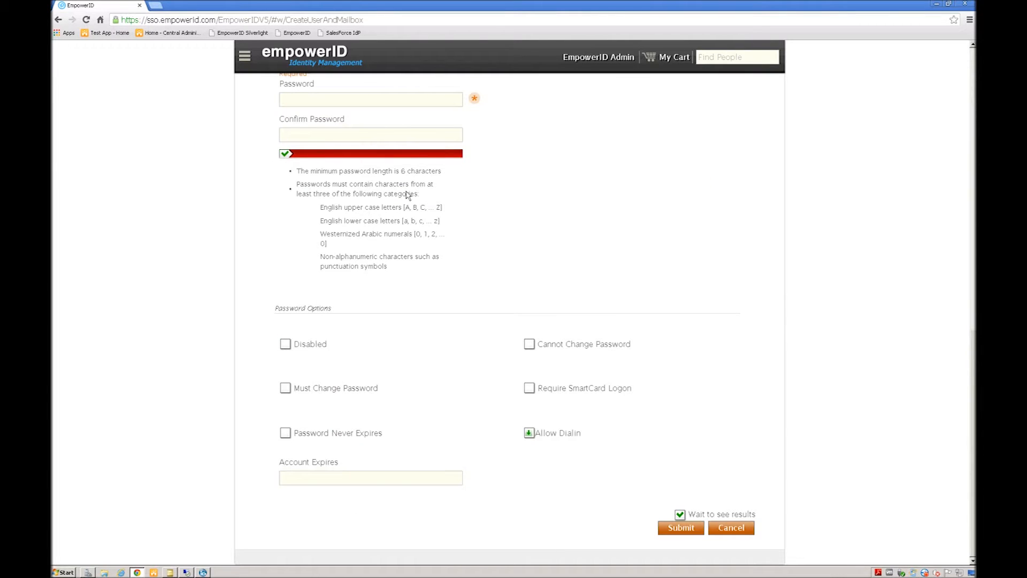
pyautogui.scroll(3, 527, 216)
# Step: Enter and confirm the account password and require a password change at next logon
pyautogui.click(307, 244)
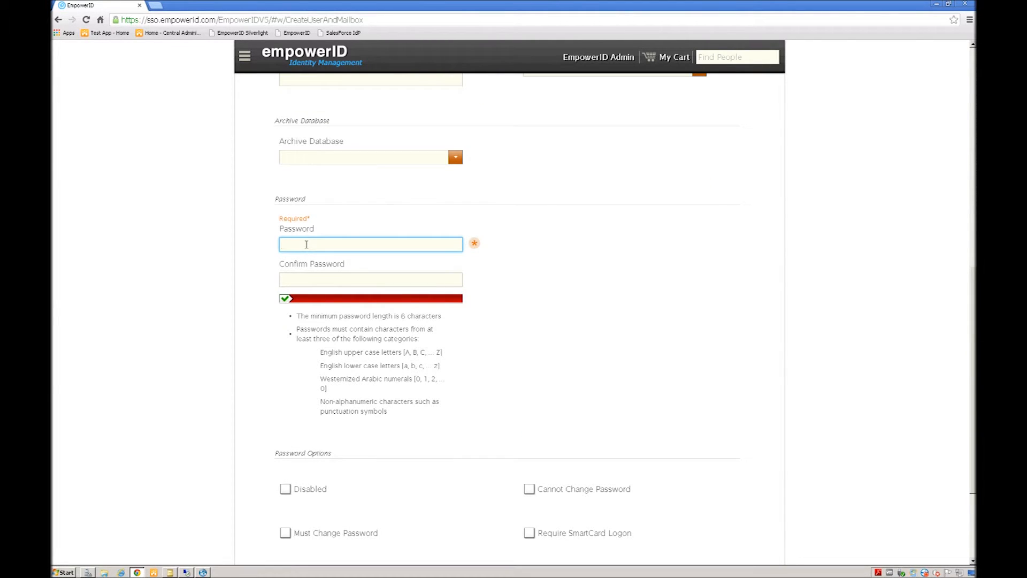
pyautogui.write('*******')
pyautogui.press('Tab')
pyautogui.write('*******')
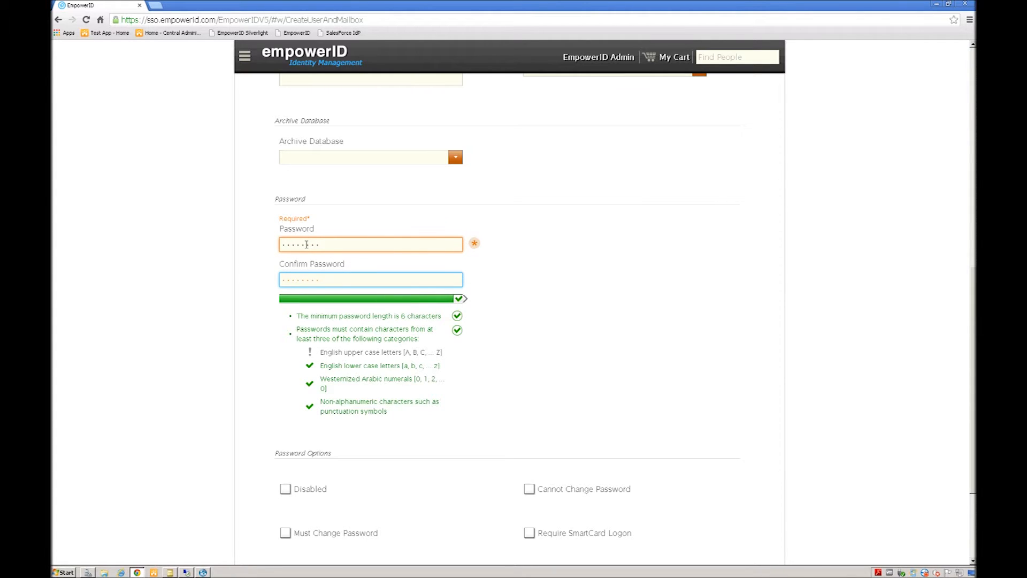
pyautogui.press('Tab')
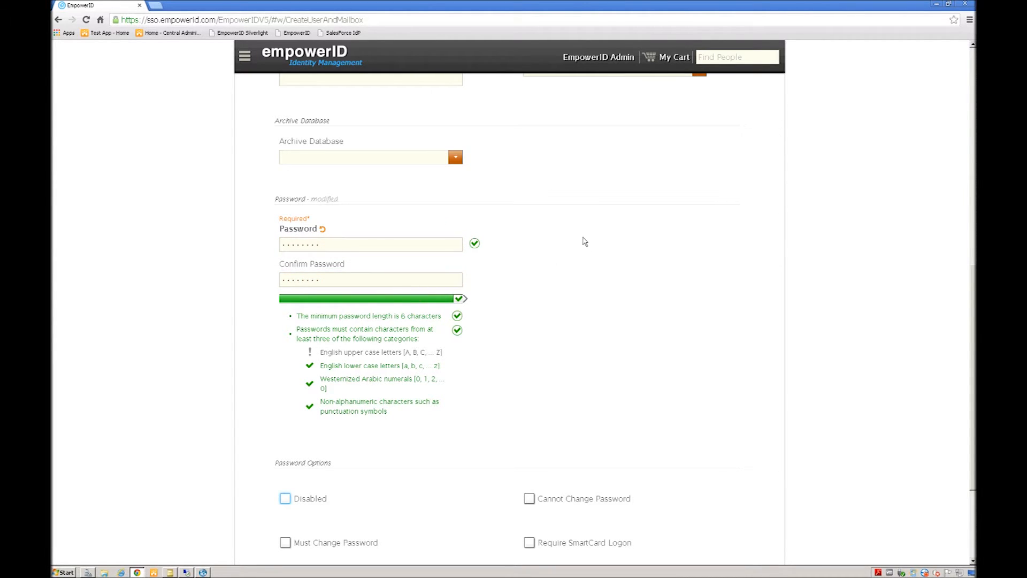
pyautogui.scroll(-3, 744, 351)
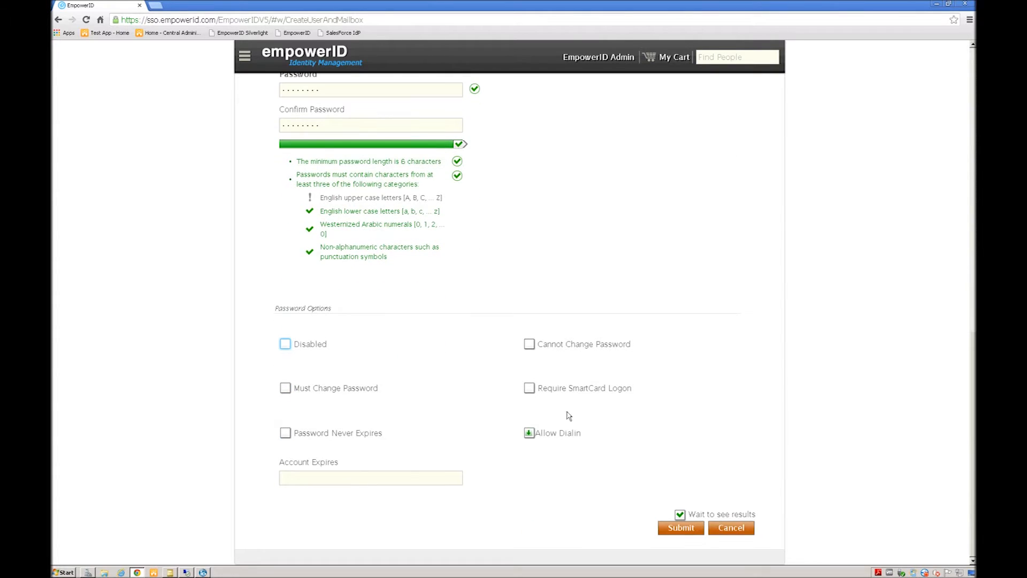
pyautogui.click(285, 388)
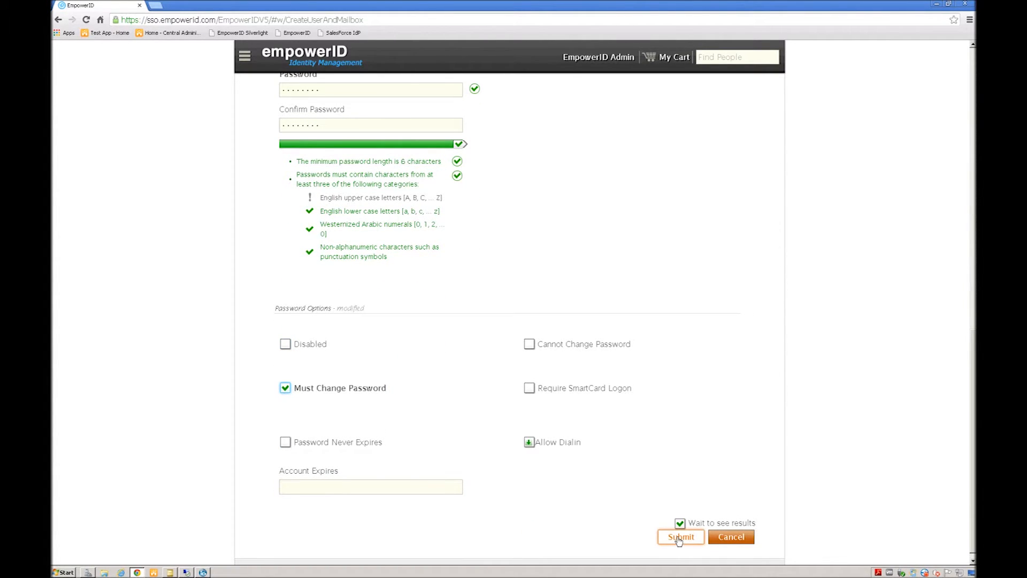
pyautogui.scroll(8, 669, 344)
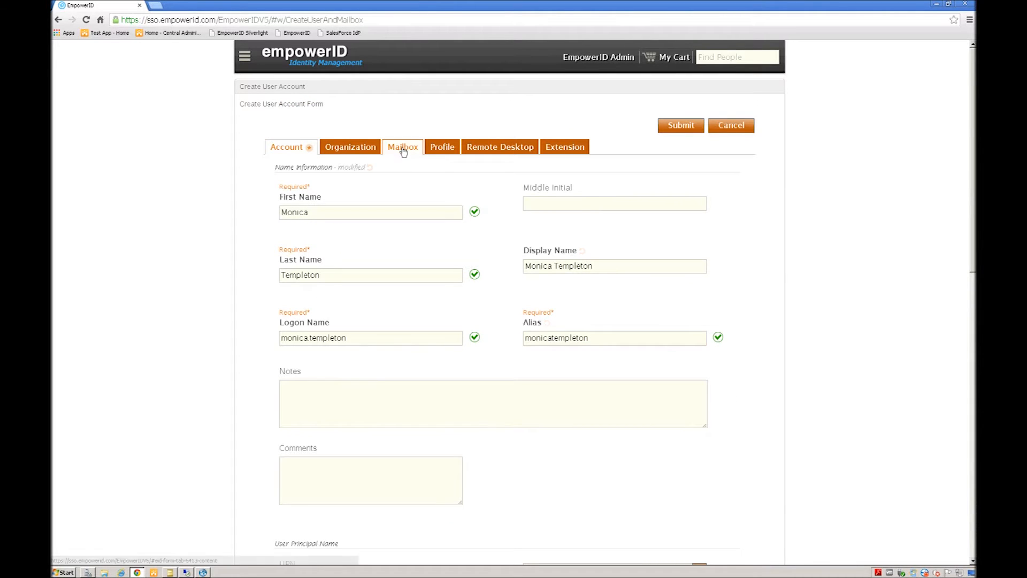
# Step: Disable OWA and ActiveSync in the new mailbox settings and submit the user form
pyautogui.click(404, 149)
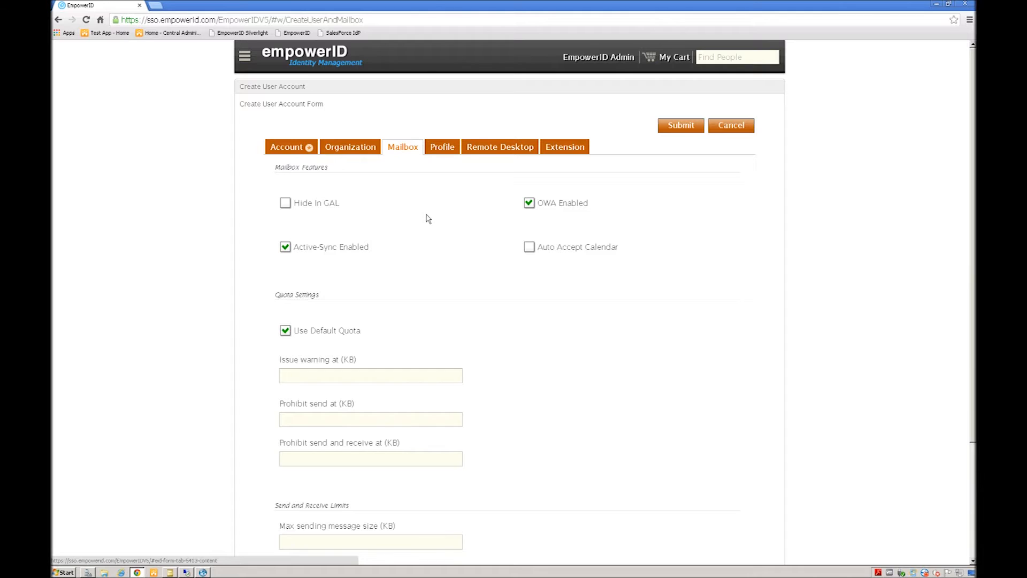
pyautogui.click(529, 203)
pyautogui.click(285, 256)
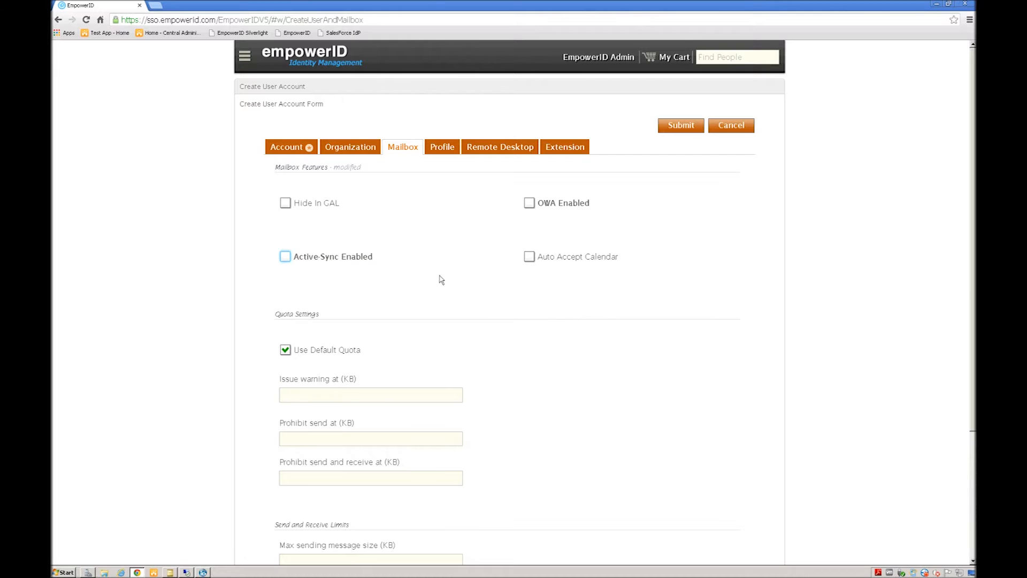
pyautogui.click(681, 126)
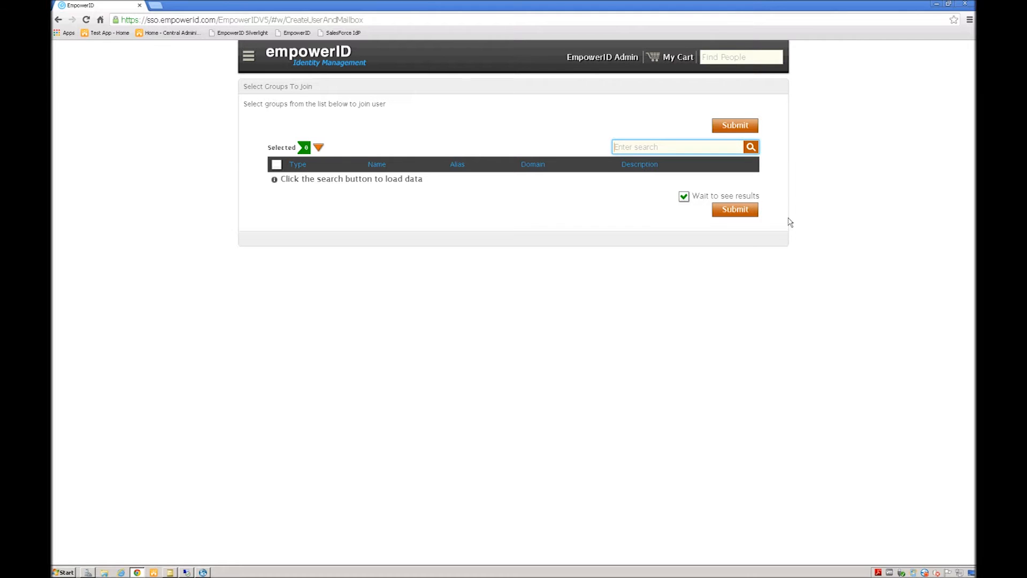
# Step: Submit with no groups selected and acknowledge the execution summary
pyautogui.click(728, 127)
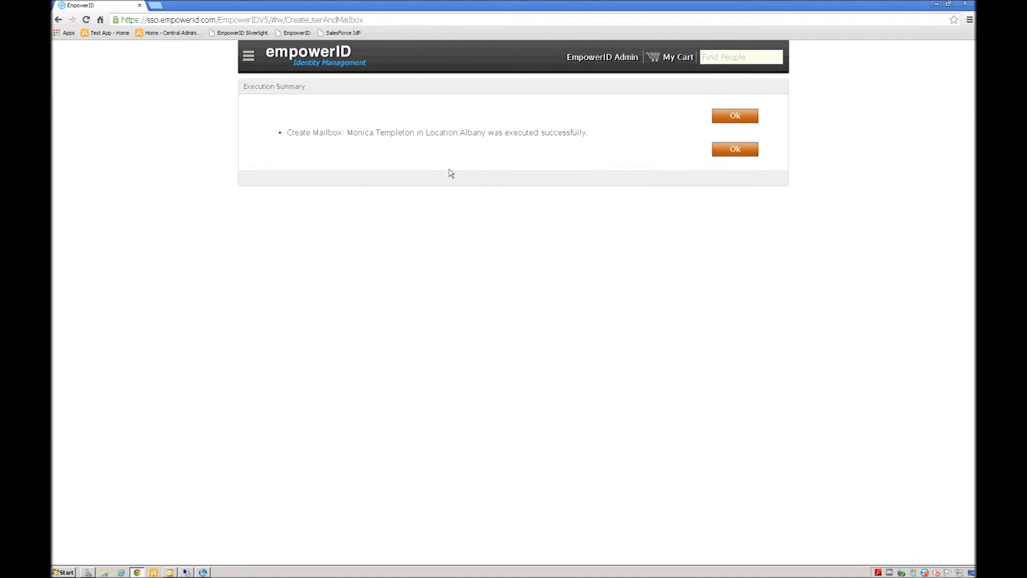
pyautogui.click(736, 150)
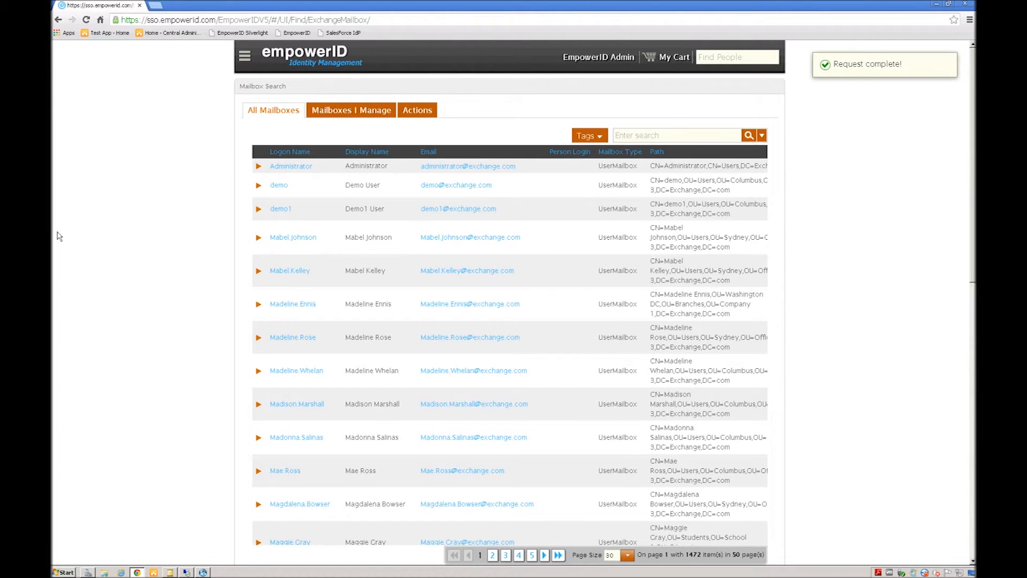
# Step: Find the new user by surname in Exchange.com and open its properties
pyautogui.click(170, 573)
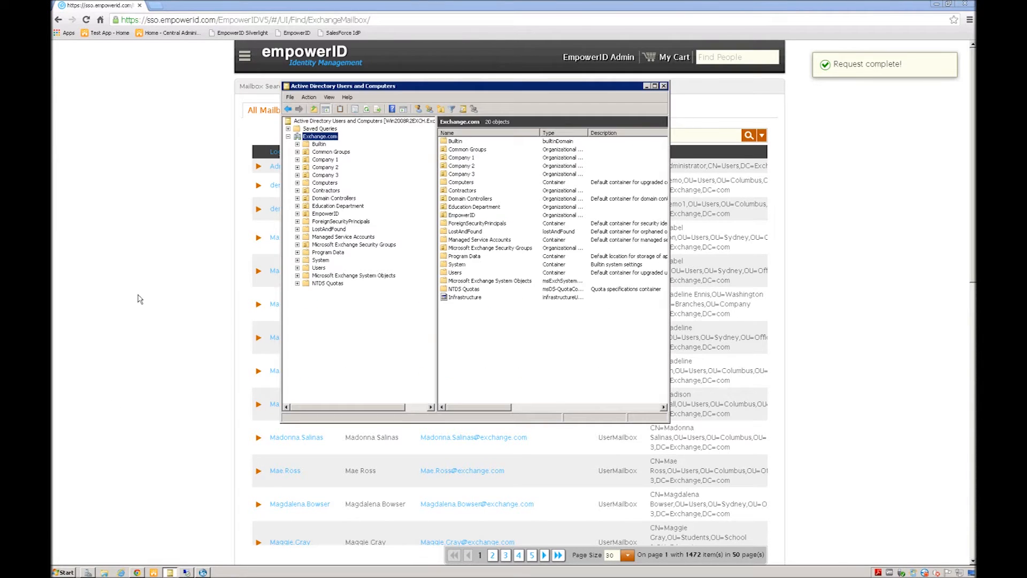
pyautogui.rightClick(325, 137)
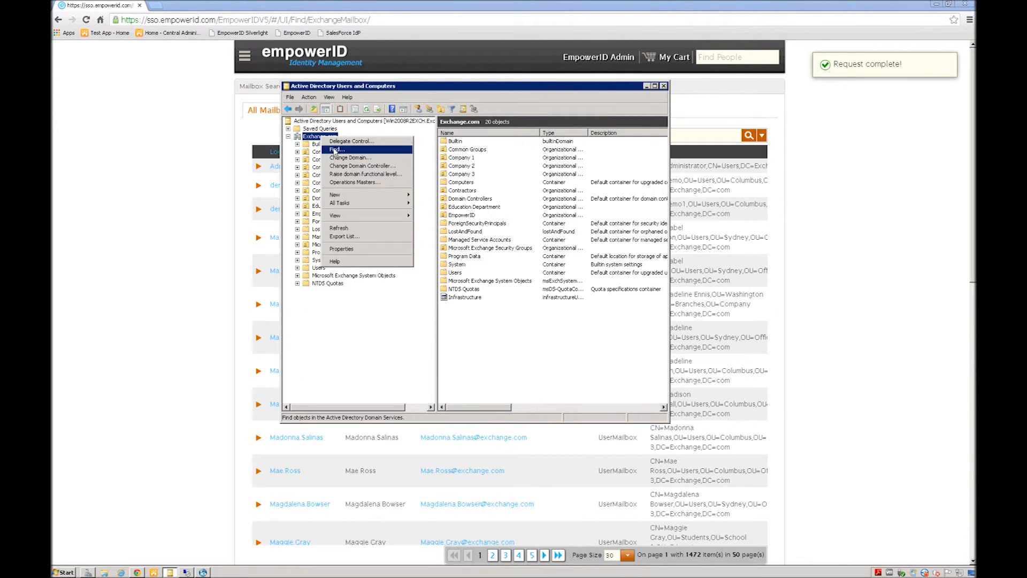
pyautogui.click(336, 150)
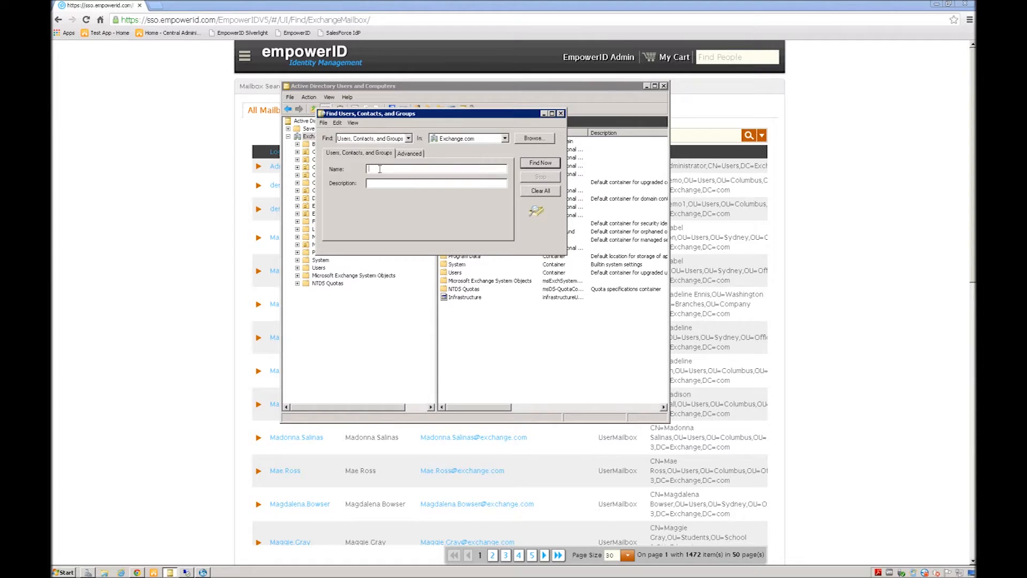
pyautogui.press('Return')
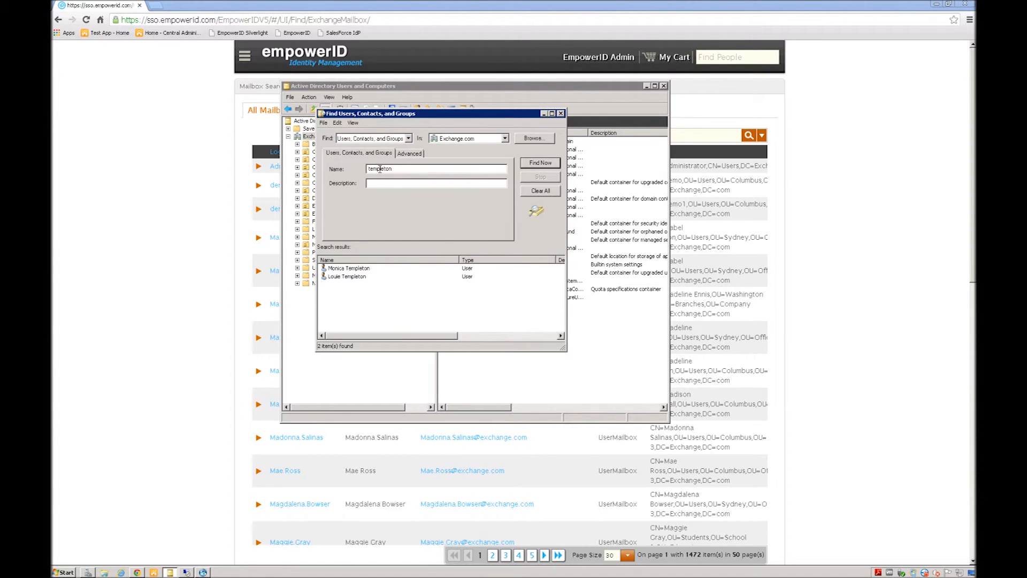
pyautogui.click(351, 269)
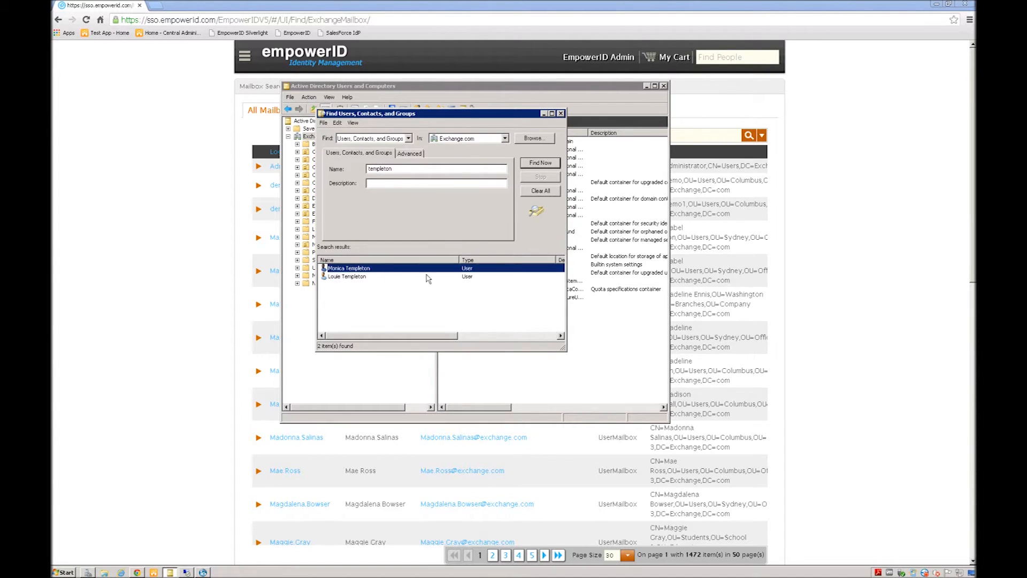
pyautogui.doubleClick(350, 269)
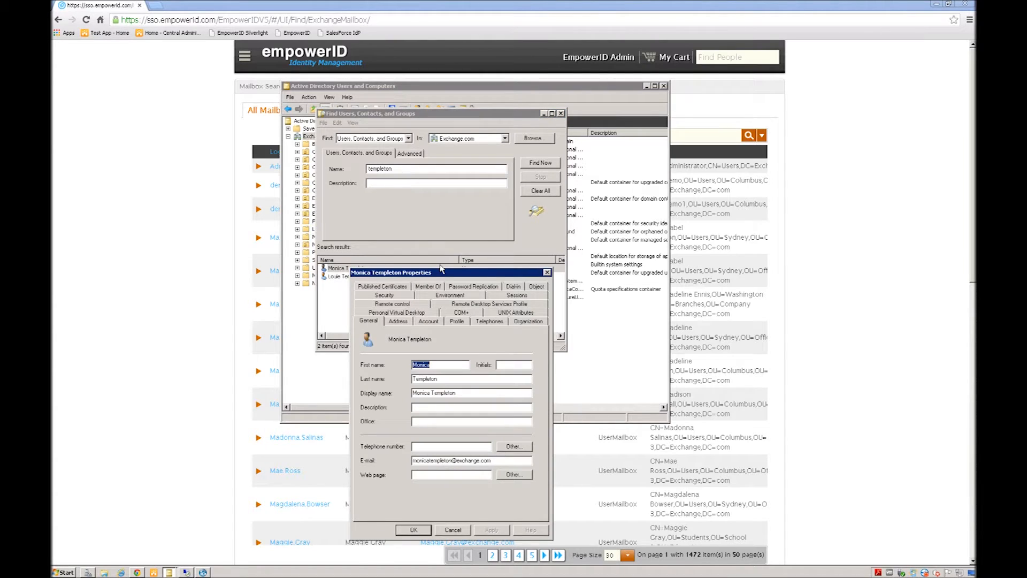
pyautogui.moveTo(433, 274); pyautogui.dragTo(422, 171)
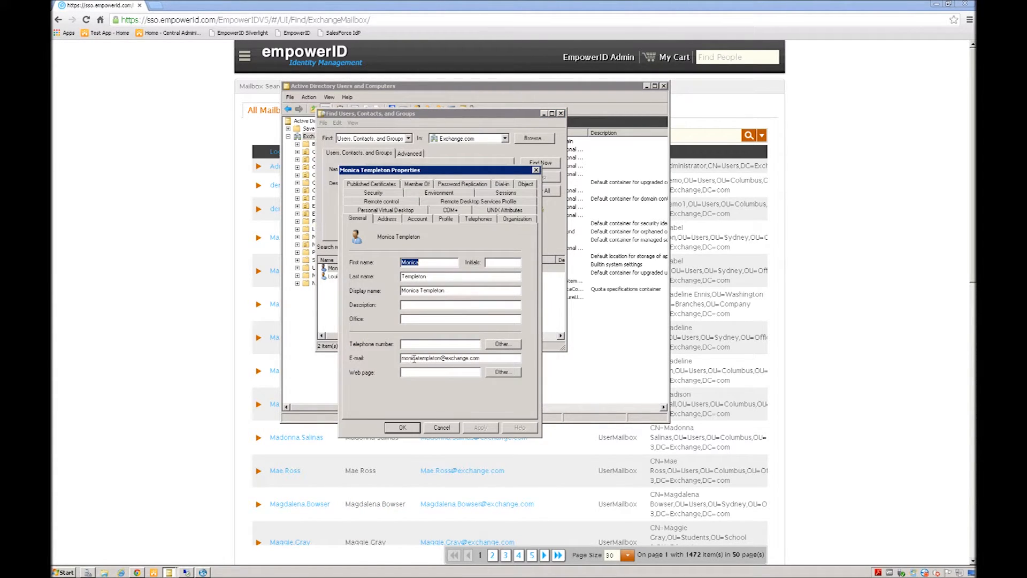
# Step: Review the user's e-mail, organization, account, display name and group memberships, then cancel and go to the remote server
pyautogui.click(486, 358)
pyautogui.click(516, 219)
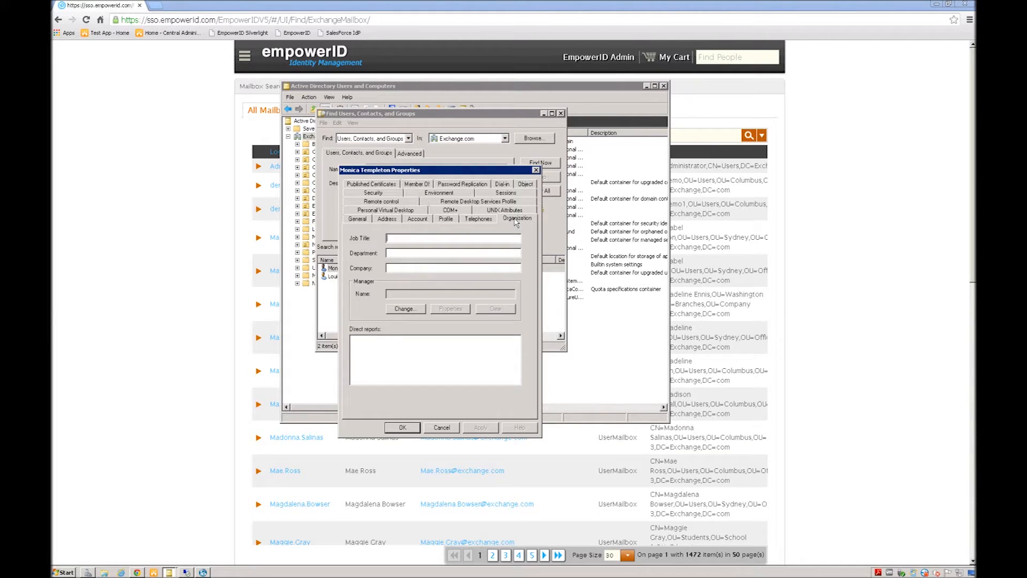
pyautogui.click(480, 220)
pyautogui.click(440, 220)
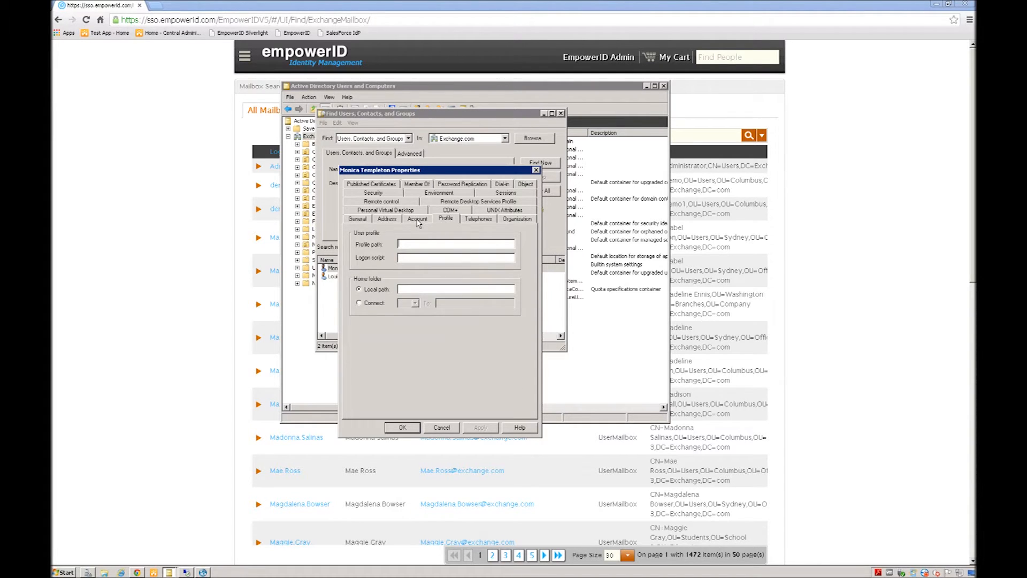
pyautogui.click(418, 220)
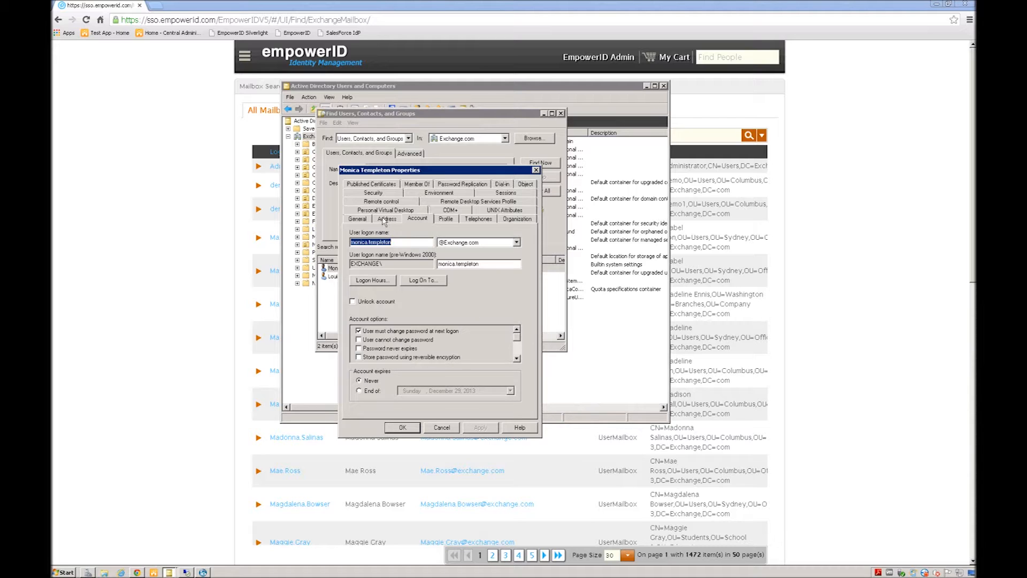
pyautogui.click(361, 221)
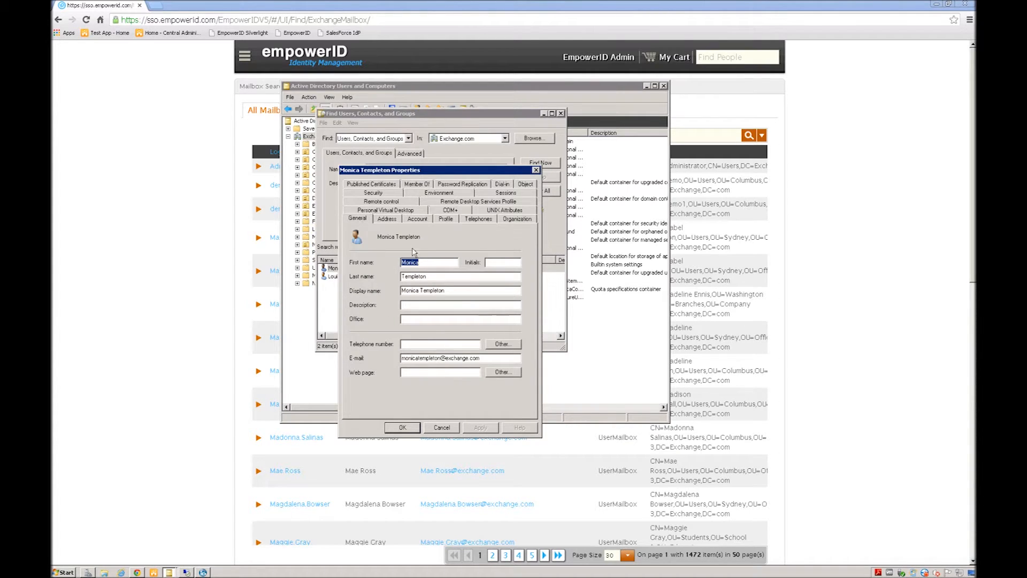
pyautogui.click(456, 290)
pyautogui.click(421, 183)
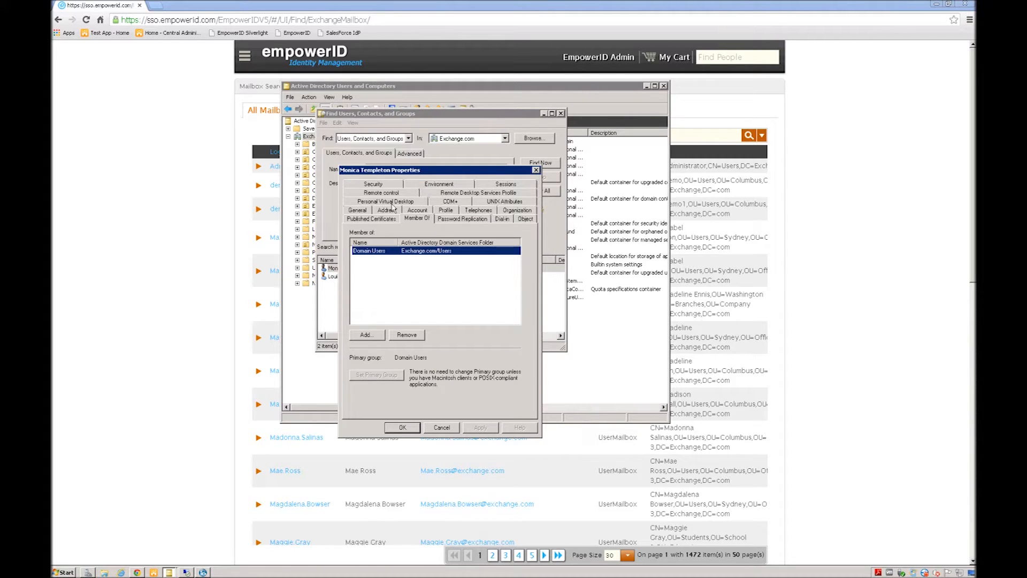
pyautogui.click(442, 428)
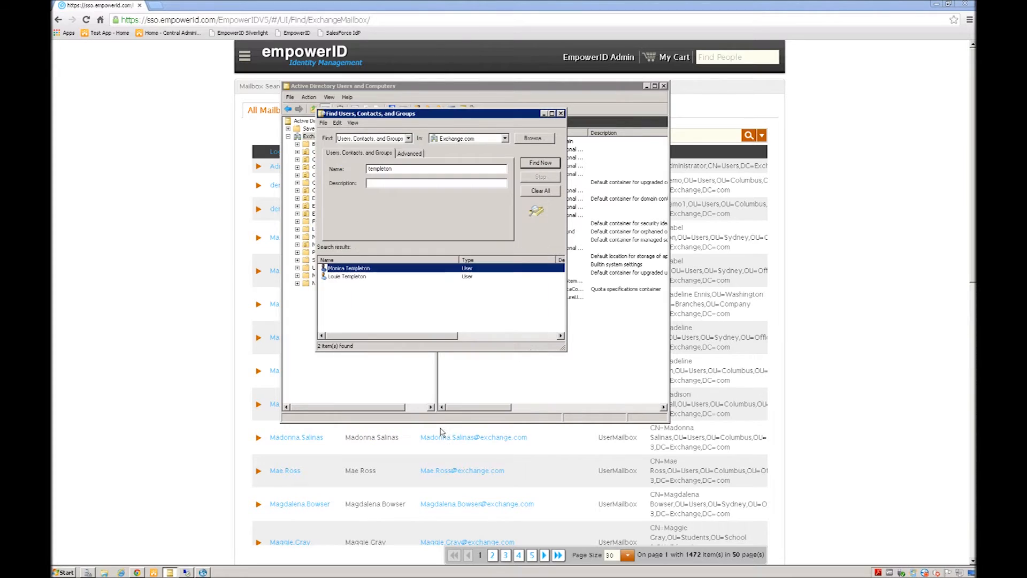
pyautogui.click(187, 573)
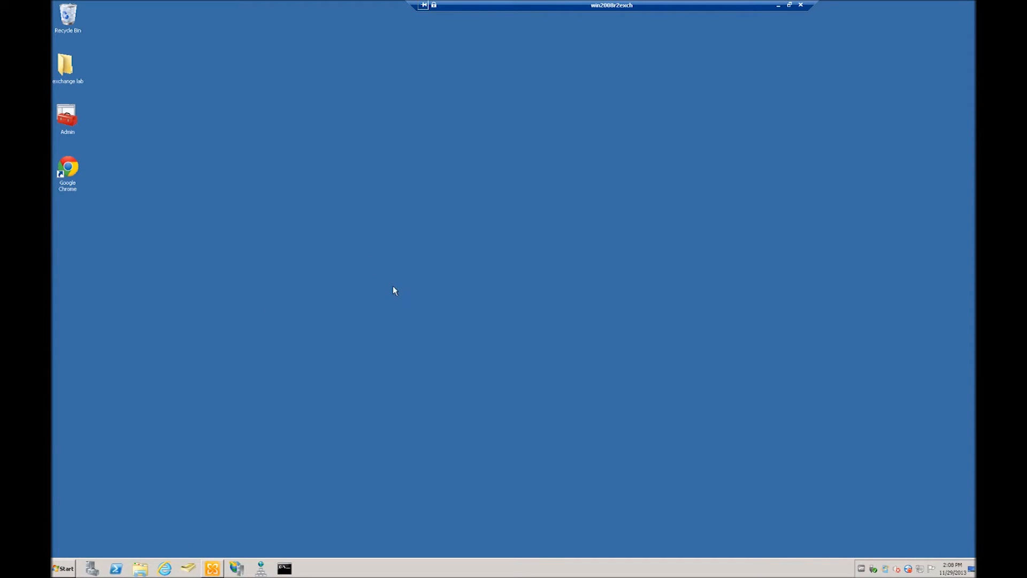
# Step: Find the new user's mailbox by surname and confirm OWA and ActiveSync are disabled in Mailbox Features
pyautogui.click(213, 569)
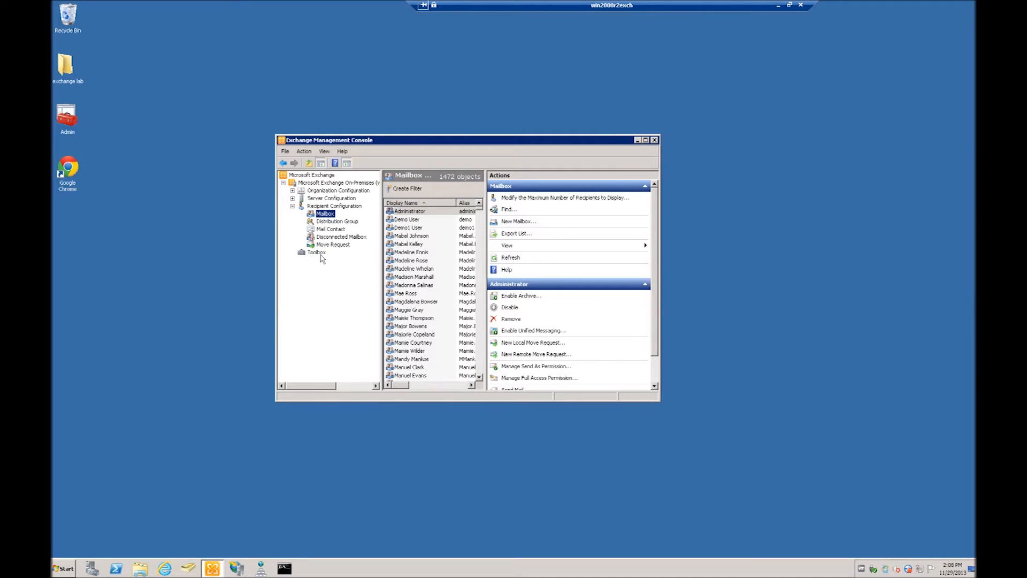
pyautogui.rightClick(321, 217)
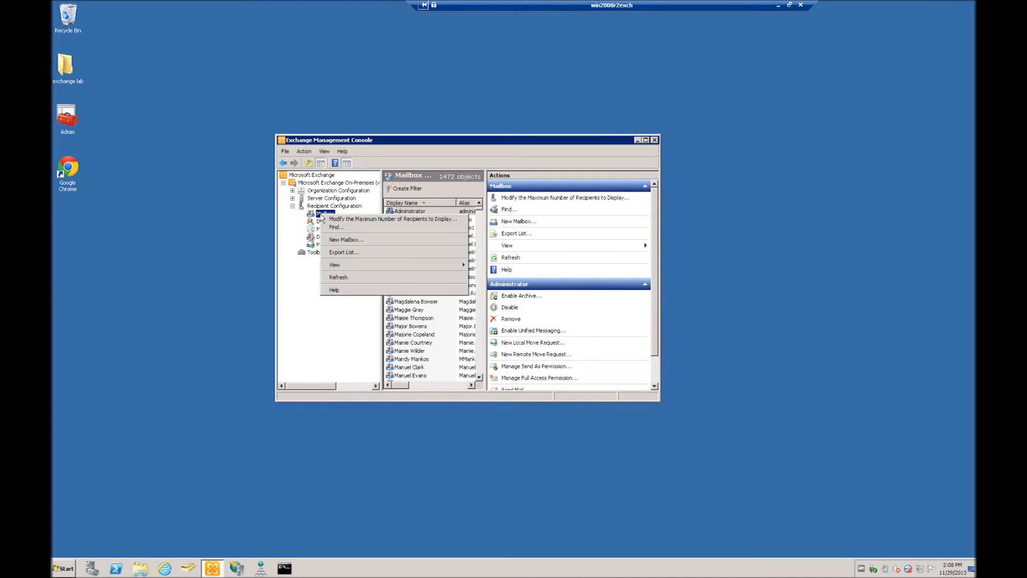
pyautogui.click(345, 230)
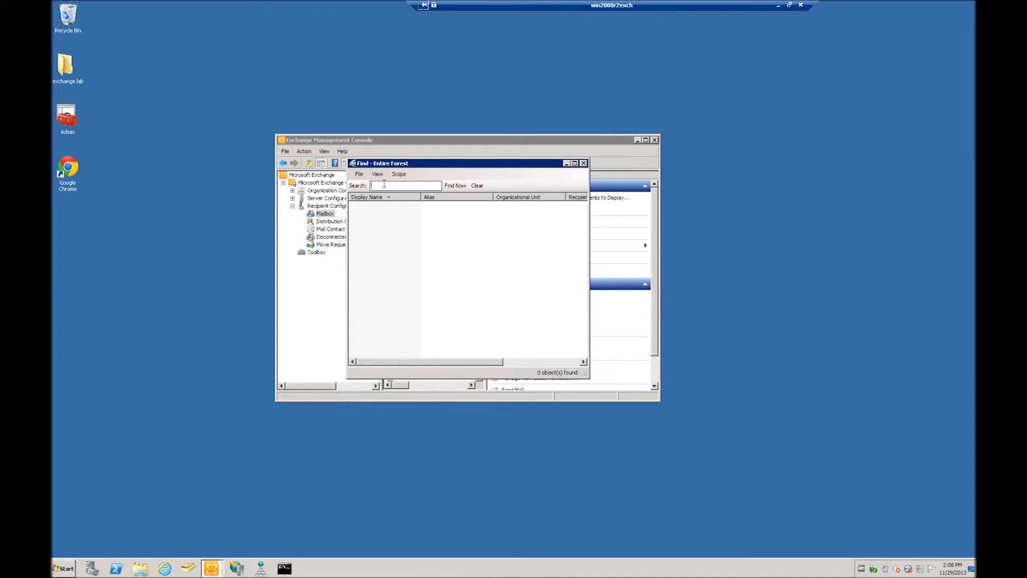
pyautogui.write('templeton')
pyautogui.press('Return')
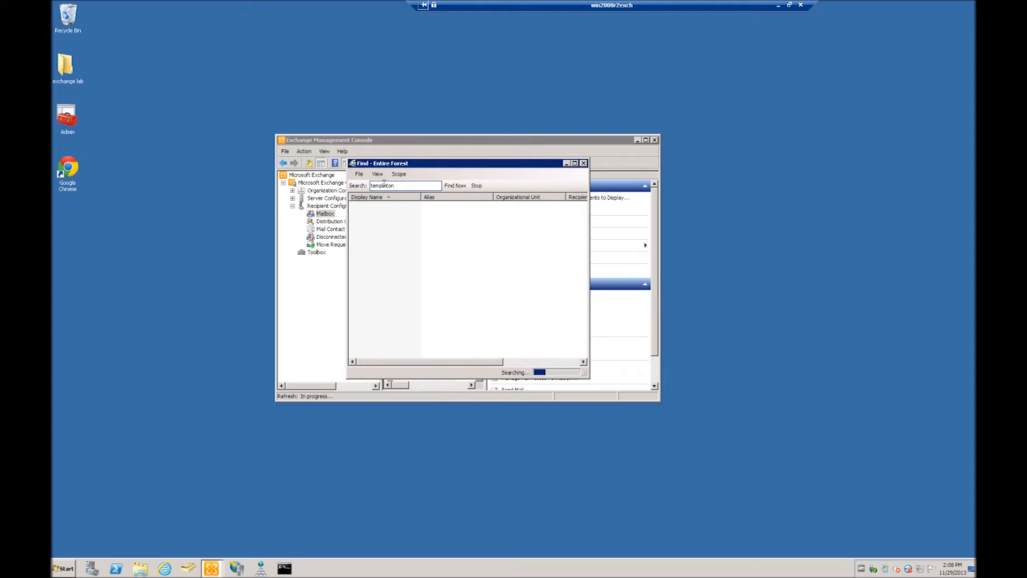
pyautogui.doubleClick(389, 206)
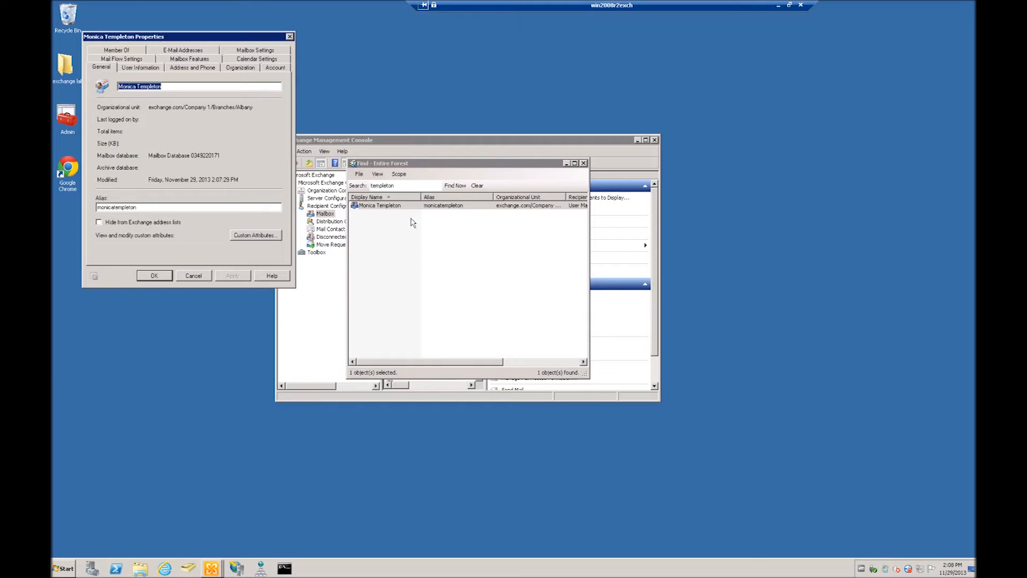
pyautogui.click(185, 60)
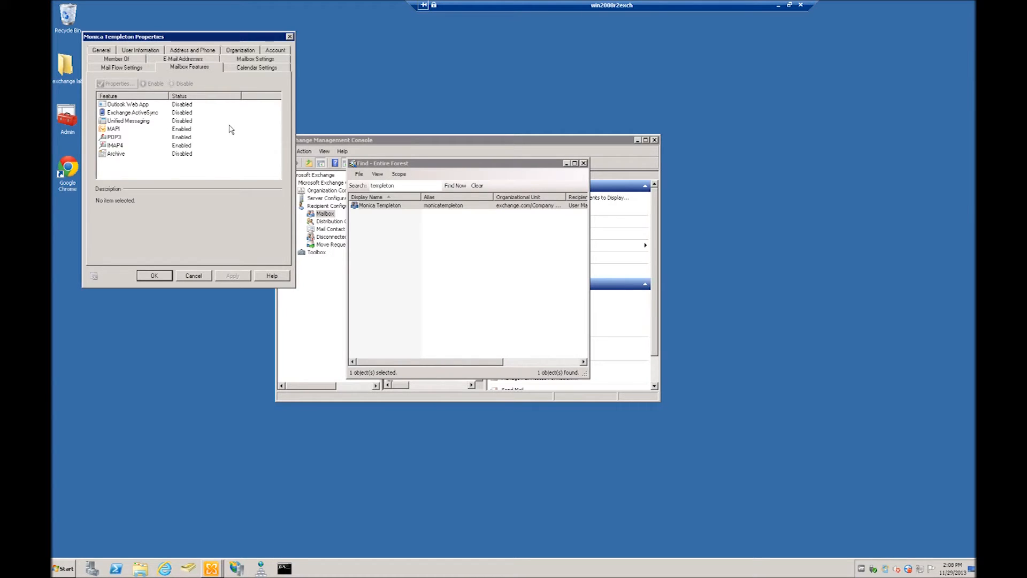
pyautogui.click(290, 37)
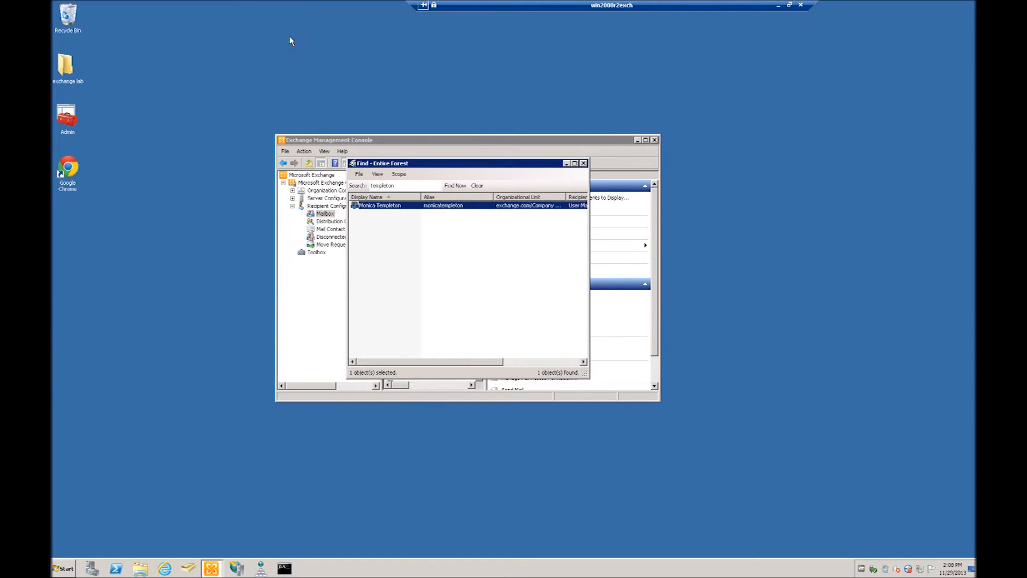
# Step: Close the mailbox search and minimize the remote session to the local desktop
pyautogui.click(441, 285)
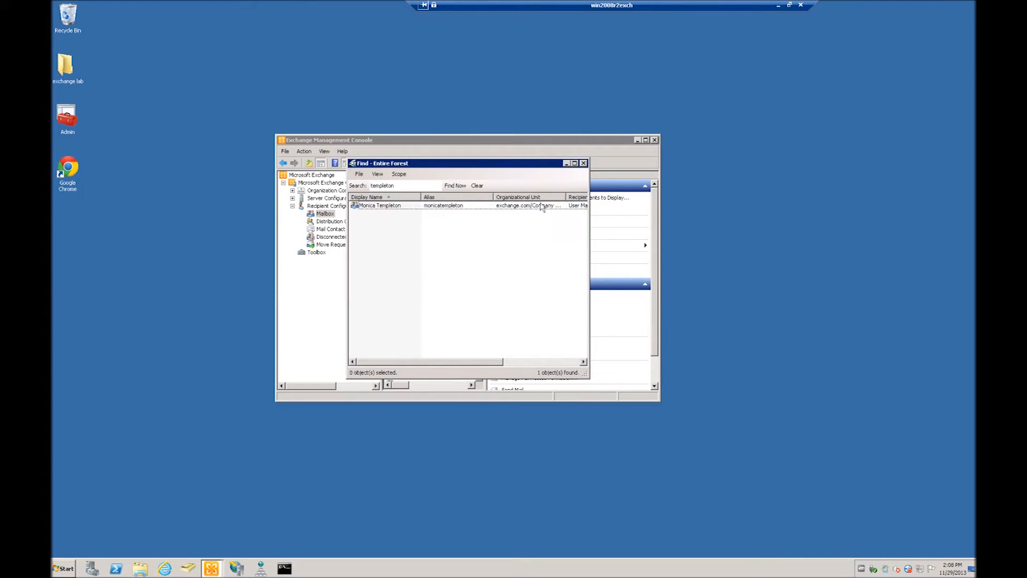
pyautogui.click(584, 163)
pyautogui.moveTo(512, 143); pyautogui.dragTo(479, 114)
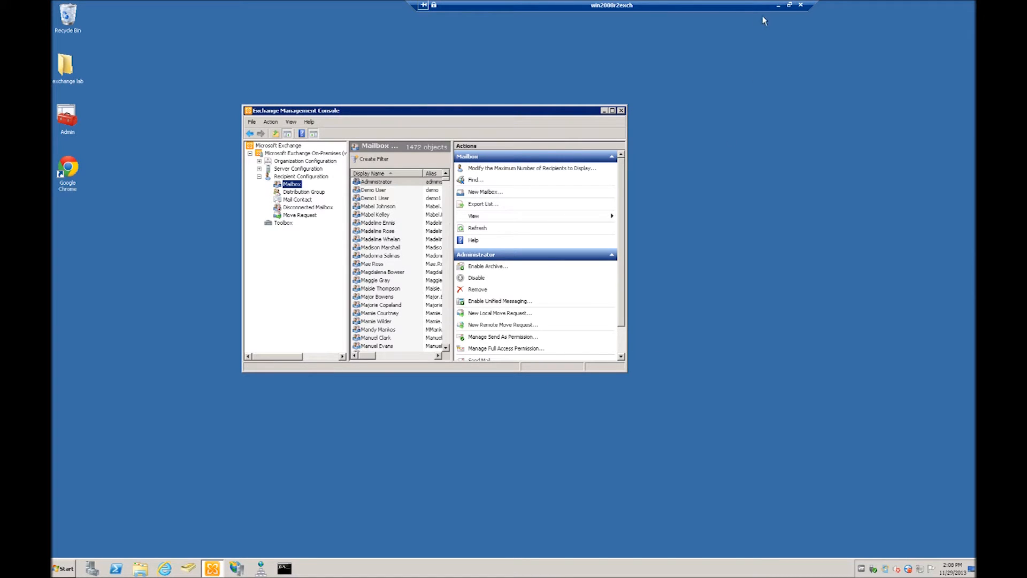
pyautogui.click(778, 5)
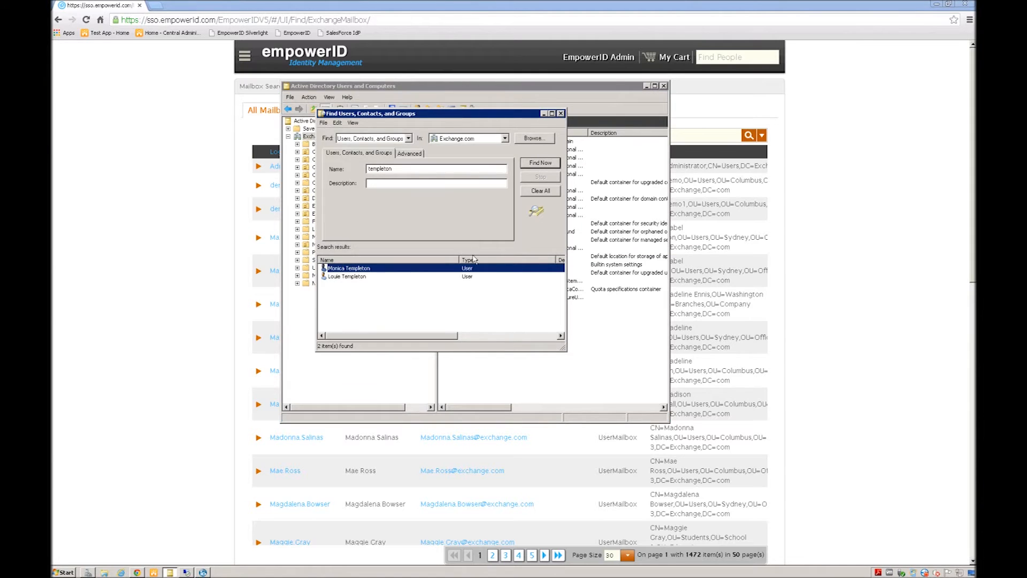
# Step: Leave Active Directory, find the user in EmpowerID's Find User Accounts by first name, and open her account
pyautogui.click(561, 114)
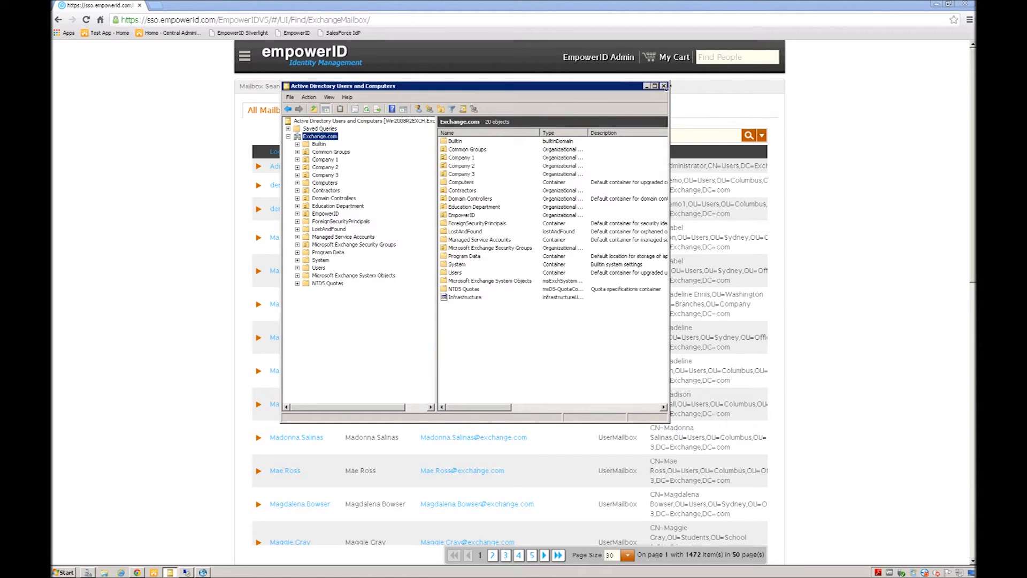
pyautogui.click(646, 86)
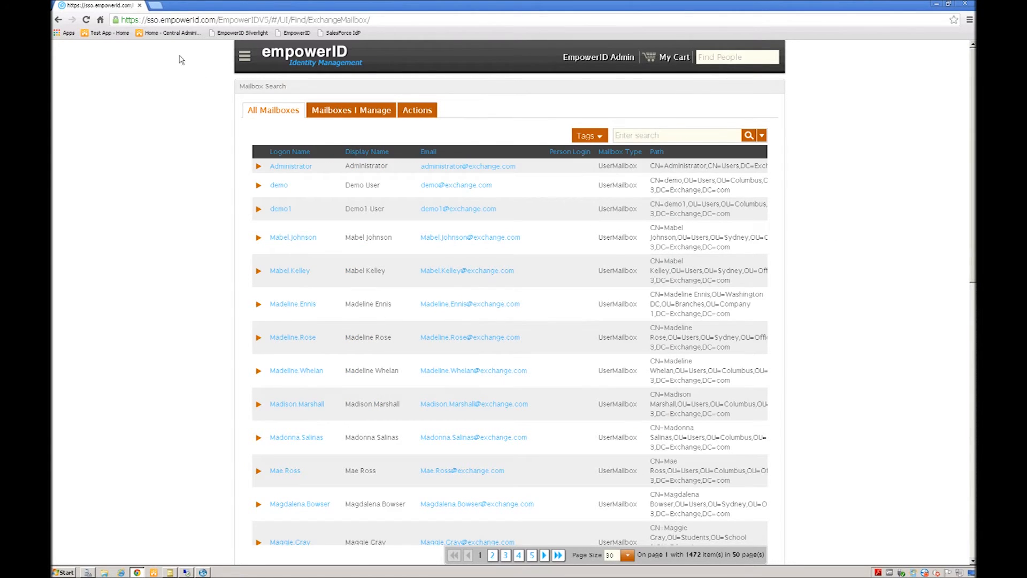
pyautogui.click(243, 57)
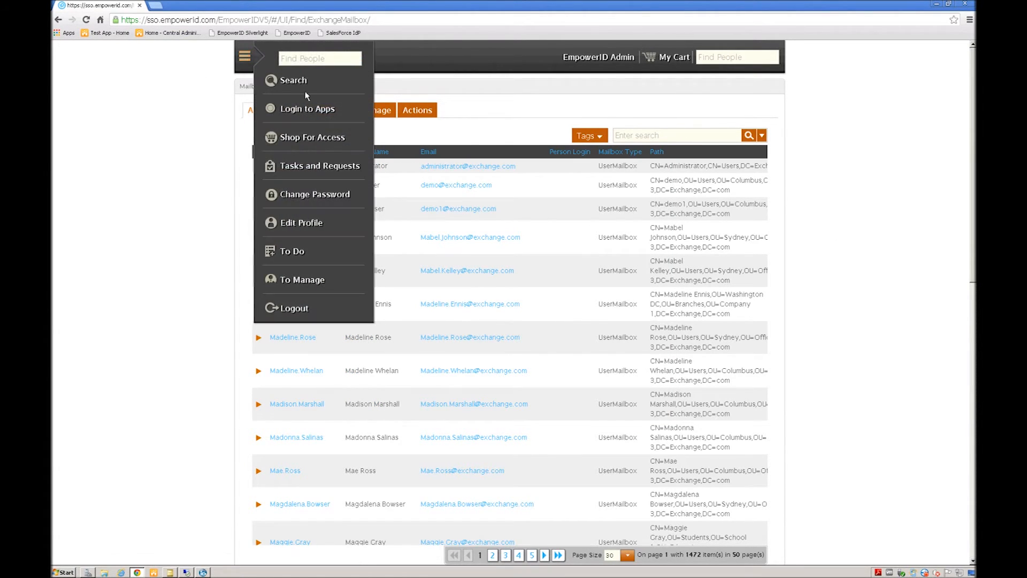
pyautogui.click(292, 81)
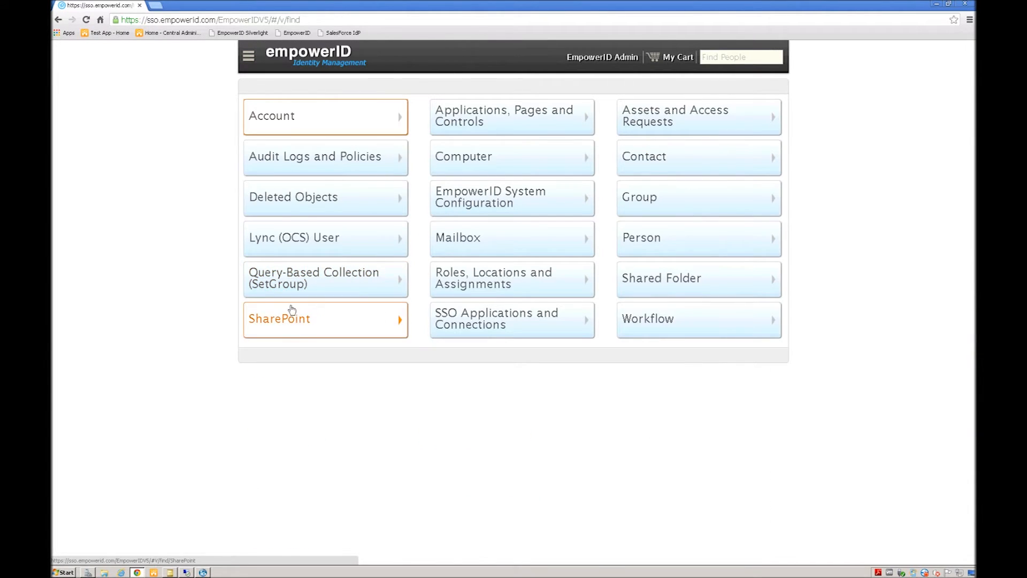
pyautogui.click(275, 117)
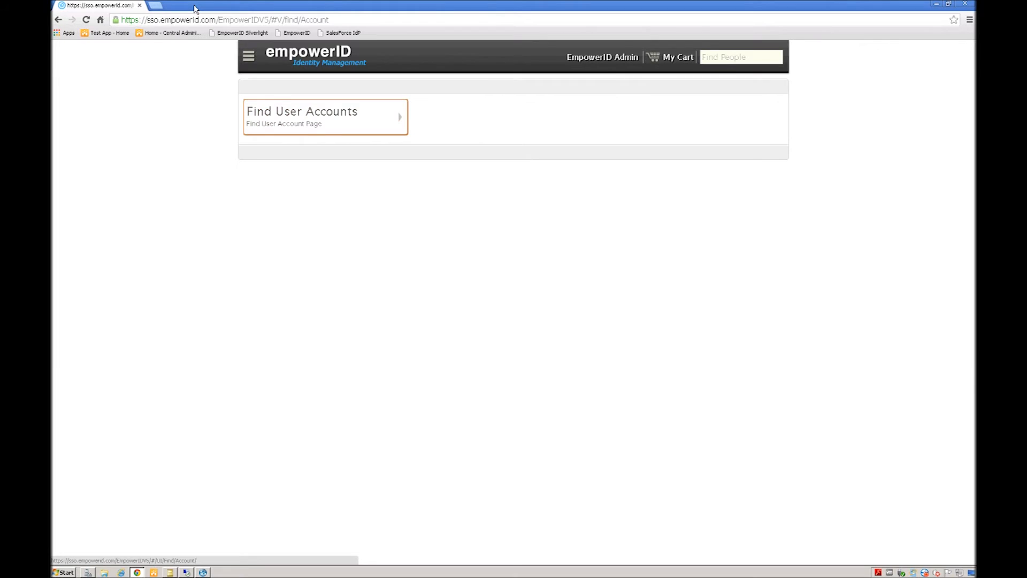
pyautogui.click(282, 112)
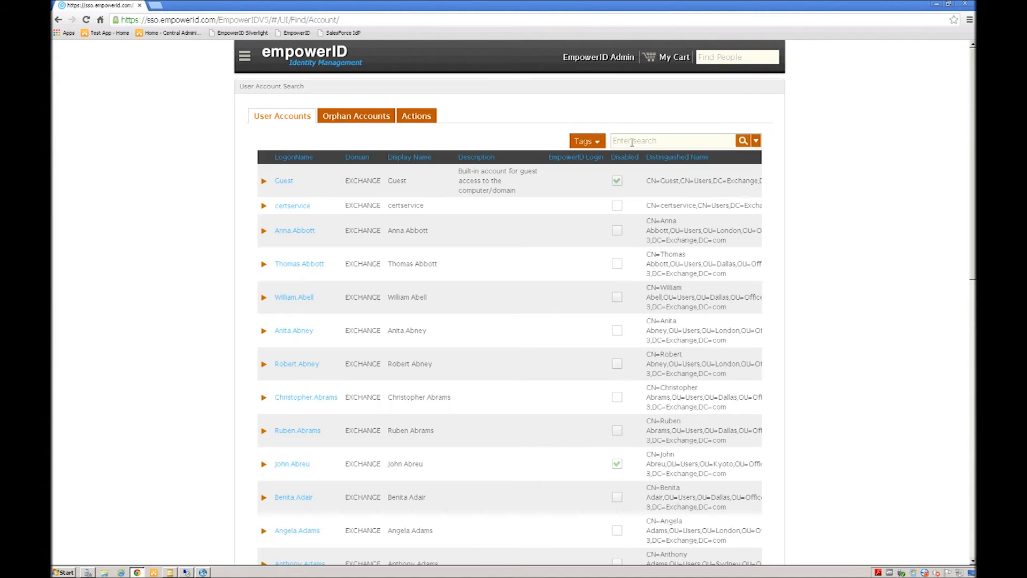
pyautogui.write('mo')
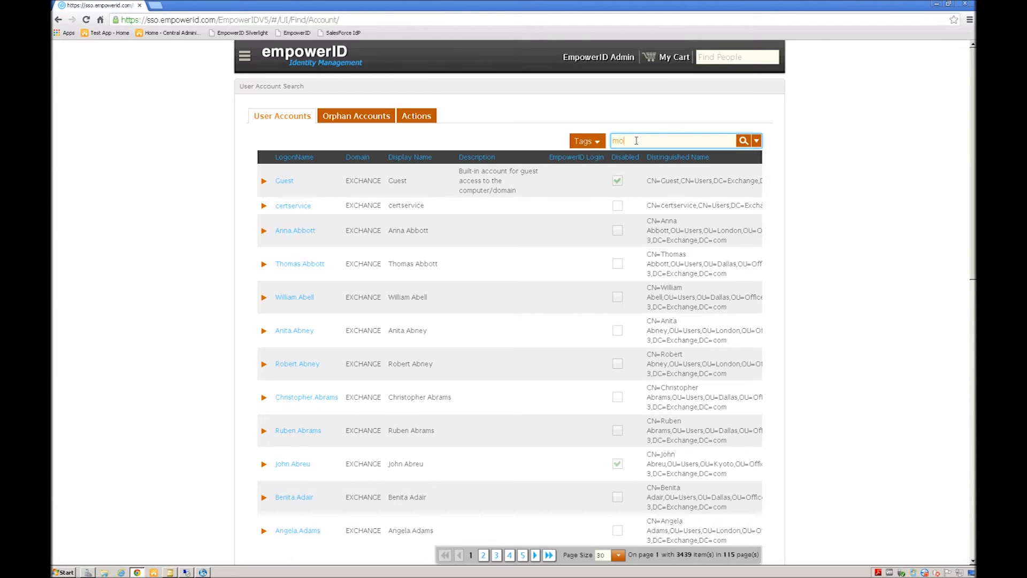
pyautogui.write('nica')
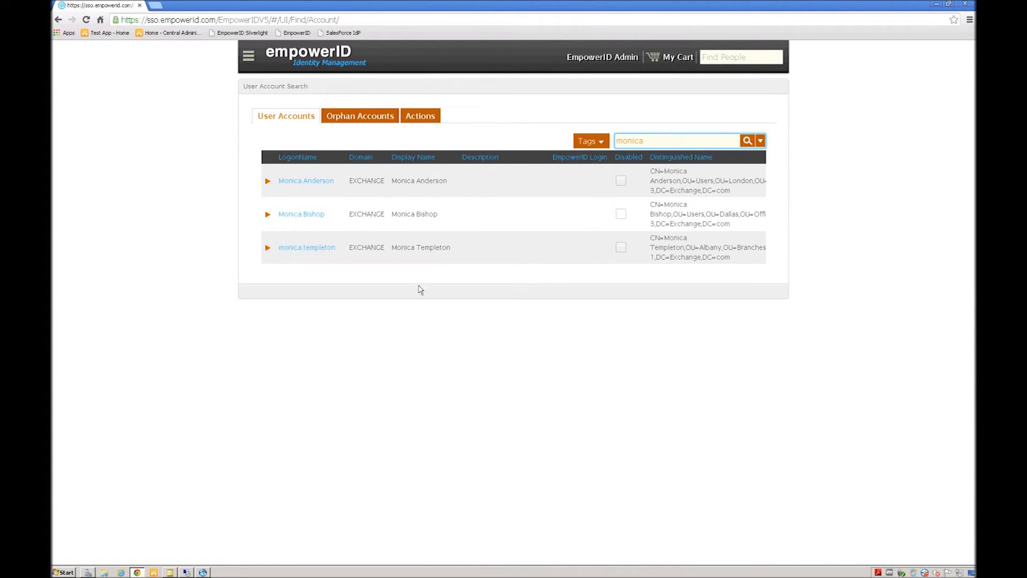
pyautogui.click(294, 251)
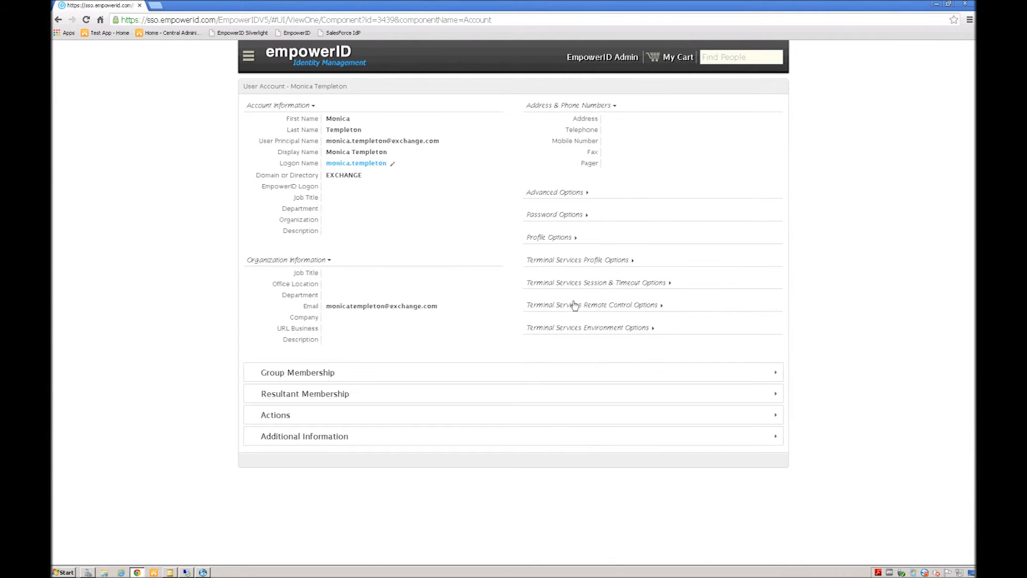
# Step: Edit the account: clear Must Change Password and set expiry to 11/30/2013
pyautogui.click(366, 164)
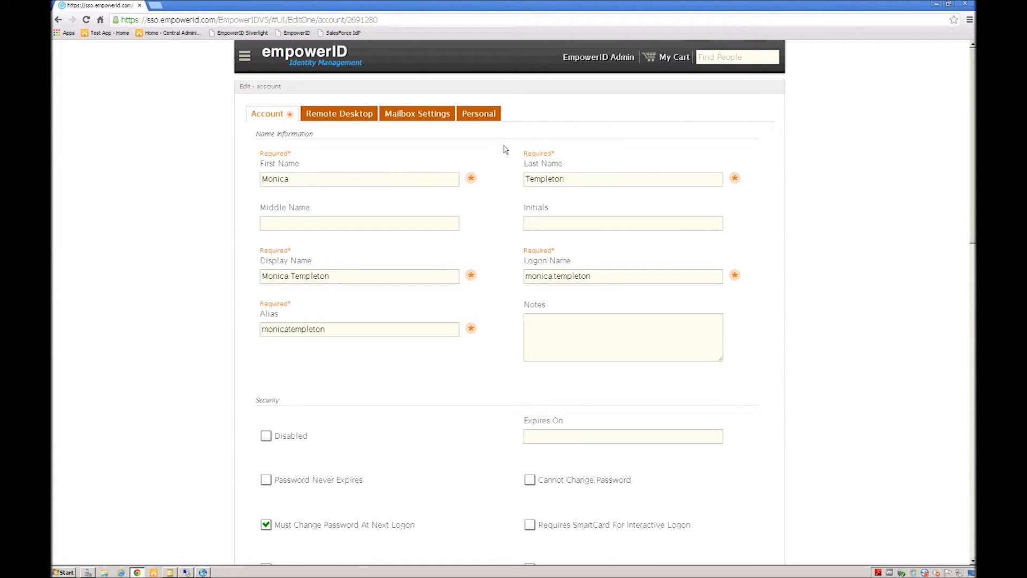
pyautogui.scroll(-3, 502, 207)
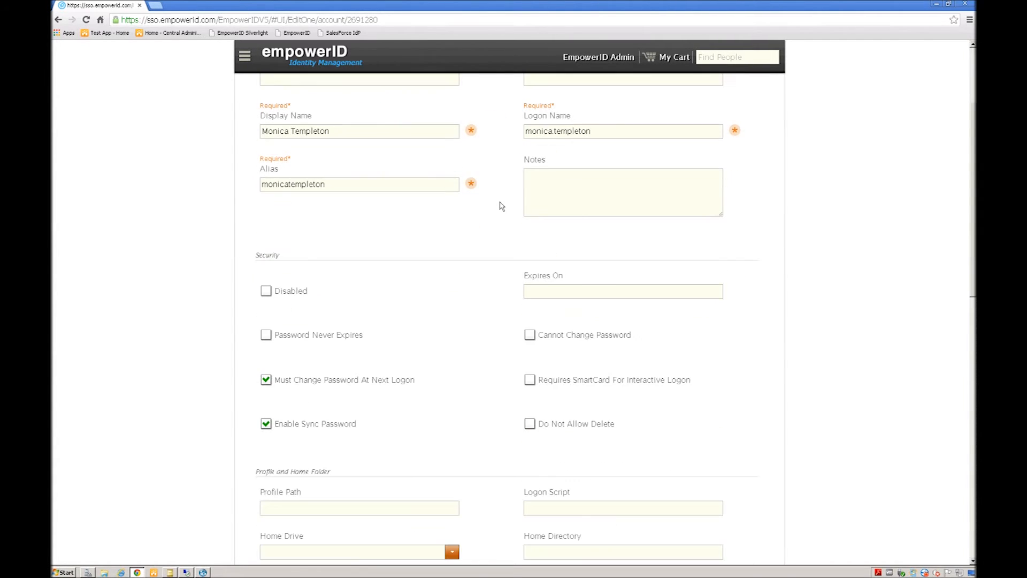
pyautogui.click(274, 382)
pyautogui.click(554, 293)
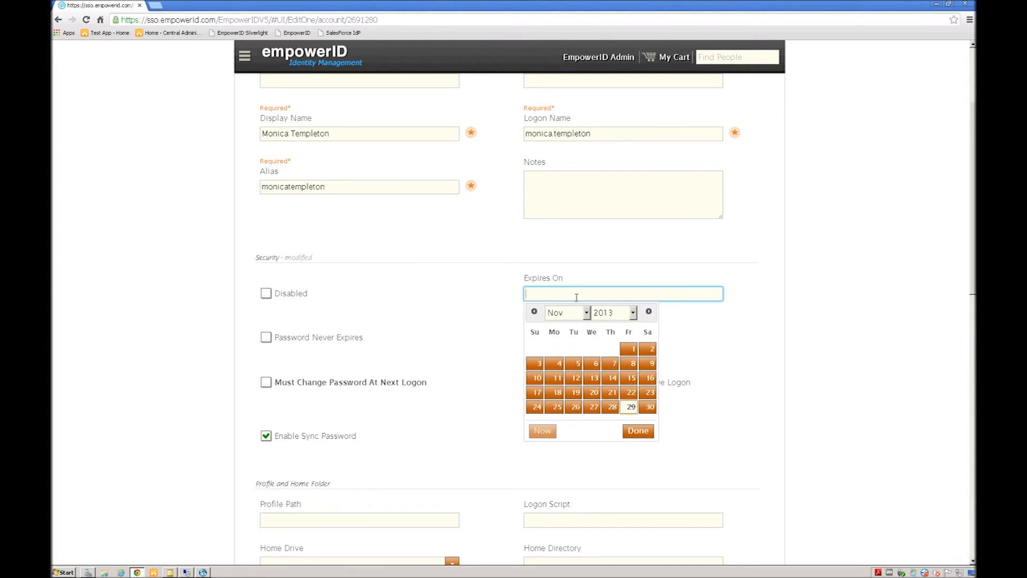
pyautogui.click(650, 407)
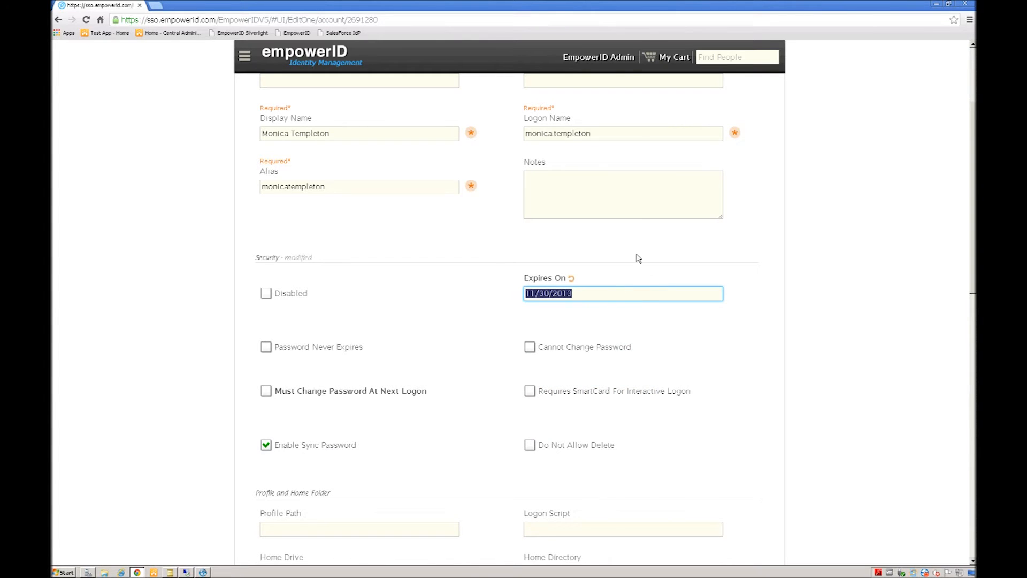
pyautogui.scroll(3, 527, 193)
# Step: Enable OWA and ActiveSync, hide the mailbox in the GAL, and save the account
pyautogui.click(414, 119)
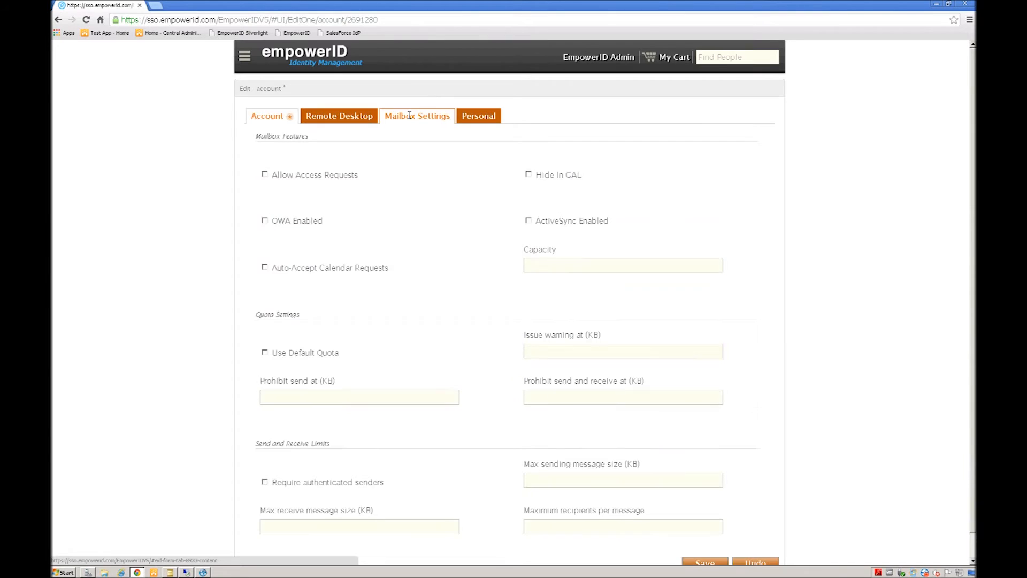
pyautogui.click(297, 216)
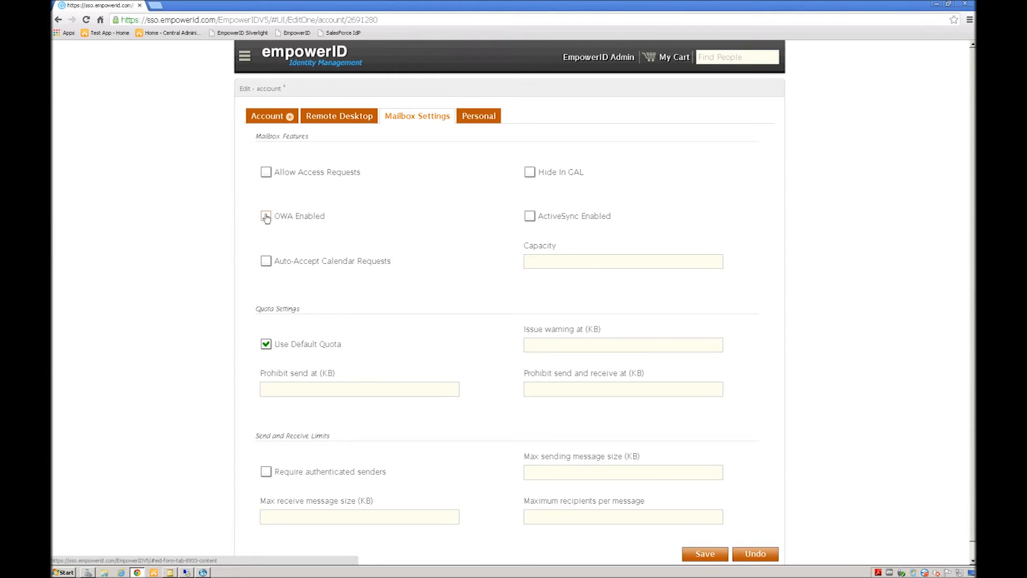
pyautogui.click(530, 216)
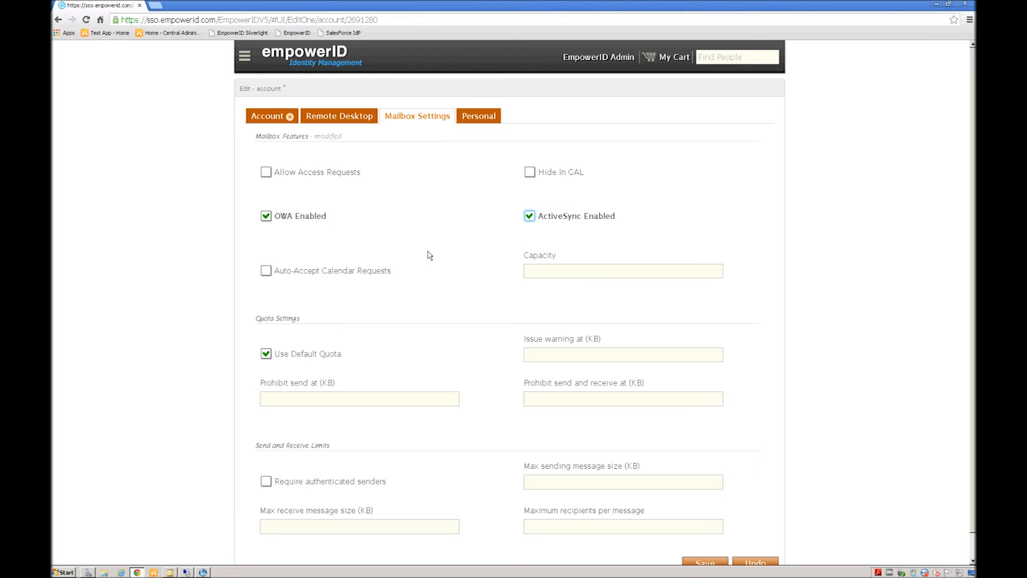
pyautogui.click(529, 172)
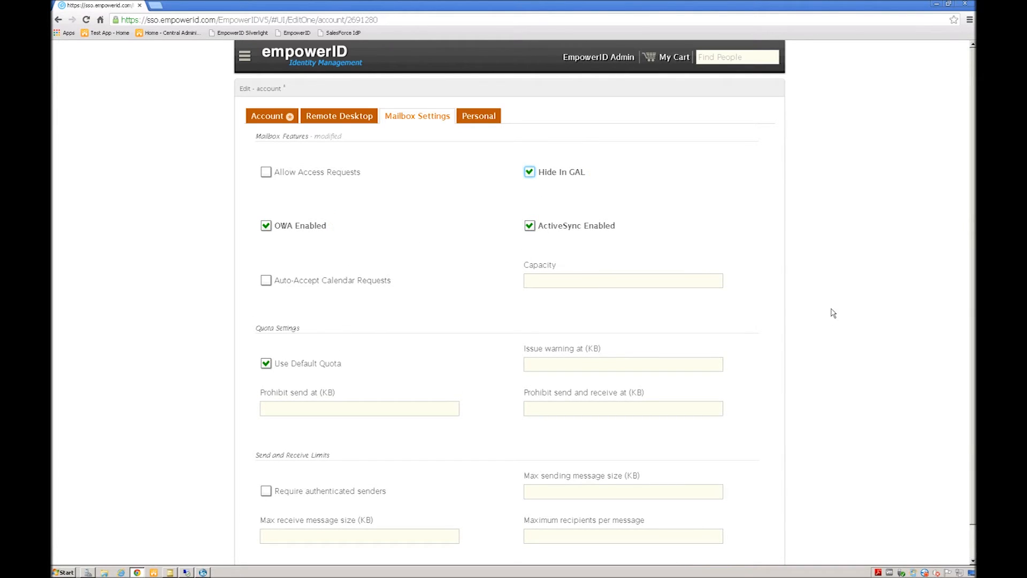
pyautogui.scroll(-1, 833, 313)
pyautogui.click(705, 537)
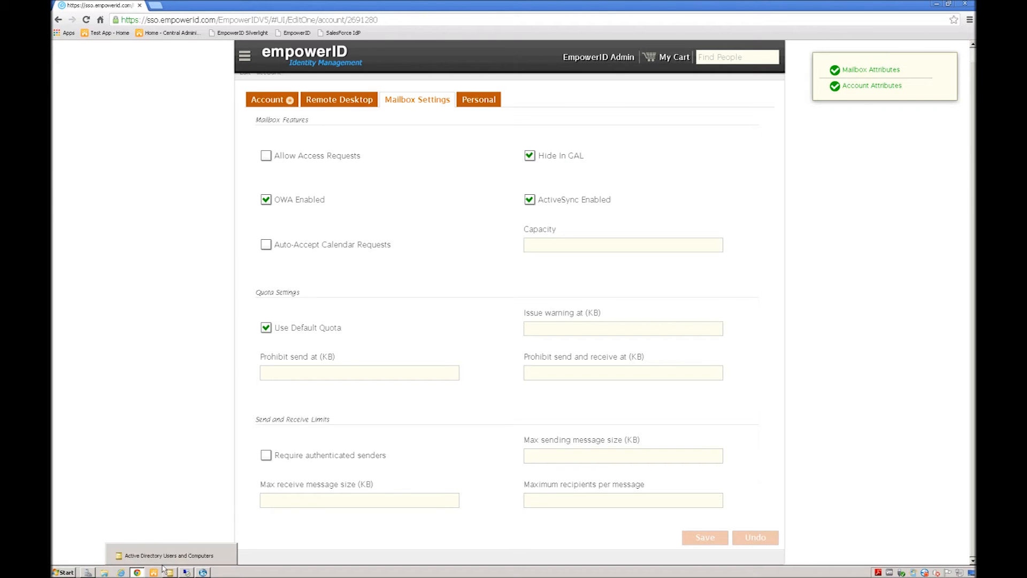
pyautogui.click(186, 572)
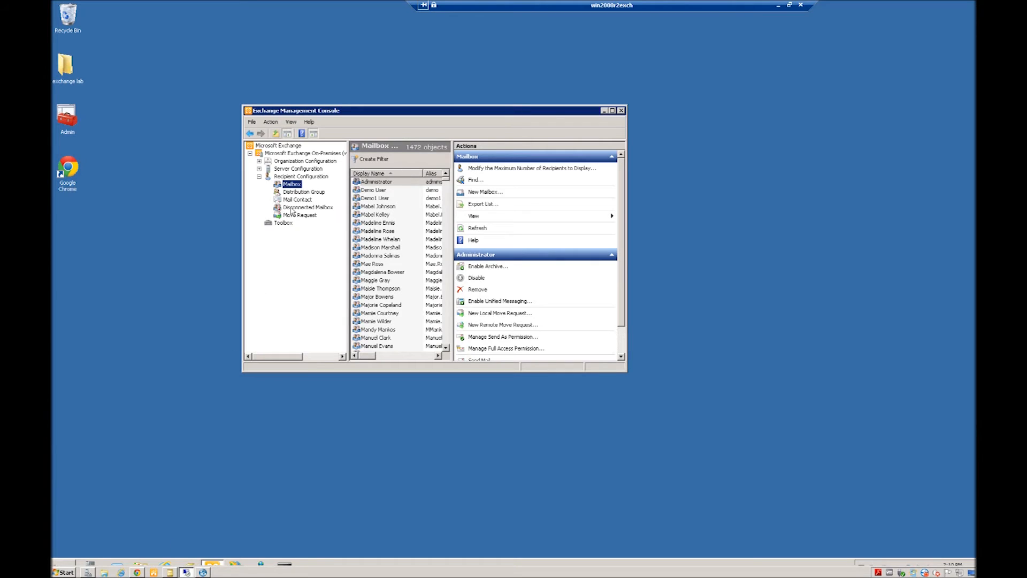
# Step: Find the user's mailbox in Exchange Management Console by her surname
pyautogui.rightClick(289, 185)
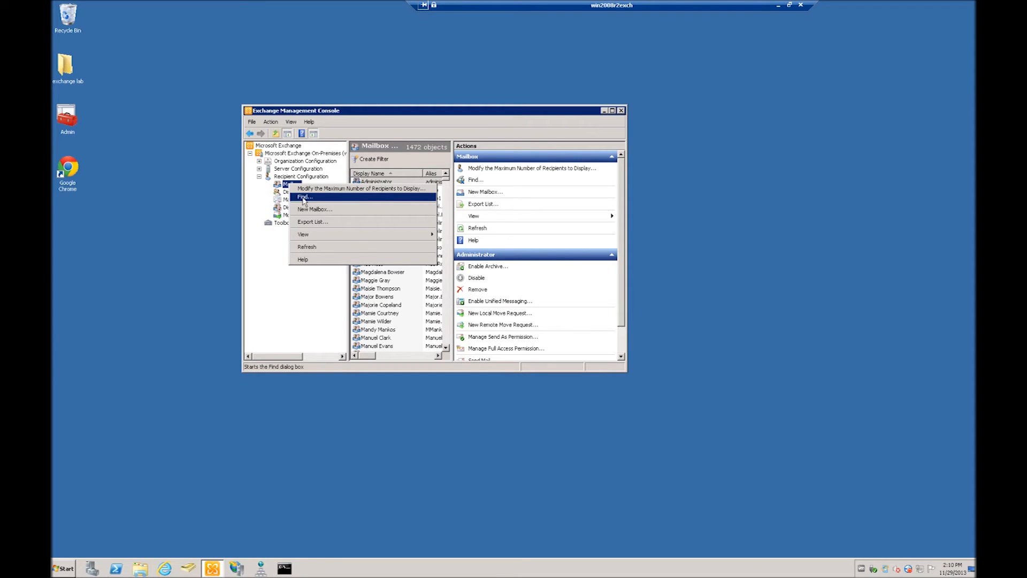
pyautogui.click(304, 198)
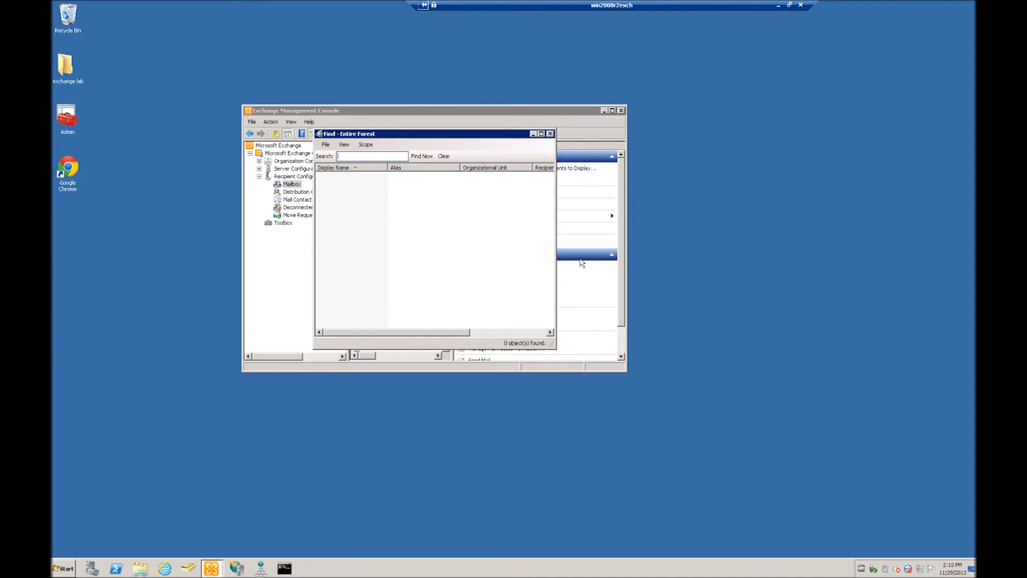
pyautogui.write('templeton')
pyautogui.press('Return')
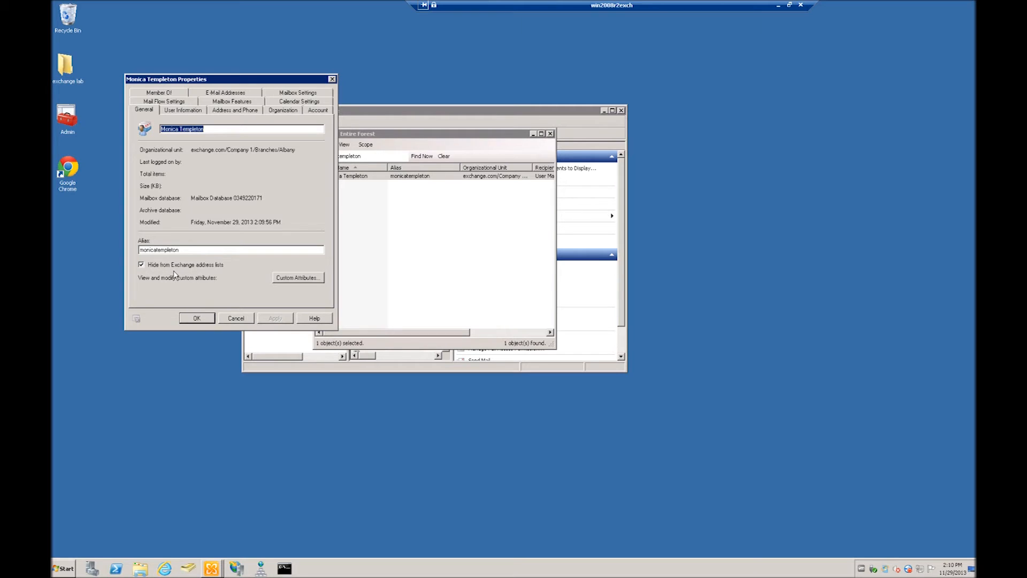
# Step: Verify OWA and ActiveSync are enabled and review the logon name, then close everything
pyautogui.click(226, 102)
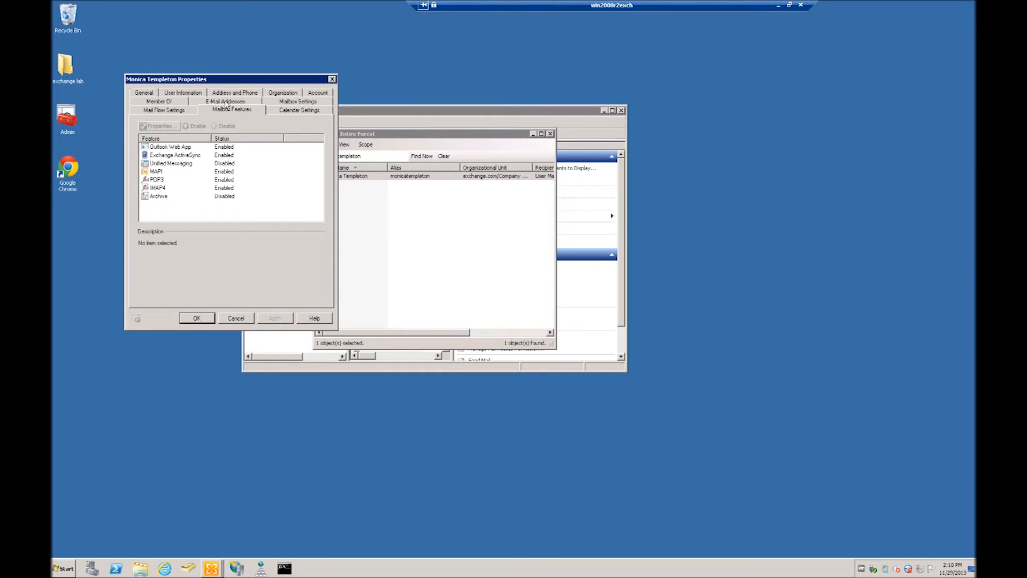
pyautogui.click(167, 148)
pyautogui.click(183, 155)
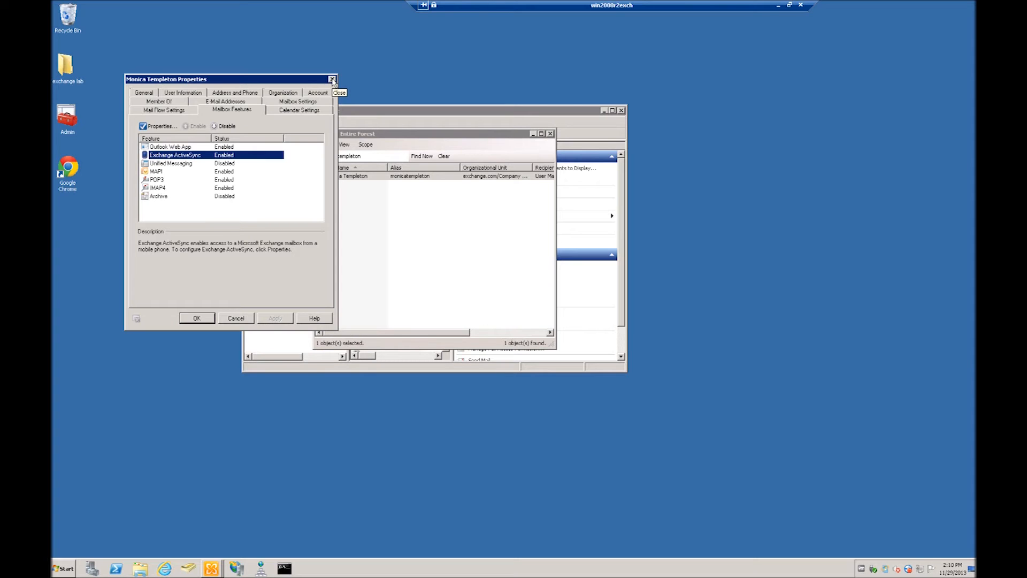
pyautogui.click(323, 94)
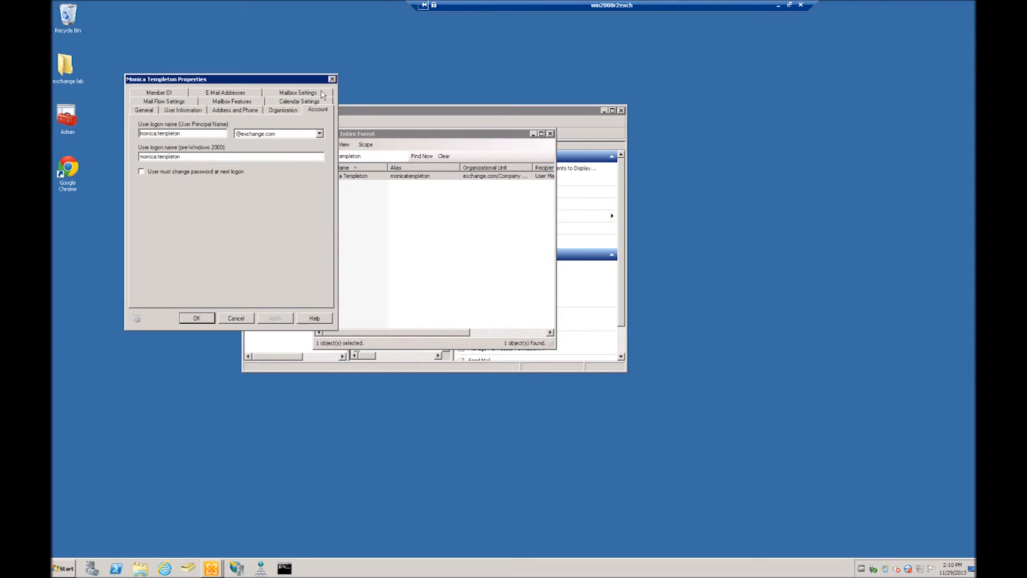
pyautogui.click(332, 80)
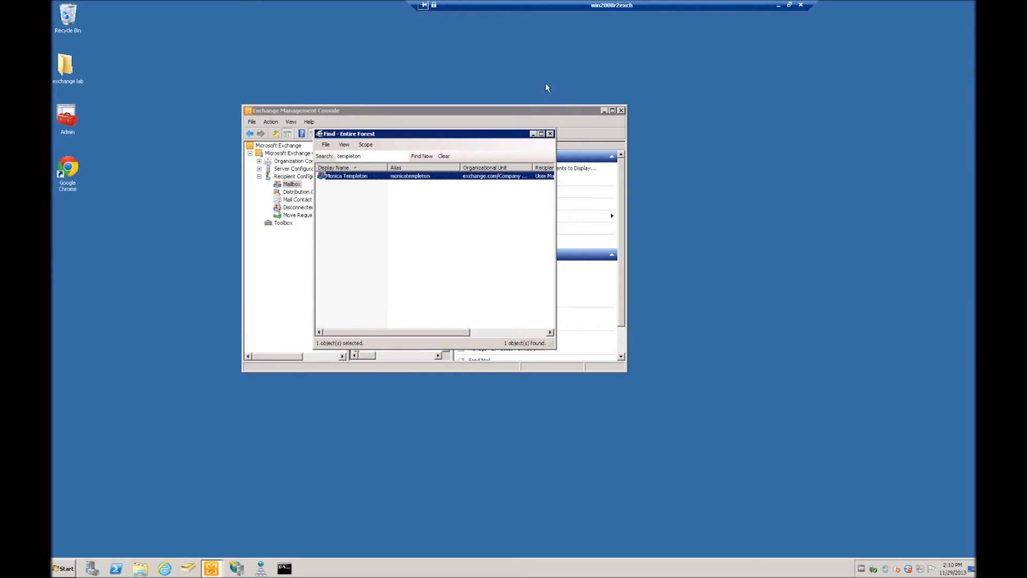
pyautogui.click(551, 133)
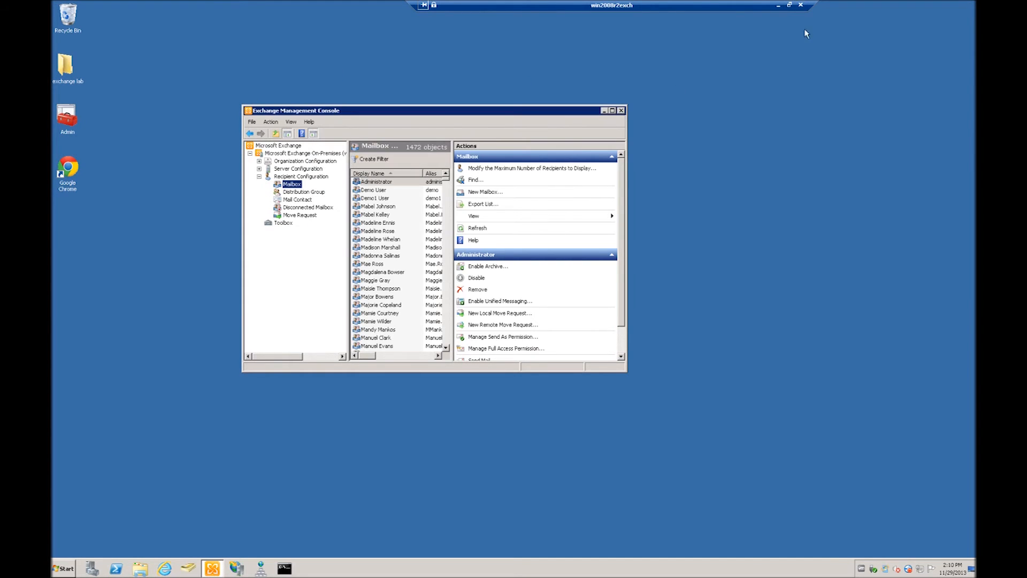
pyautogui.click(777, 7)
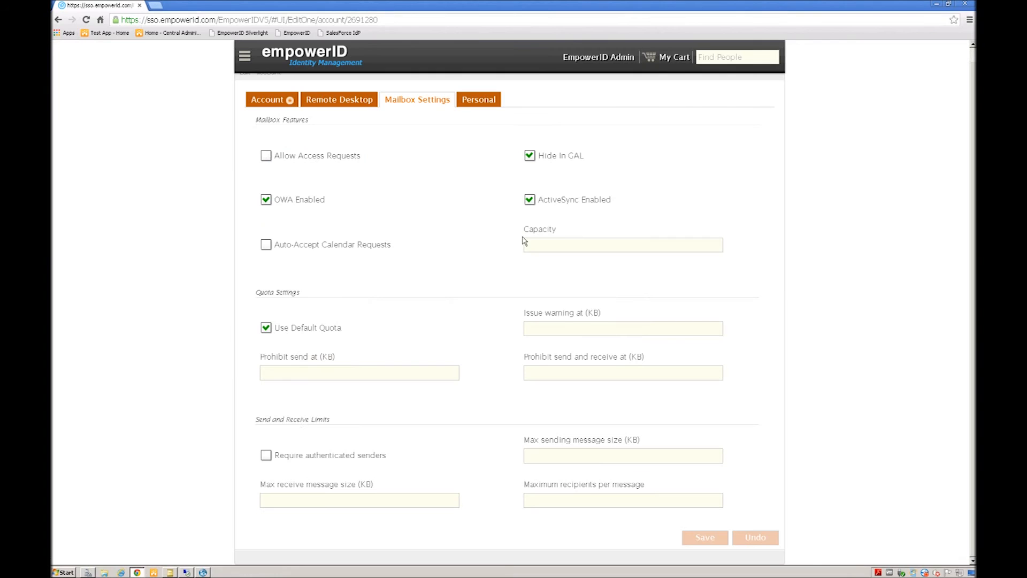
# Step: Open the user's properties under Company 1 > Branches > Albany in Active Directory
pyautogui.click(170, 572)
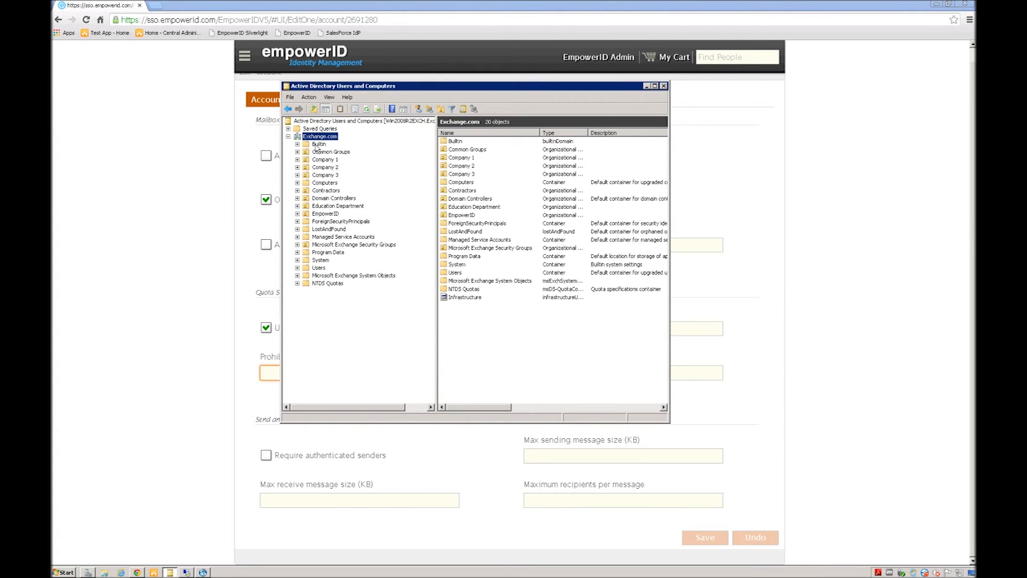
pyautogui.click(298, 159)
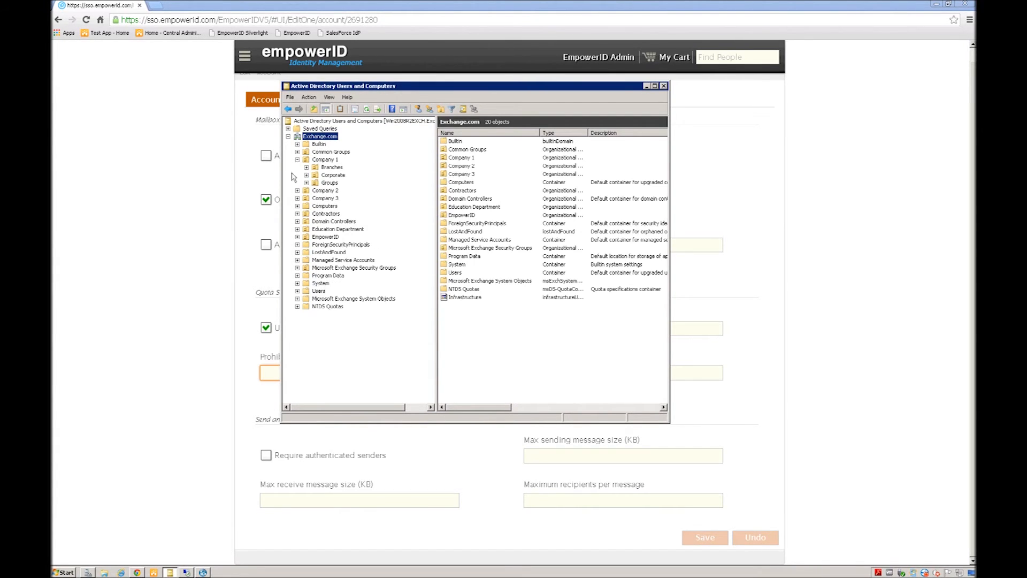
pyautogui.click(307, 167)
pyautogui.click(340, 176)
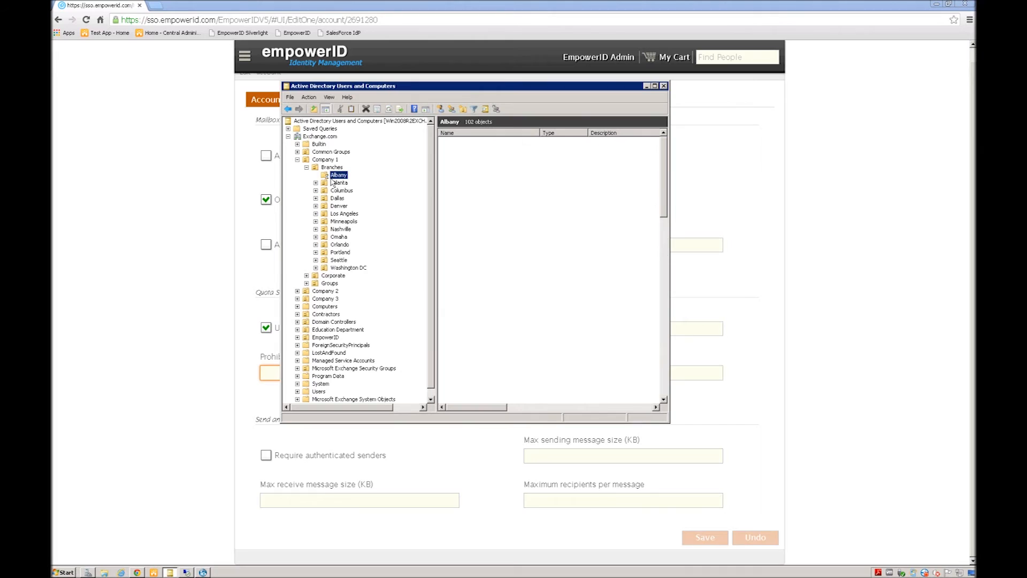
pyautogui.click(474, 142)
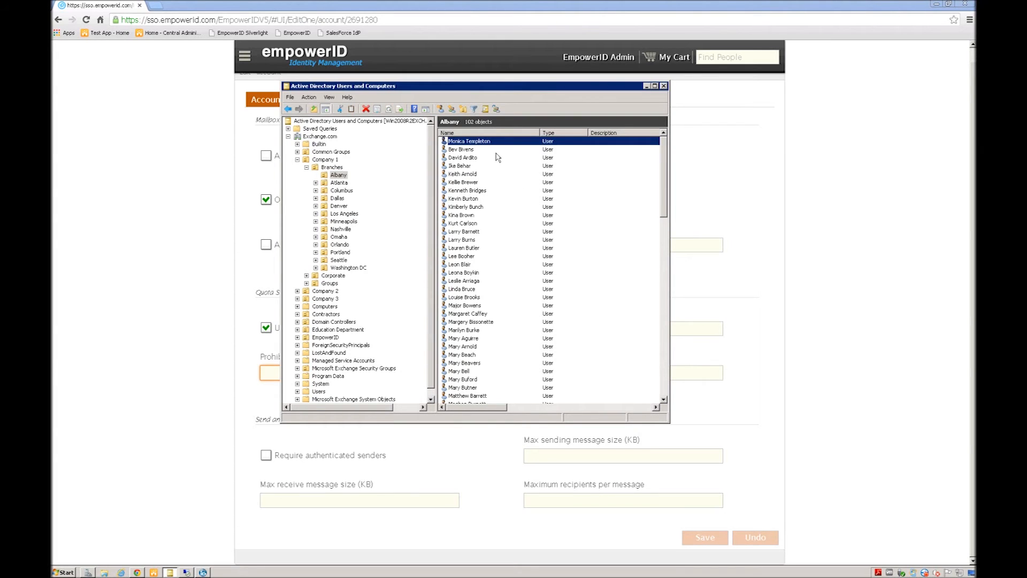
pyautogui.doubleClick(456, 143)
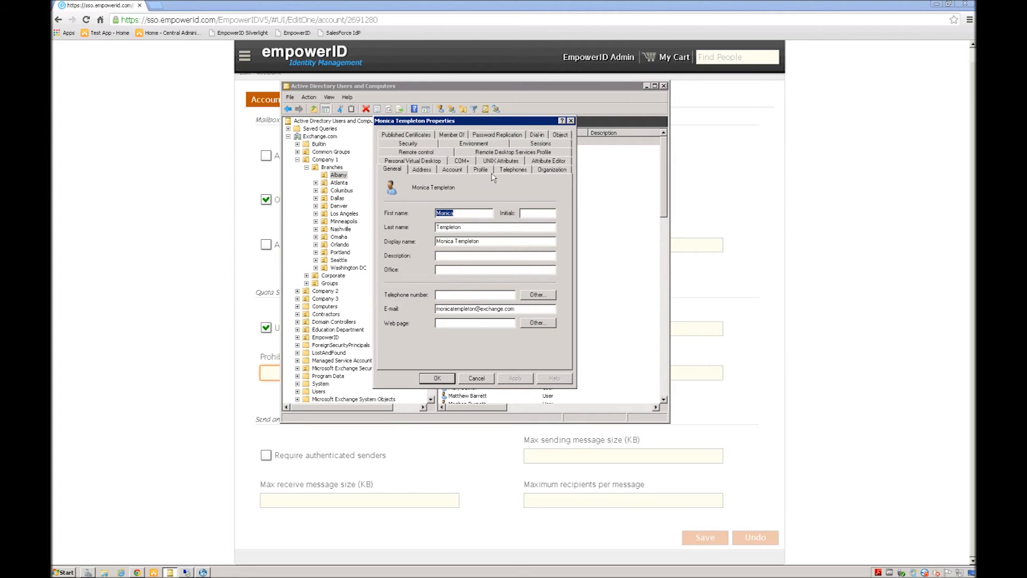
# Step: Check the logon name and expiry (end of November 29, 2013), then cancel and minimise ADUC
pyautogui.click(452, 169)
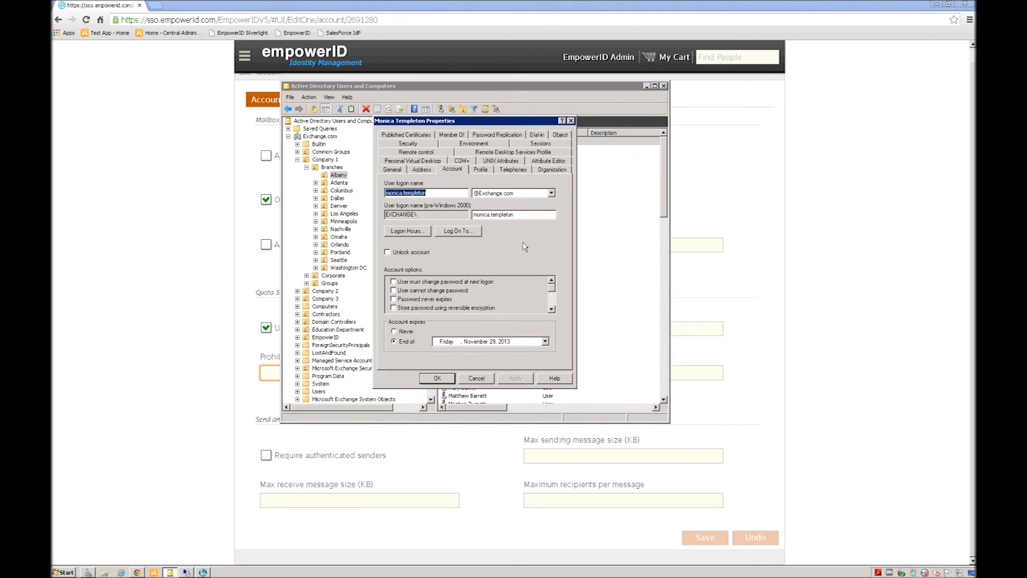
pyautogui.moveTo(473, 122); pyautogui.dragTo(456, 106)
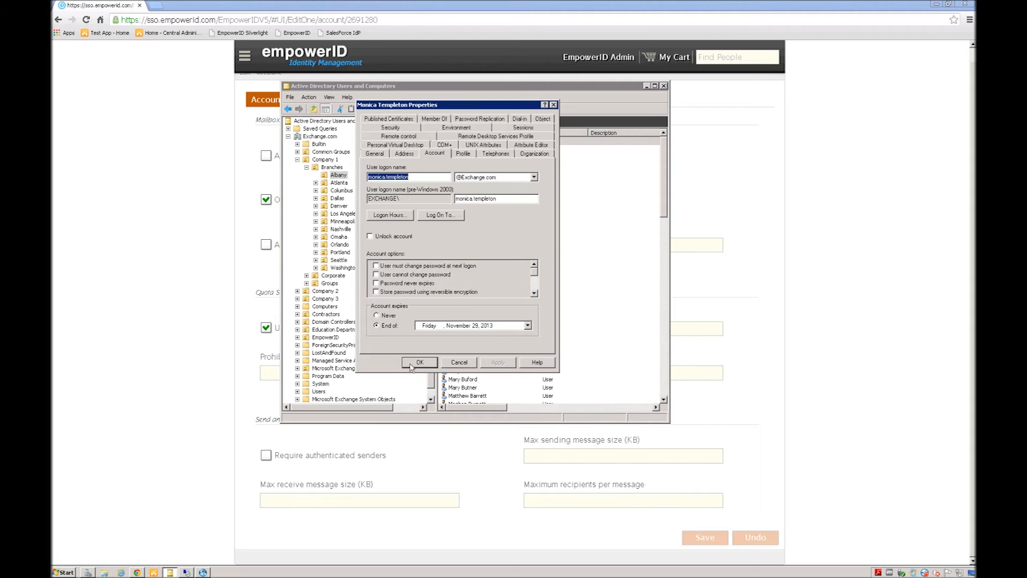
pyautogui.click(458, 363)
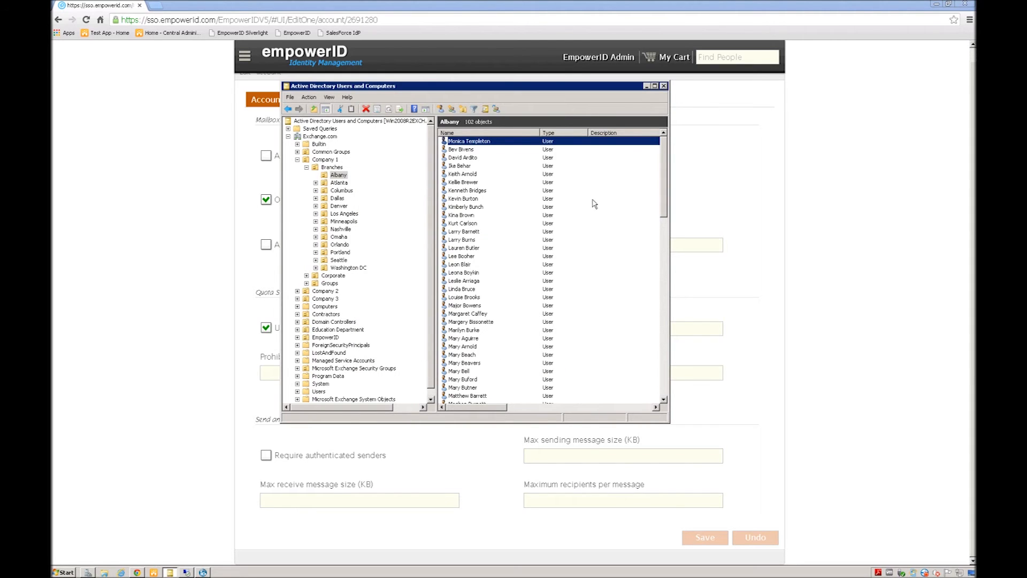
pyautogui.click(604, 183)
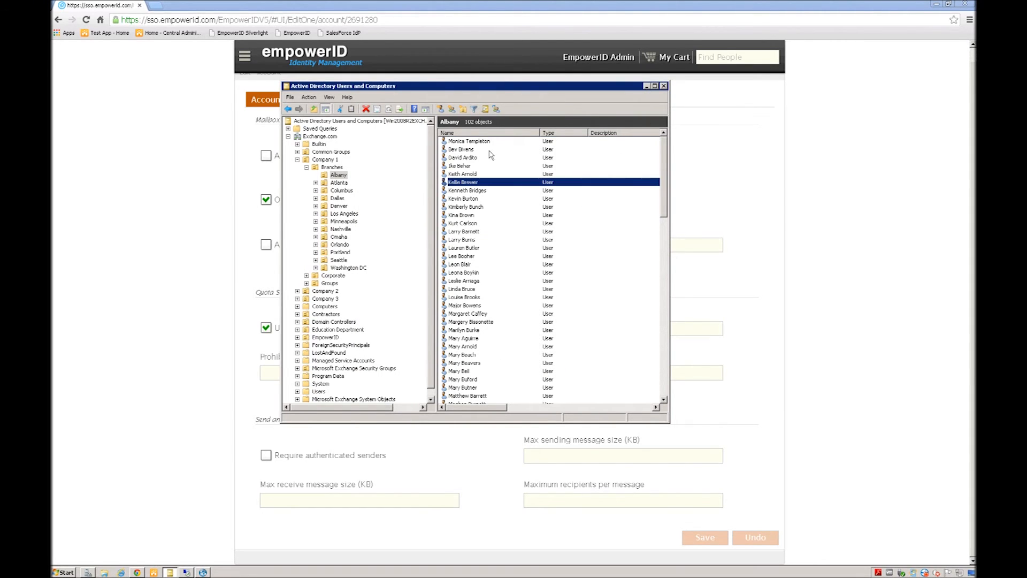
pyautogui.click(458, 142)
pyautogui.click(646, 86)
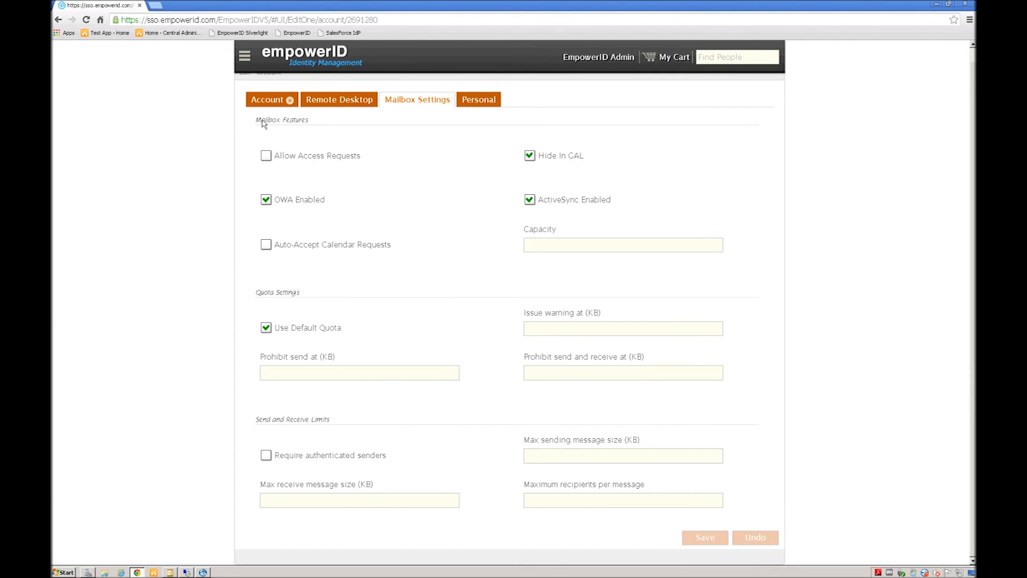
# Step: Show the Actions list of EmpowerID's User Account Search, including Delete Account
pyautogui.scroll(1, 171, 143)
pyautogui.click(58, 20)
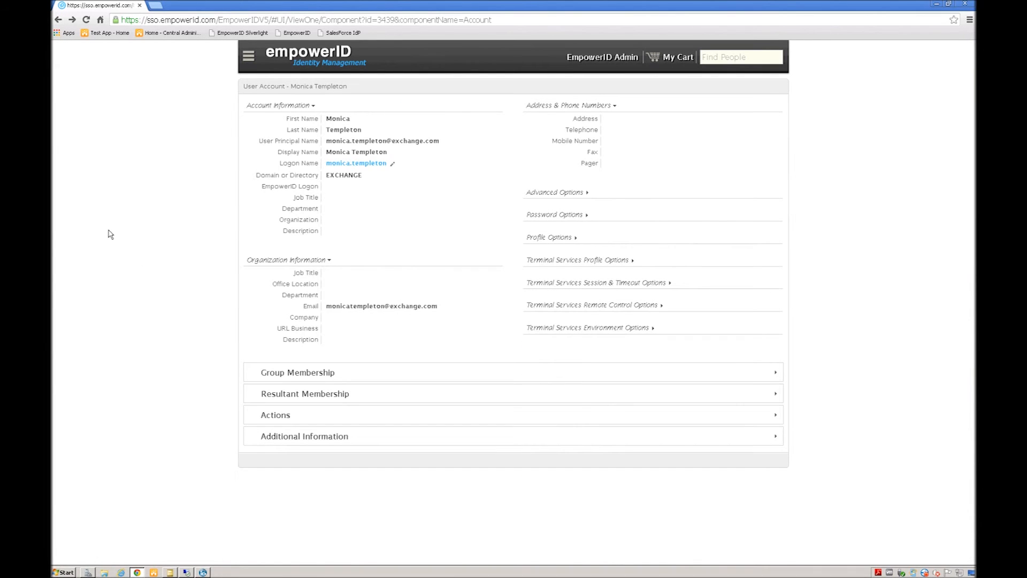
pyautogui.click(249, 58)
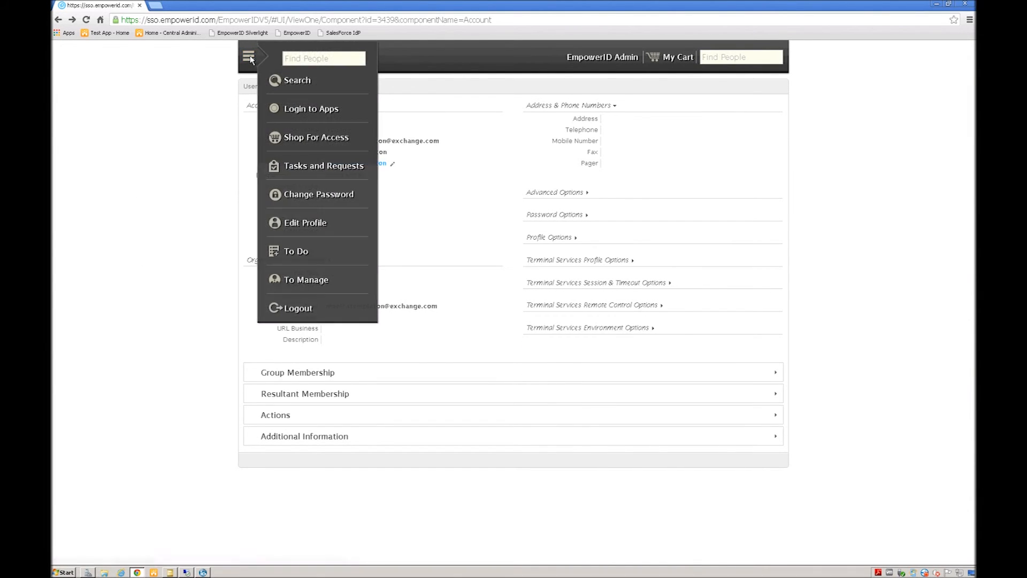
pyautogui.click(286, 81)
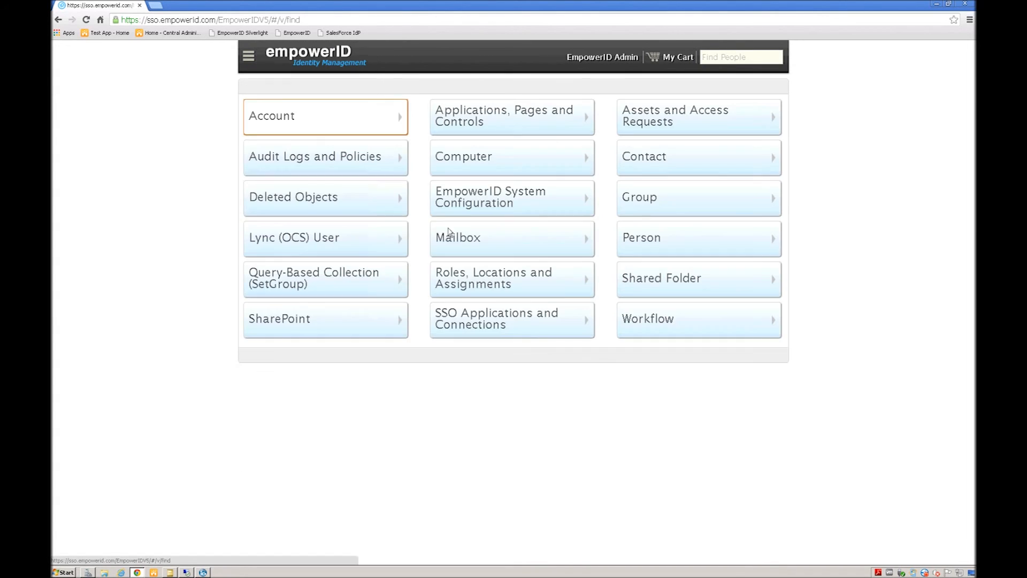
pyautogui.click(286, 124)
pyautogui.click(305, 128)
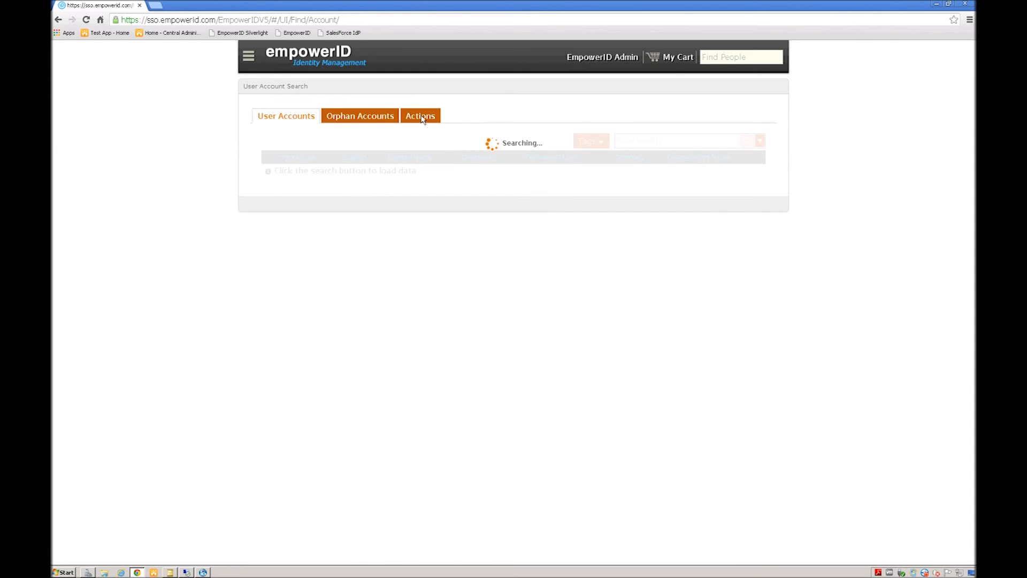
pyautogui.click(421, 116)
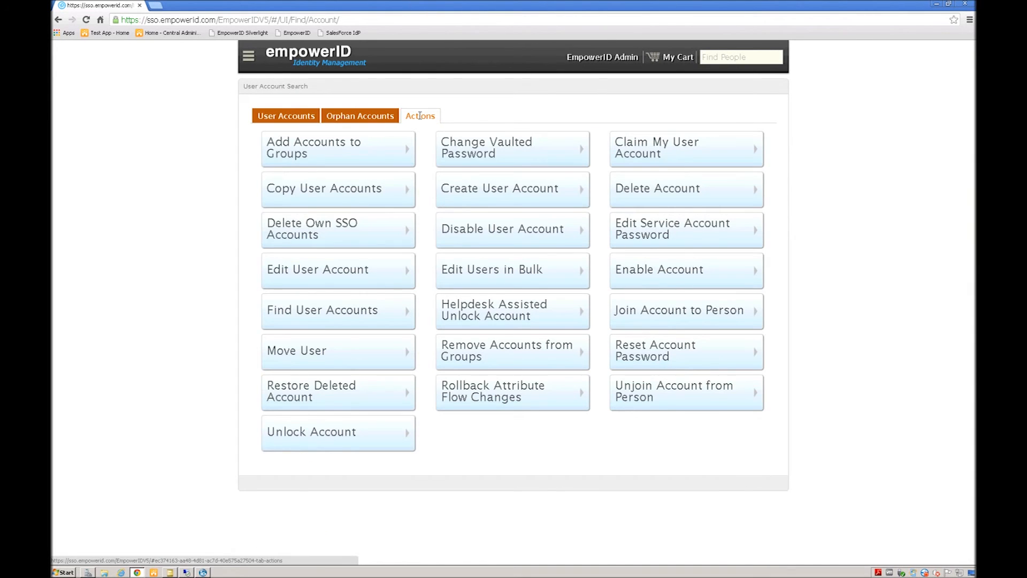
# Step: Run Delete Account on the Albany user's account, confirm it, and acknowledge the success message
pyautogui.click(672, 193)
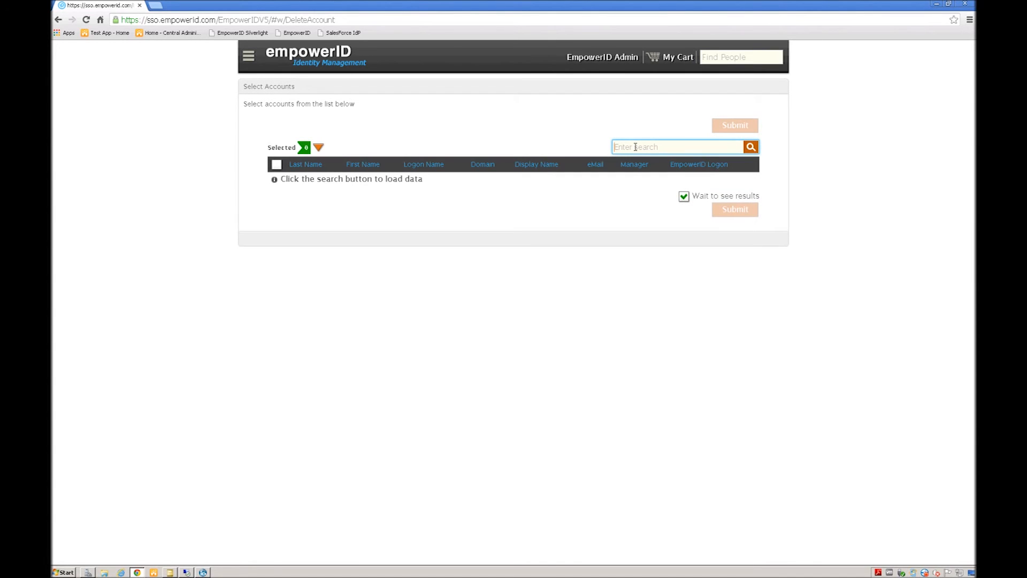
pyautogui.write('monica')
pyautogui.press('Return')
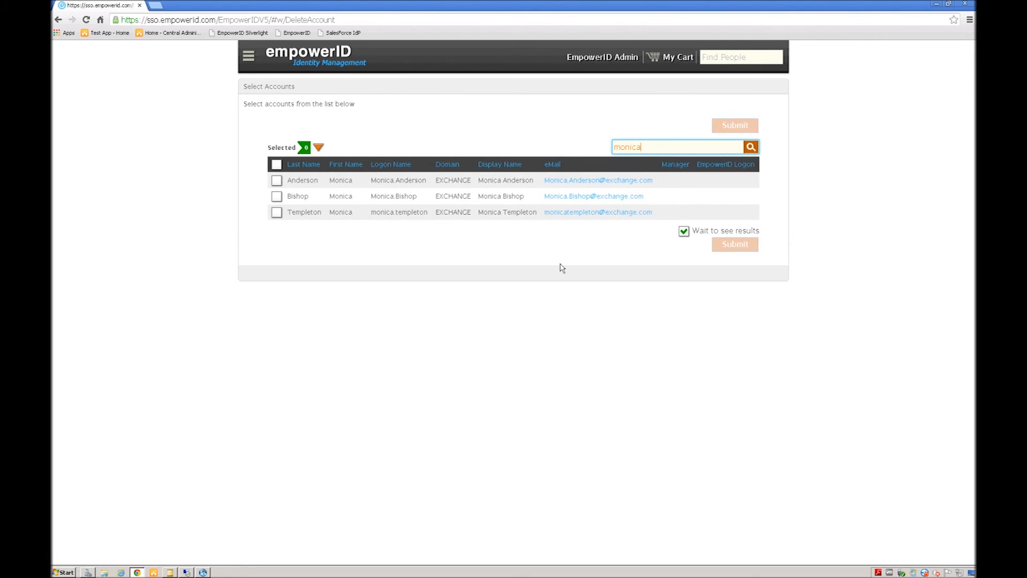
pyautogui.click(276, 212)
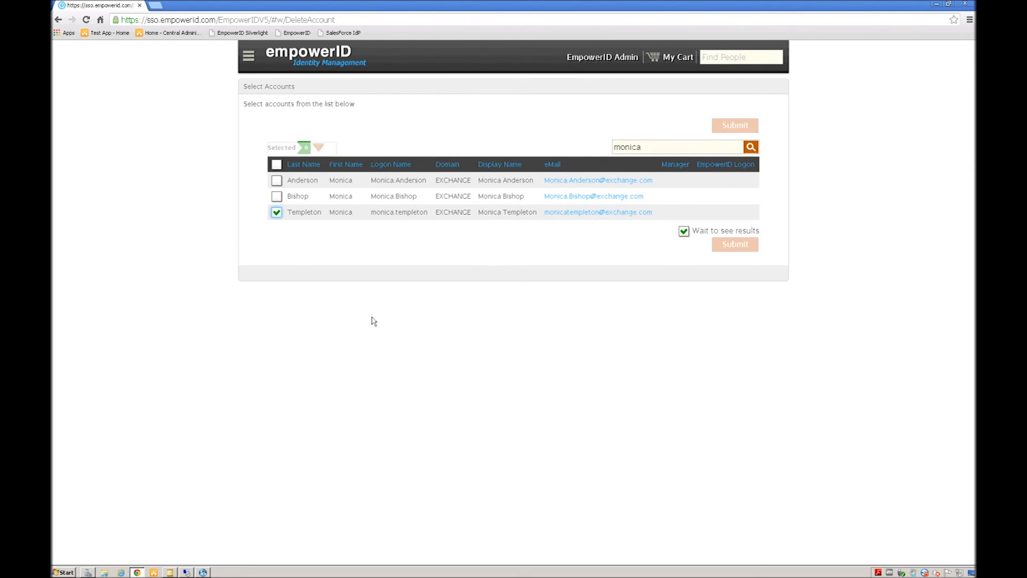
pyautogui.click(737, 245)
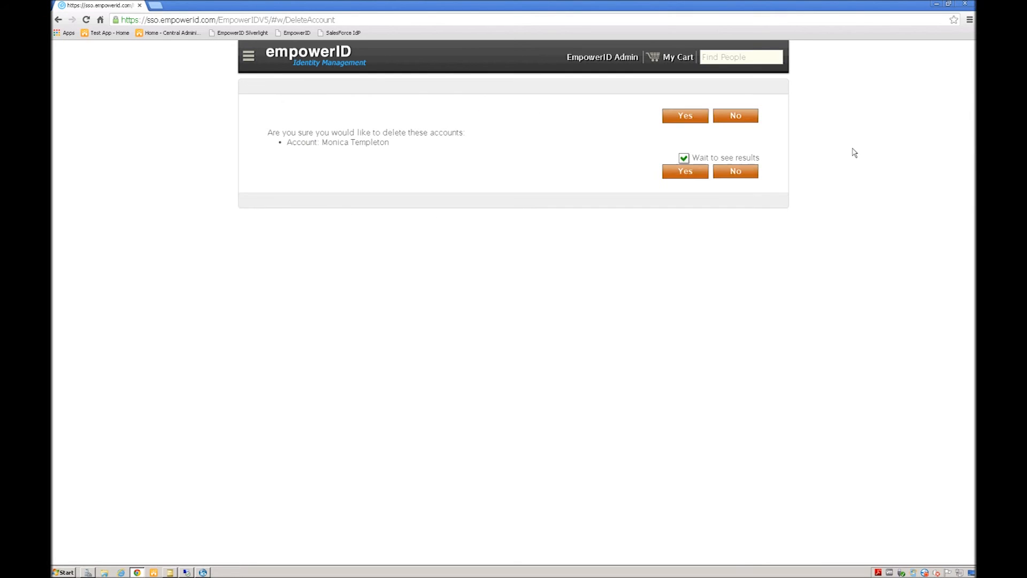
pyautogui.click(683, 174)
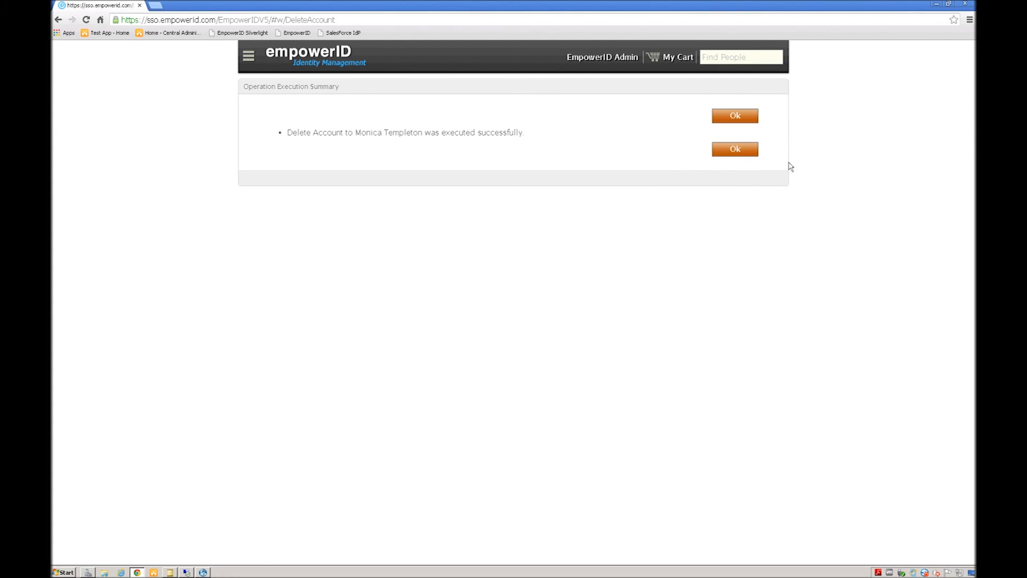
pyautogui.click(735, 152)
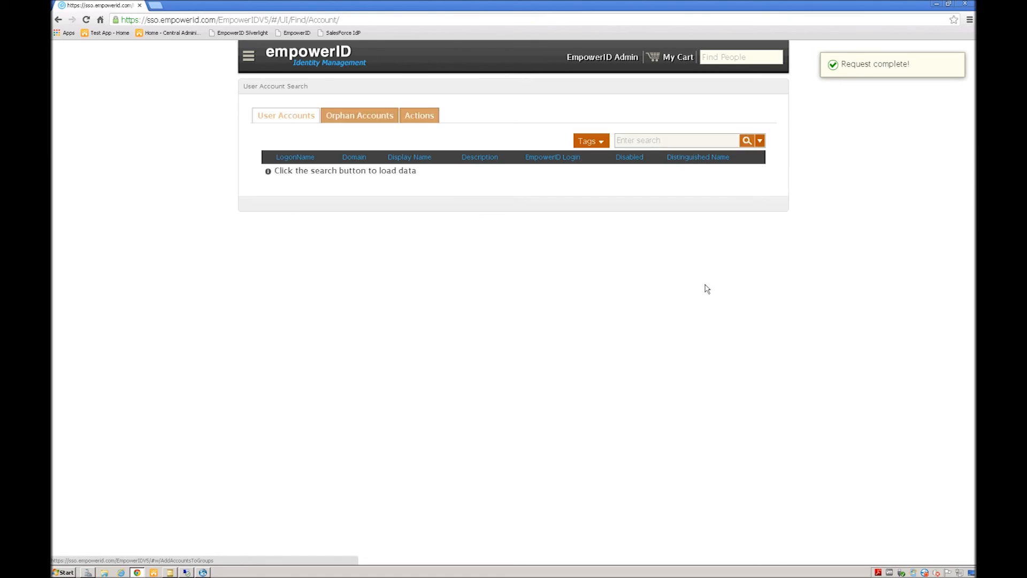
pyautogui.click(170, 572)
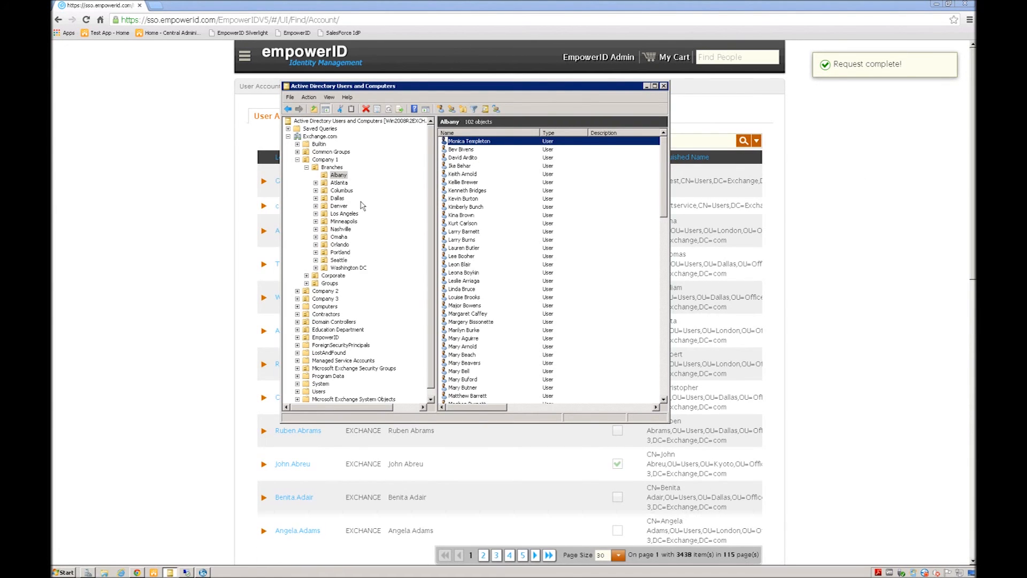
# Step: Verify the user is gone from Albany and an Exchange.com surname search, then return to EmpowerID home
pyautogui.click(337, 175)
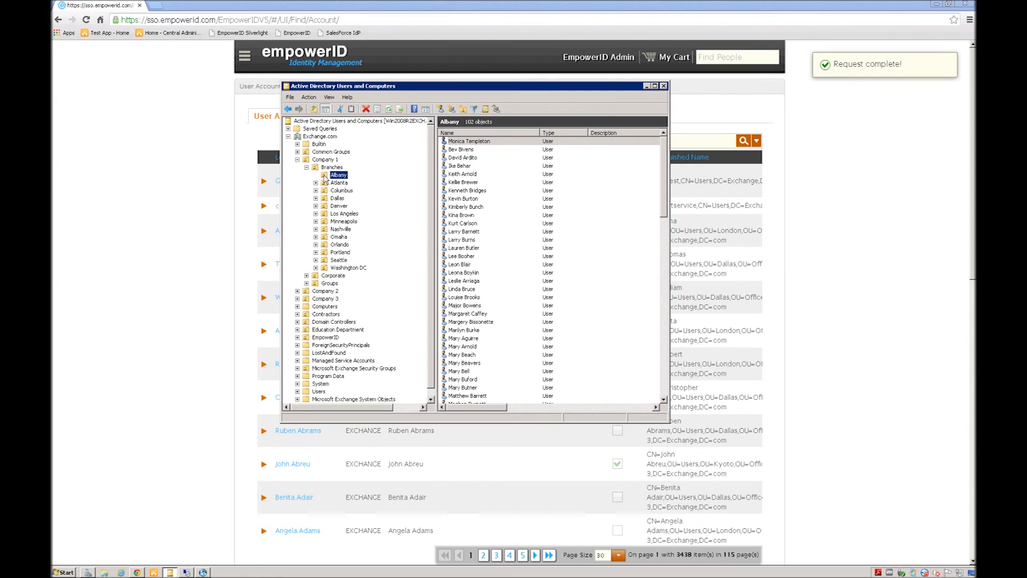
pyautogui.rightClick(324, 178)
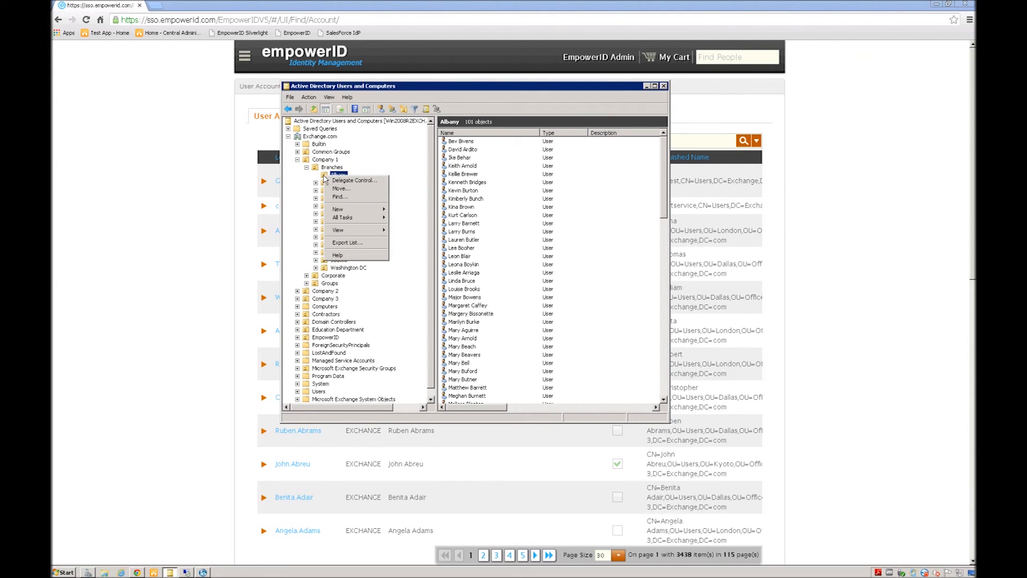
pyautogui.click(316, 137)
pyautogui.rightClick(317, 137)
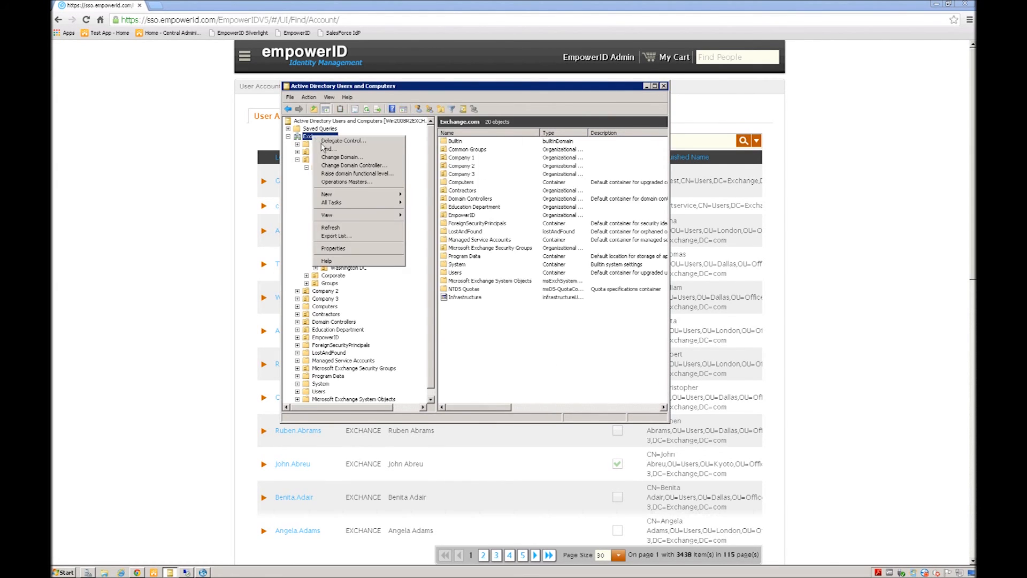
pyautogui.click(328, 152)
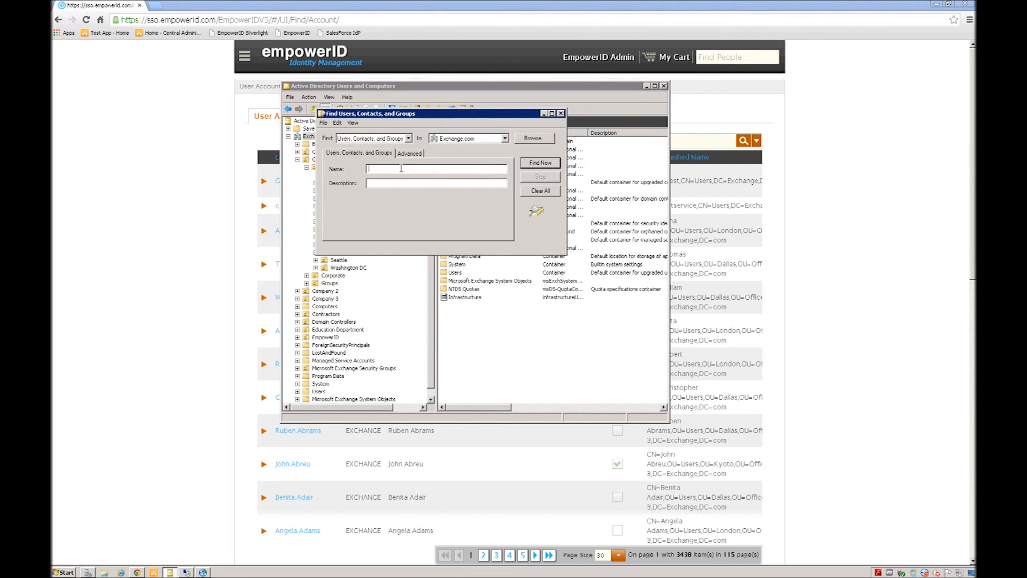
pyautogui.write('templeton')
pyautogui.press('Return')
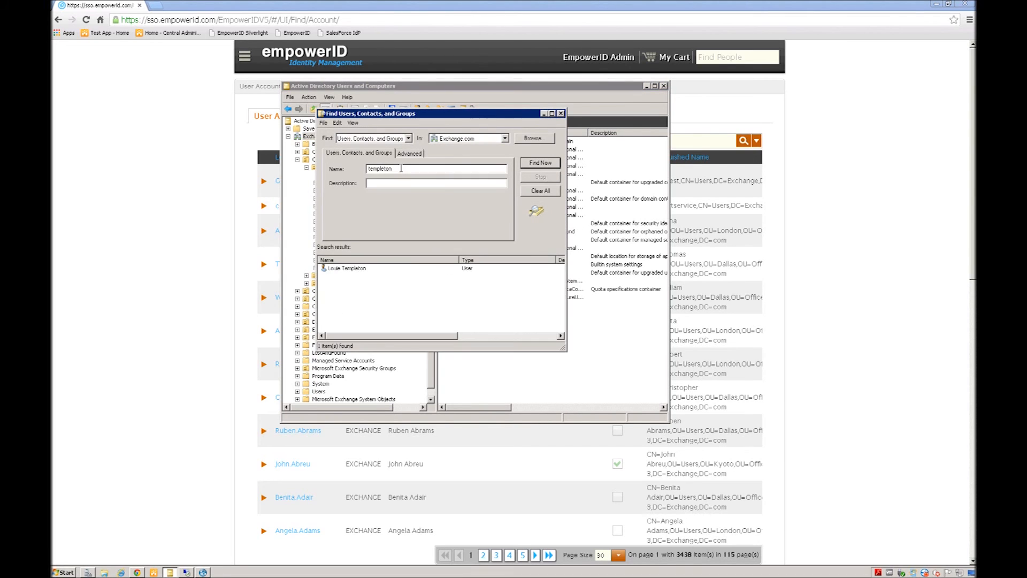
pyautogui.click(560, 114)
pyautogui.click(903, 233)
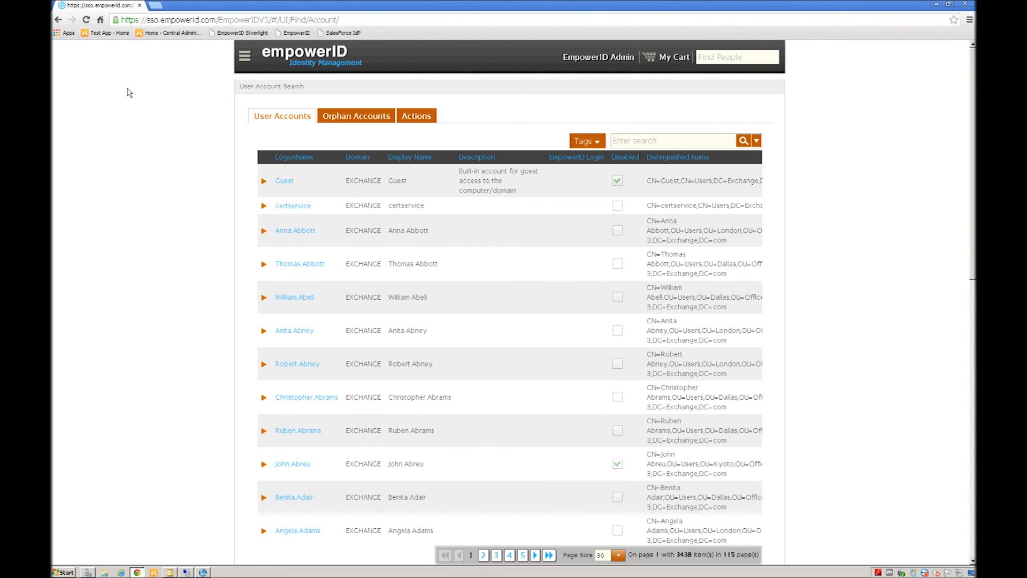
pyautogui.click(289, 59)
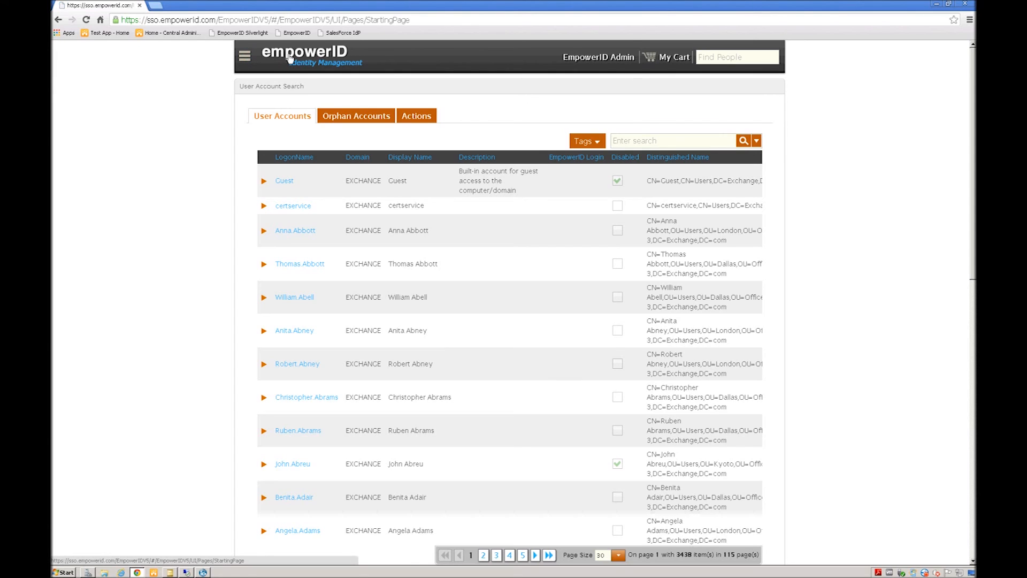